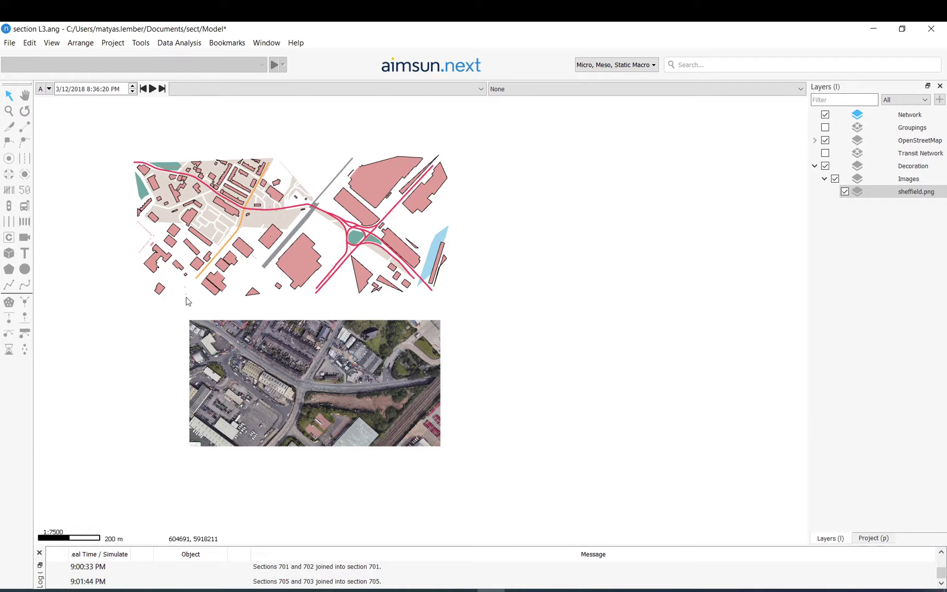
{"action": "left_click_drag", "start_coordinate": [481, 134], "coordinate": [84, 308]}
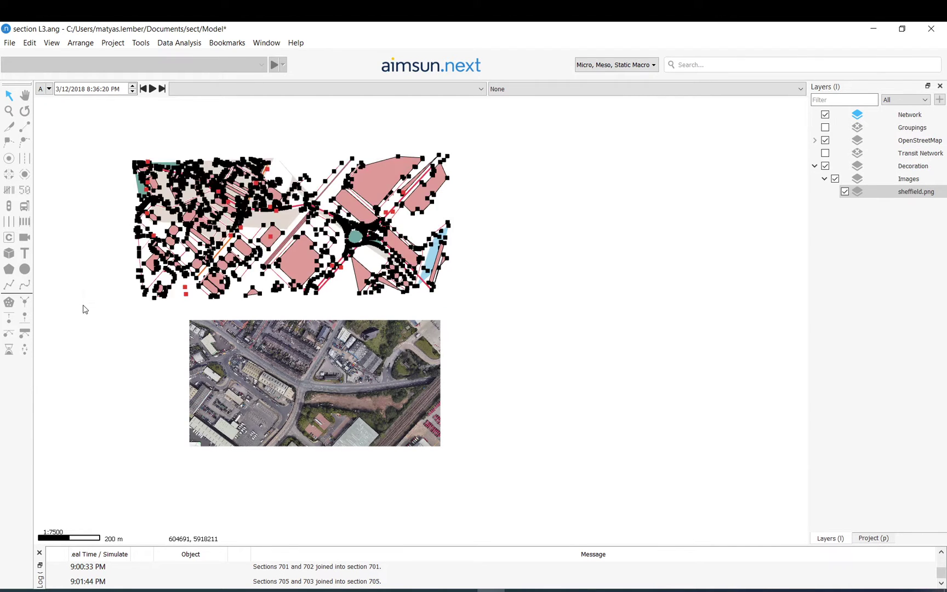
{"action": "left_click", "coordinate": [84, 309]}
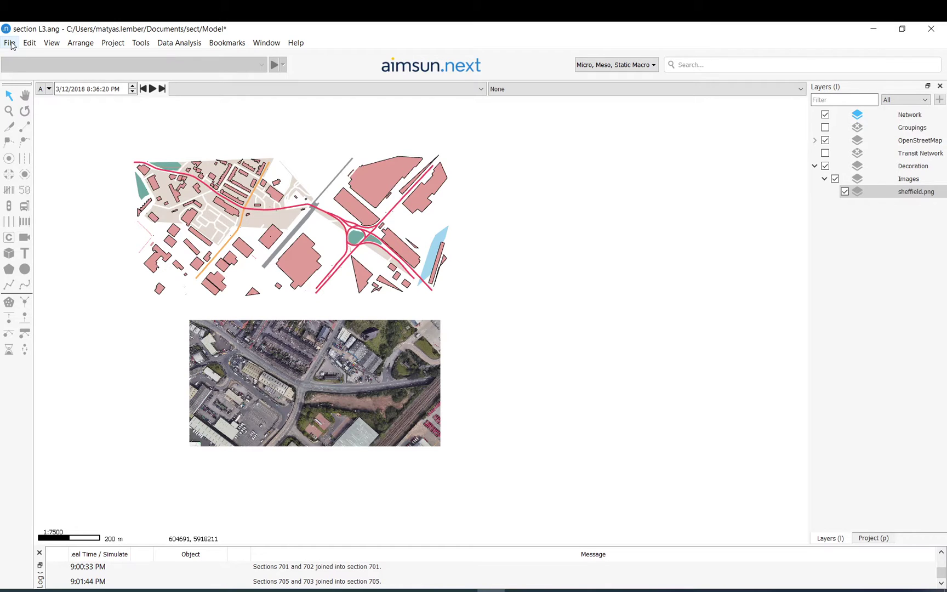
Check the rule of the road in the project's localization preferences.
{"action": "left_click", "coordinate": [30, 43]}
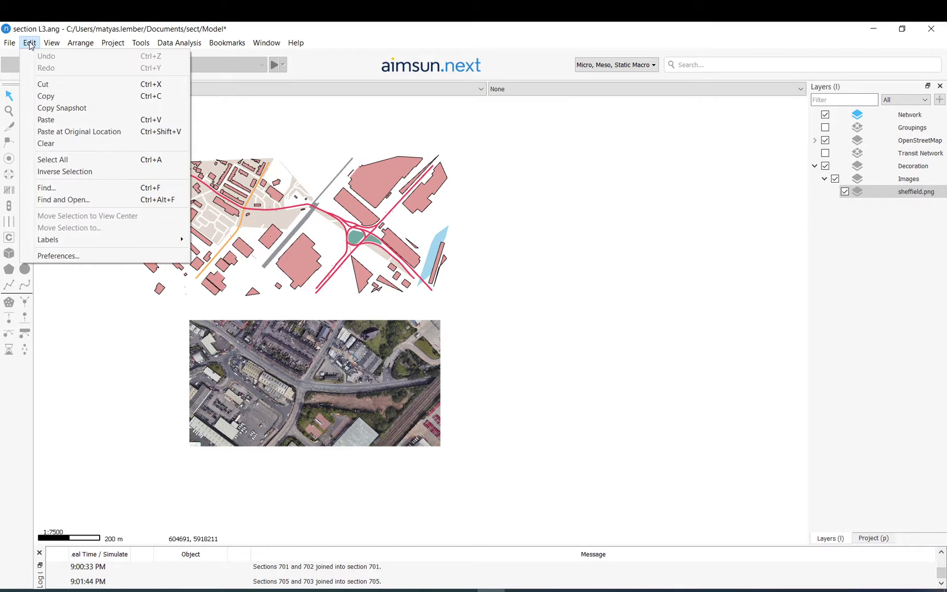
{"action": "left_click", "coordinate": [78, 256]}
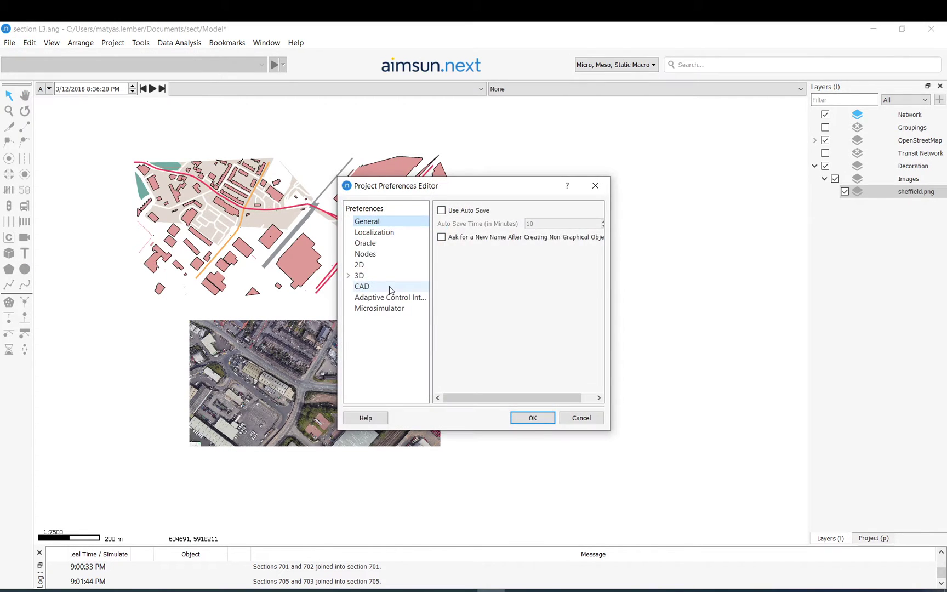
{"action": "left_click", "coordinate": [378, 232]}
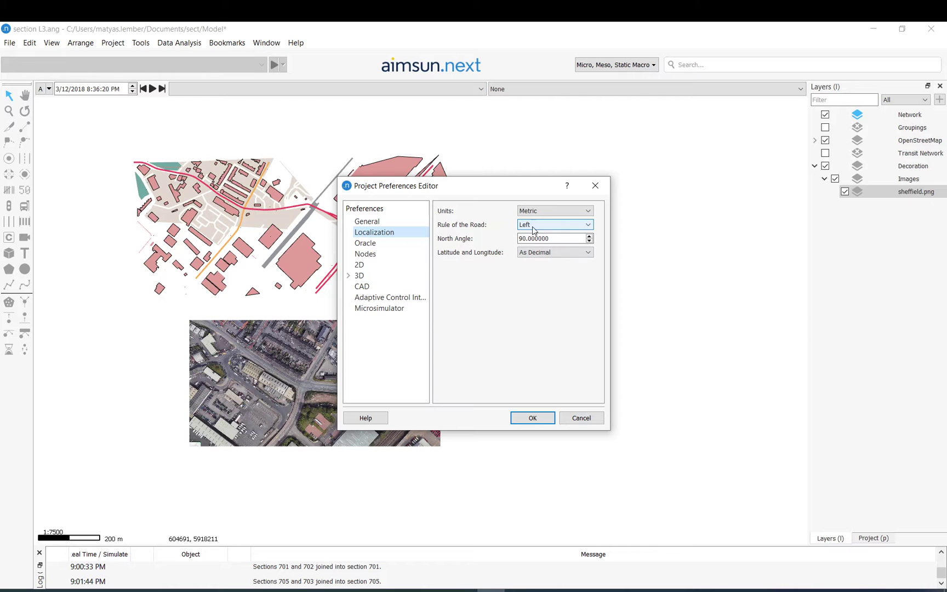
{"action": "left_click", "coordinate": [533, 418]}
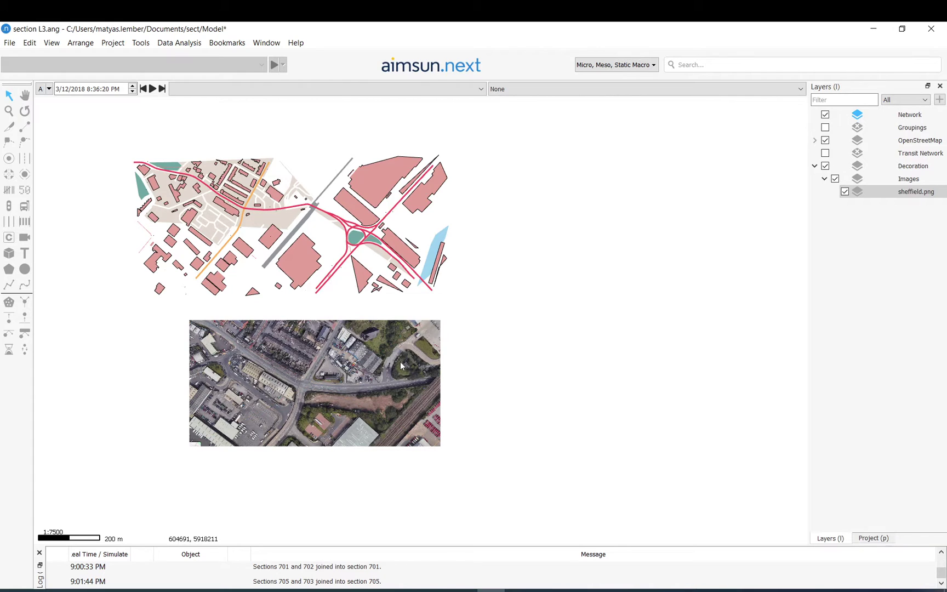
{"action": "left_click", "coordinate": [315, 374]}
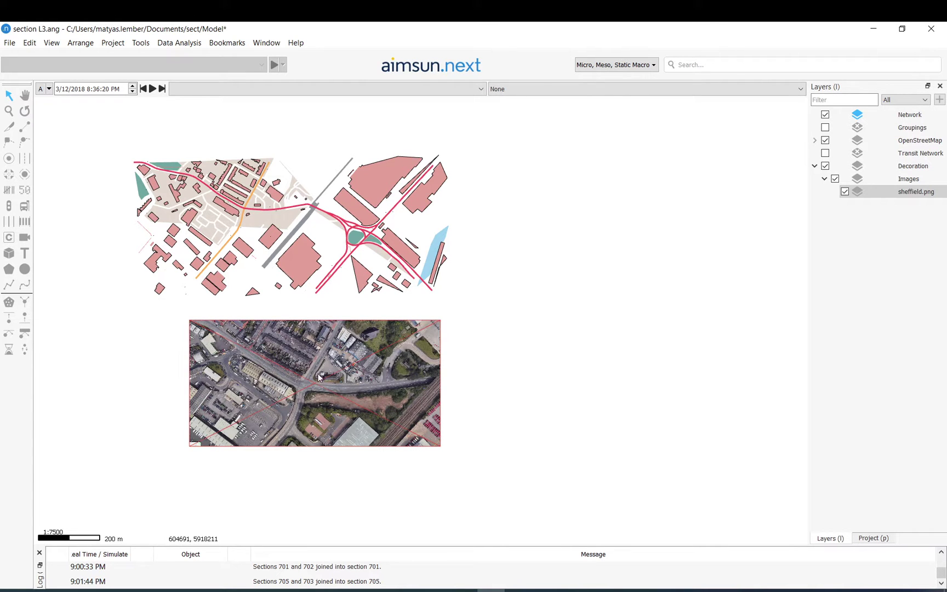
{"action": "left_click", "coordinate": [10, 43]}
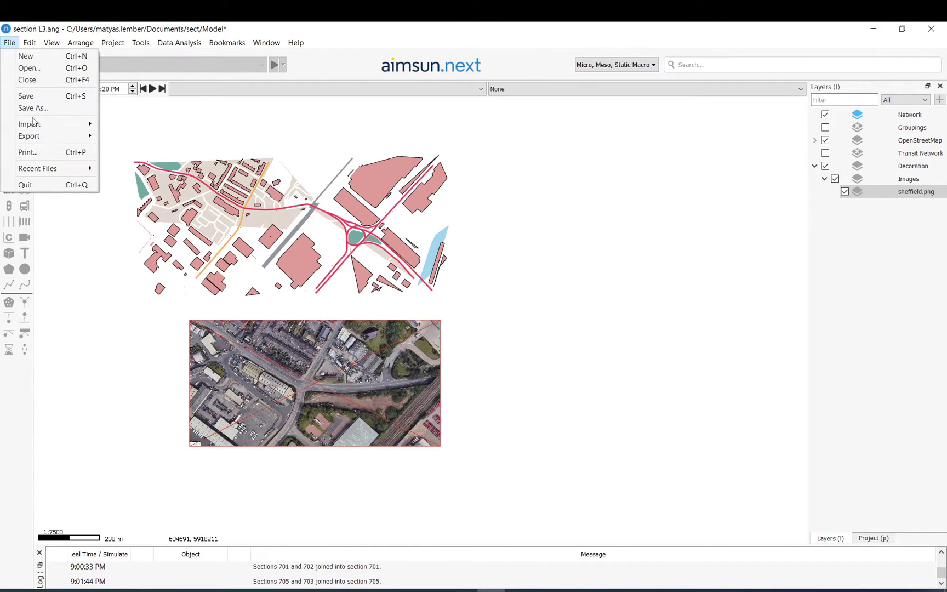
{"action": "mouse_move", "coordinate": [32, 124]}
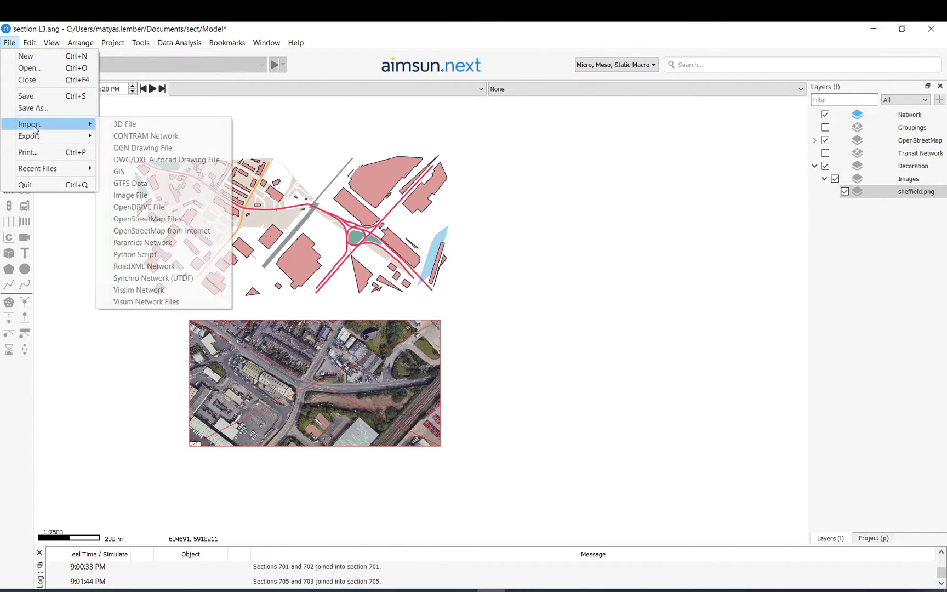
{"action": "left_click", "coordinate": [499, 340]}
Open the aerial image's positioner and set Reference Points 1 and 2 along the main road on the OpenStreetMap drawing, the second at the railway crossing.
{"action": "double_click", "coordinate": [322, 363]}
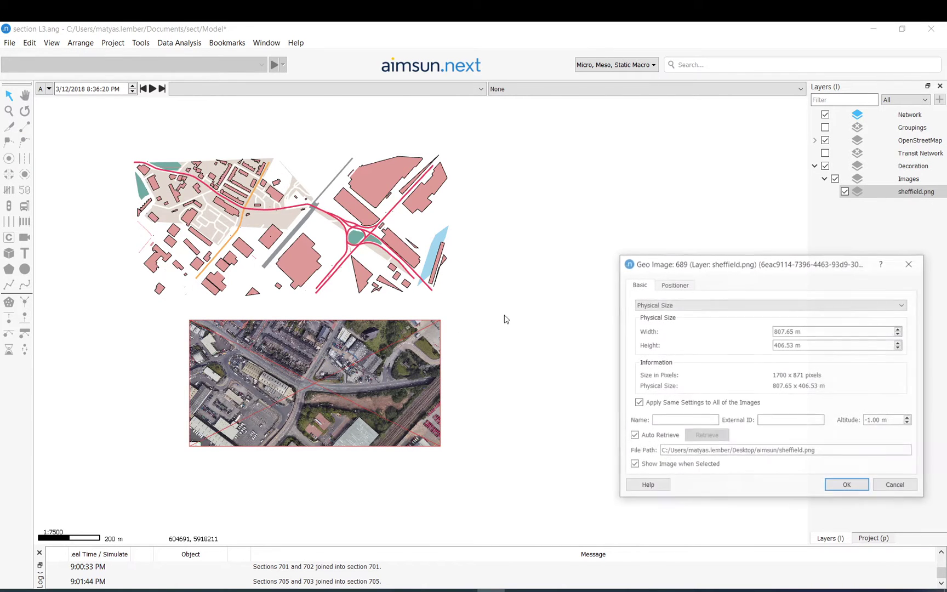
{"action": "left_click", "coordinate": [675, 286]}
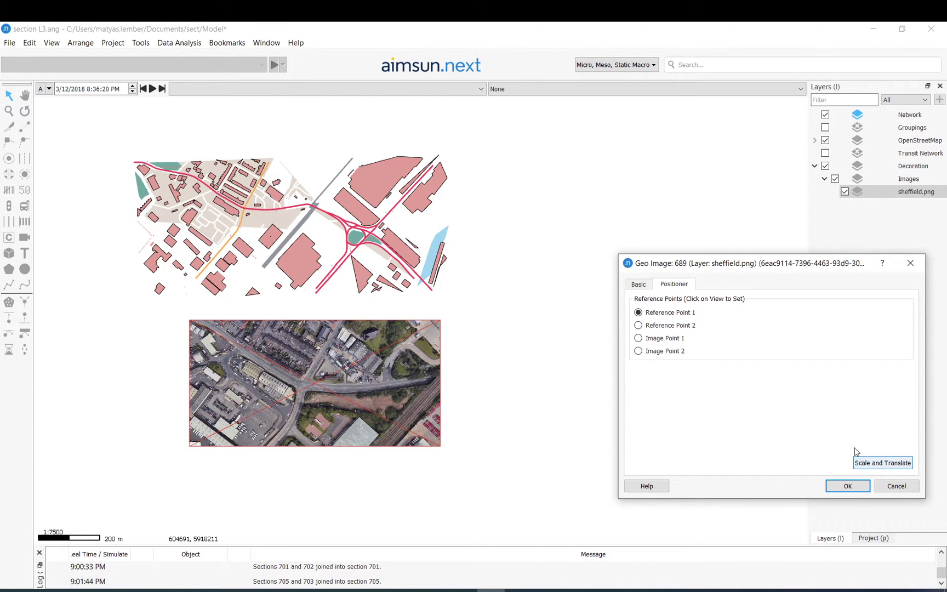
{"action": "scroll", "coordinate": [181, 209], "scroll_direction": "up", "scroll_amount": 1}
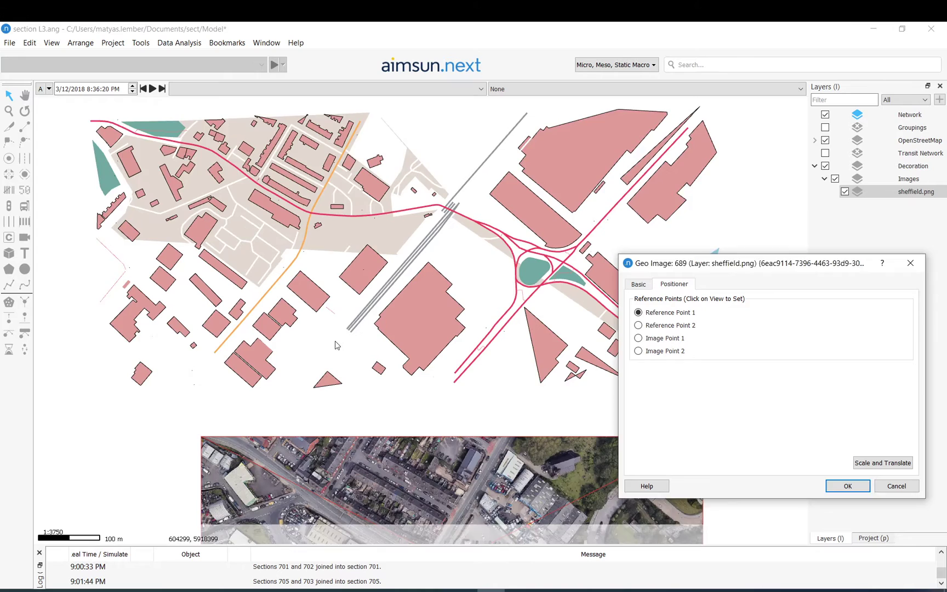
{"action": "scroll", "coordinate": [337, 345], "scroll_direction": "up", "scroll_amount": 1}
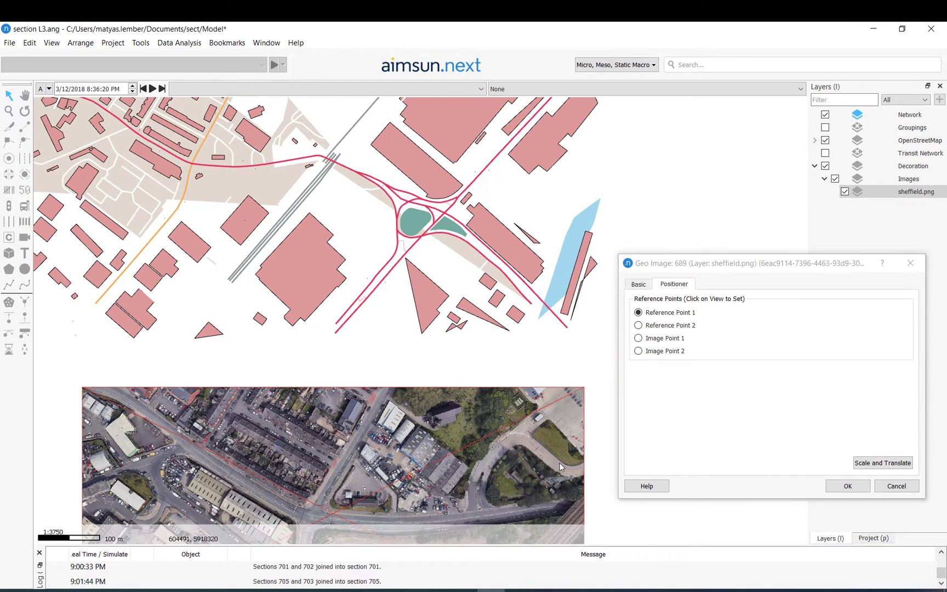
{"action": "left_click_drag", "start_coordinate": [554, 489], "coordinate": [491, 470]}
{"action": "scroll", "coordinate": [505, 486], "scroll_direction": "down", "scroll_amount": 2}
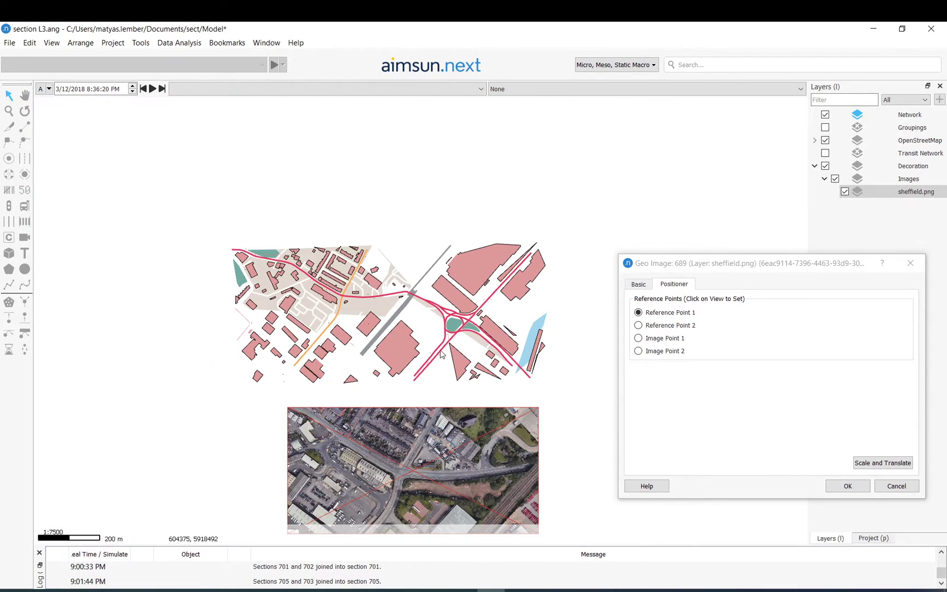
{"action": "scroll", "coordinate": [301, 281], "scroll_direction": "up", "scroll_amount": 2}
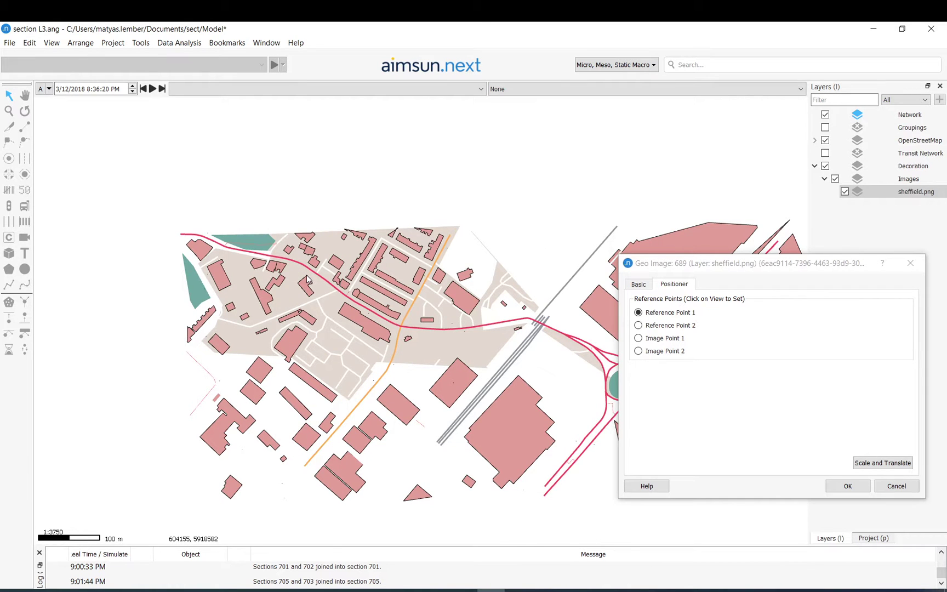
{"action": "left_click", "coordinate": [308, 280]}
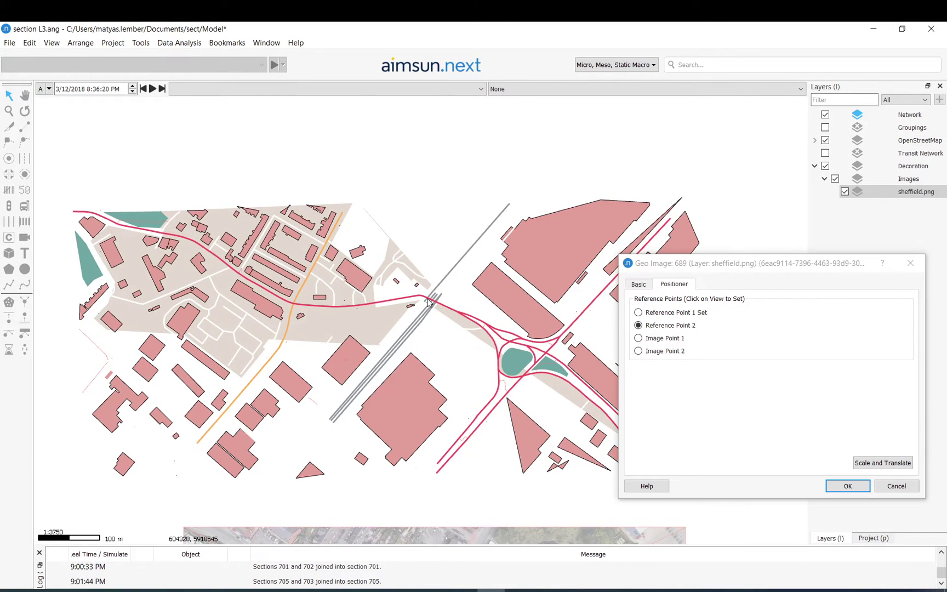
{"action": "left_click", "coordinate": [429, 302]}
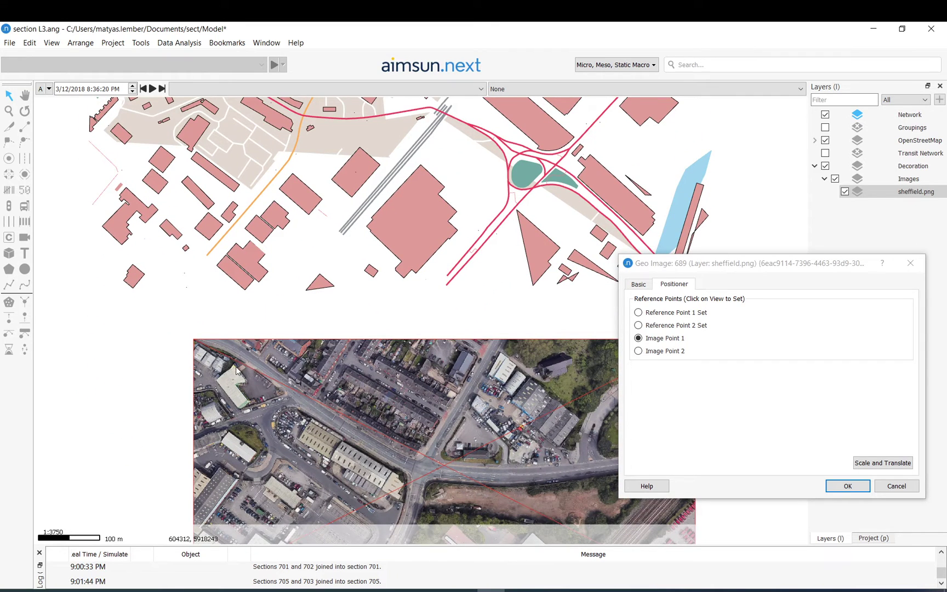
Set Image Points 1 and 2 at the matching road locations on the aerial image, then scale and translate it onto the map.
{"action": "left_click", "coordinate": [235, 369]}
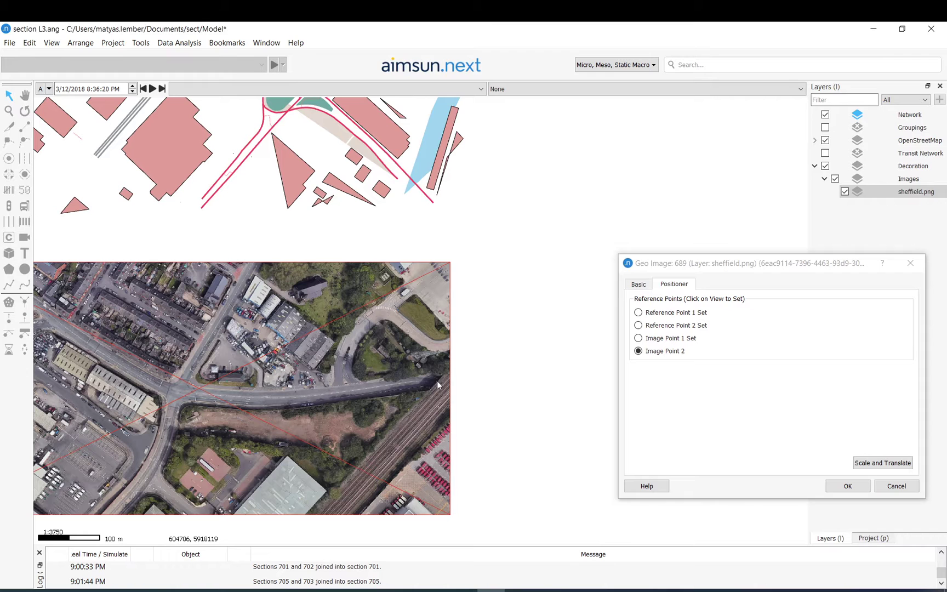
{"action": "left_click", "coordinate": [439, 386]}
{"action": "left_click", "coordinate": [870, 462]}
{"action": "scroll", "coordinate": [438, 395], "scroll_direction": "down", "scroll_amount": 3}
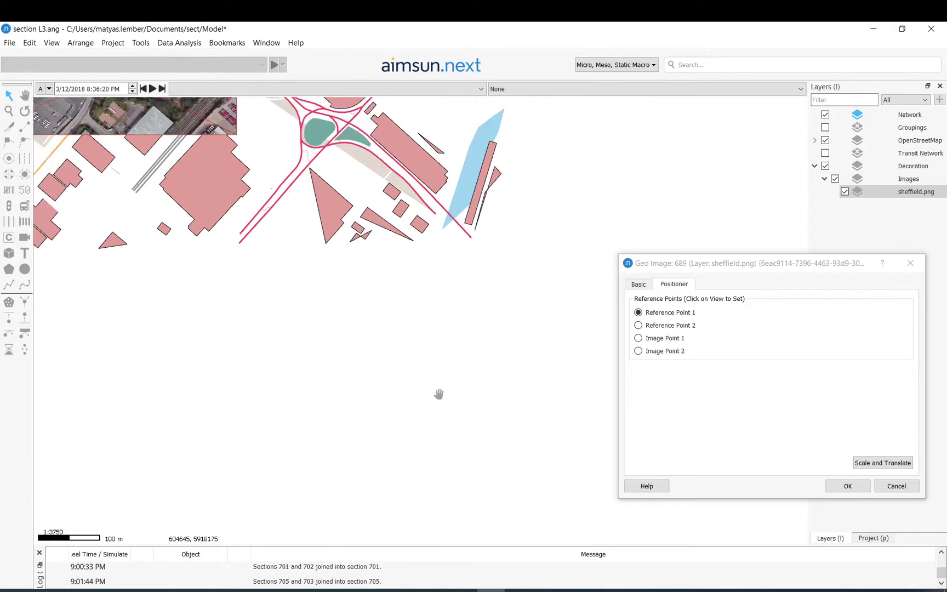
{"action": "left_click", "coordinate": [847, 485]}
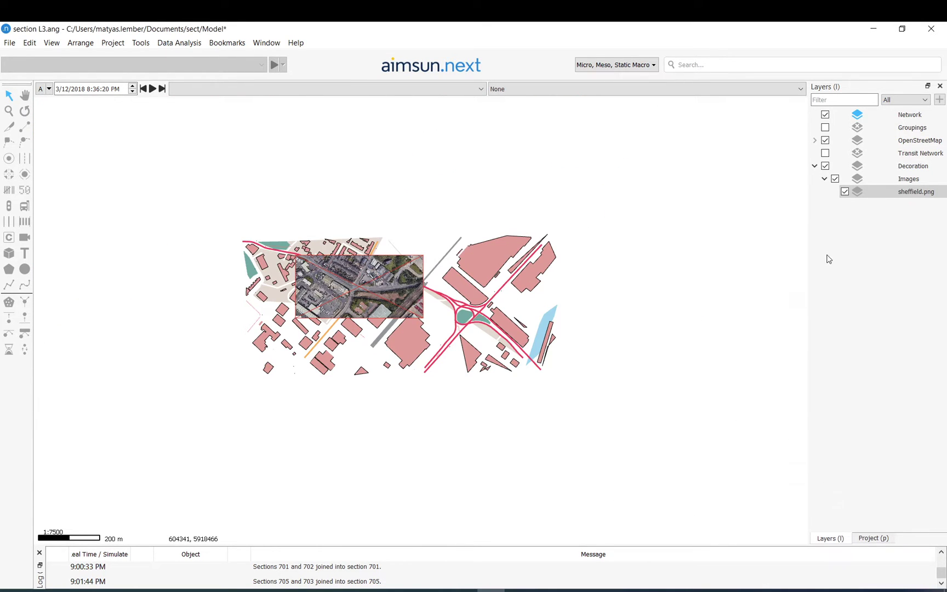
Disable object editing for the sheffield.png layer and hide the OpenStreetMap layer.
{"action": "double_click", "coordinate": [858, 191]}
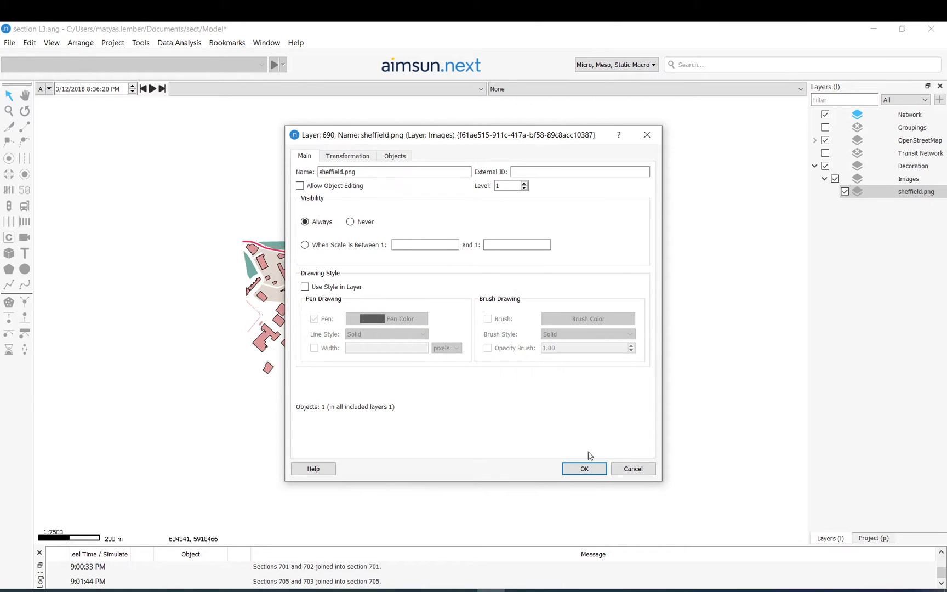
{"action": "left_click", "coordinate": [584, 469]}
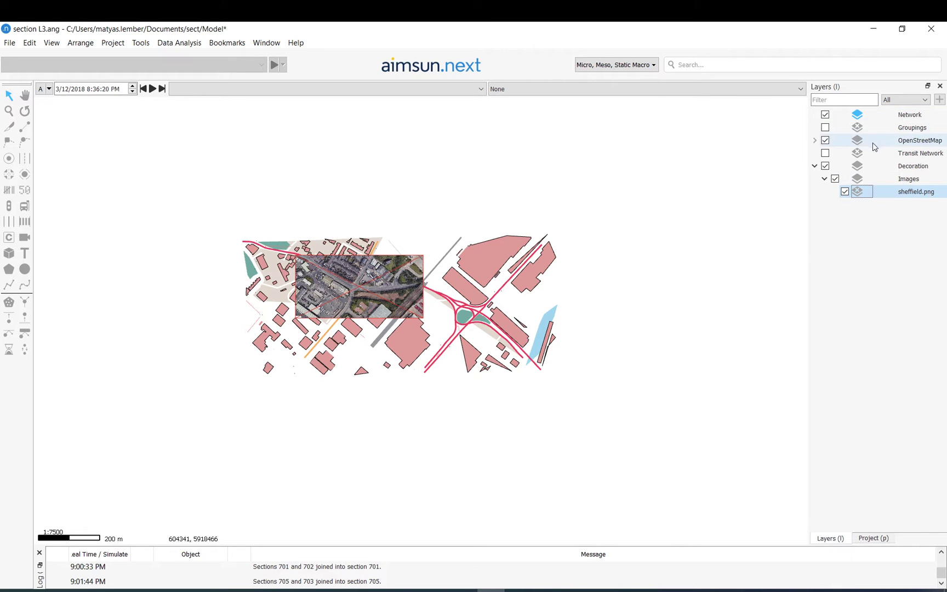
{"action": "left_click", "coordinate": [826, 141]}
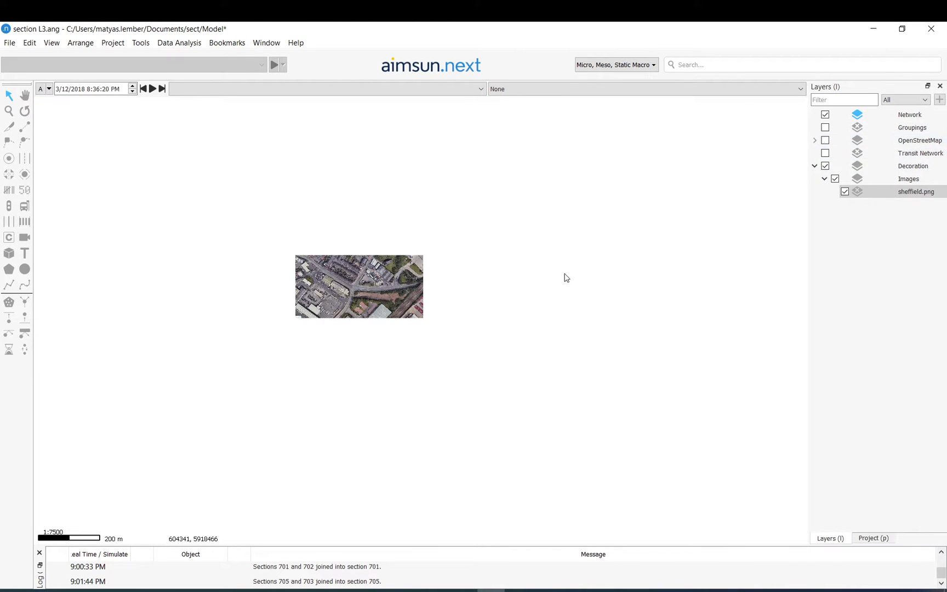
Draw a single-lane section along the northeast side of the main road, following its curve southeast to the junction's stop line.
{"action": "scroll", "coordinate": [346, 283], "scroll_direction": "up", "scroll_amount": 4}
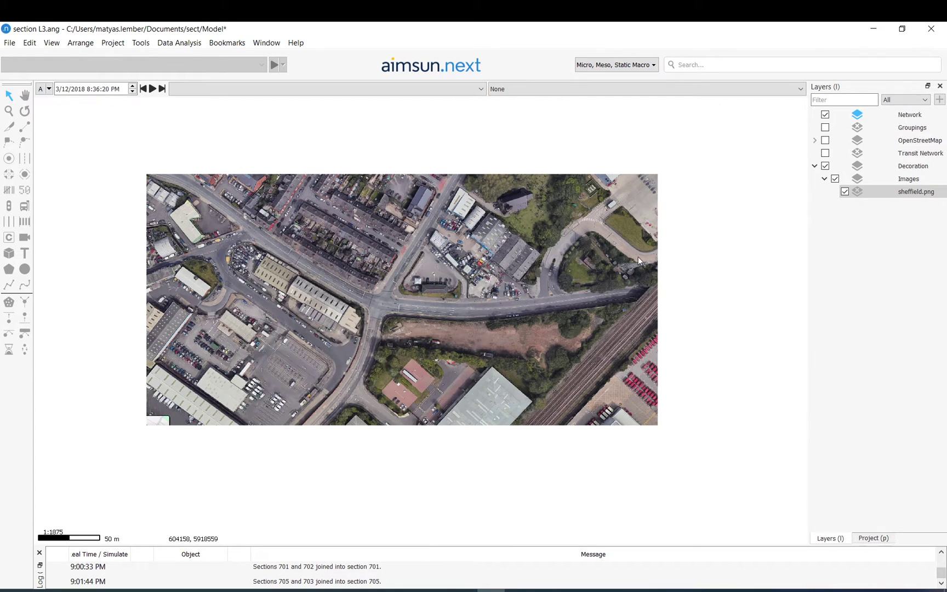
{"action": "left_click_drag", "start_coordinate": [429, 309], "coordinate": [402, 301]}
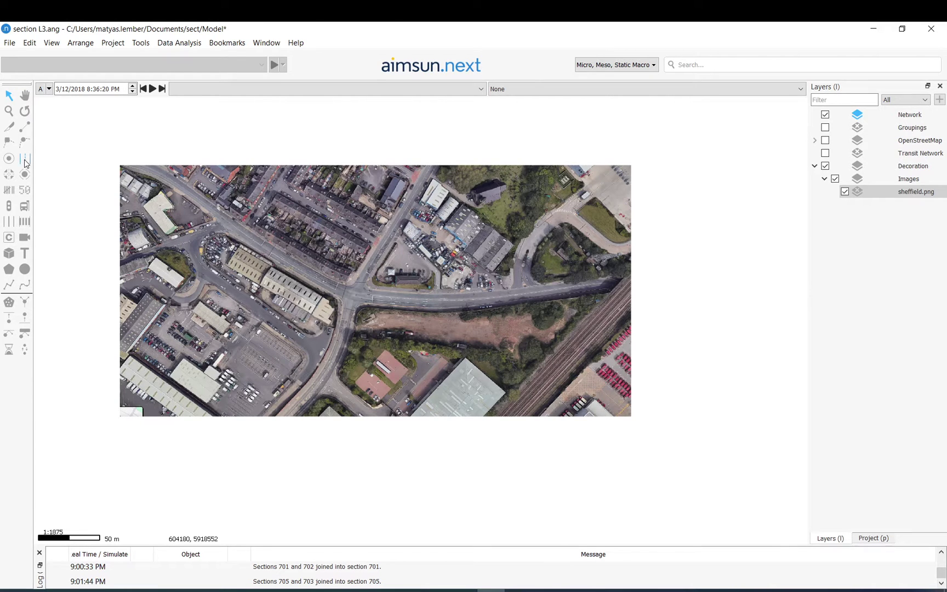
{"action": "scroll", "coordinate": [224, 224], "scroll_direction": "up", "scroll_amount": 3}
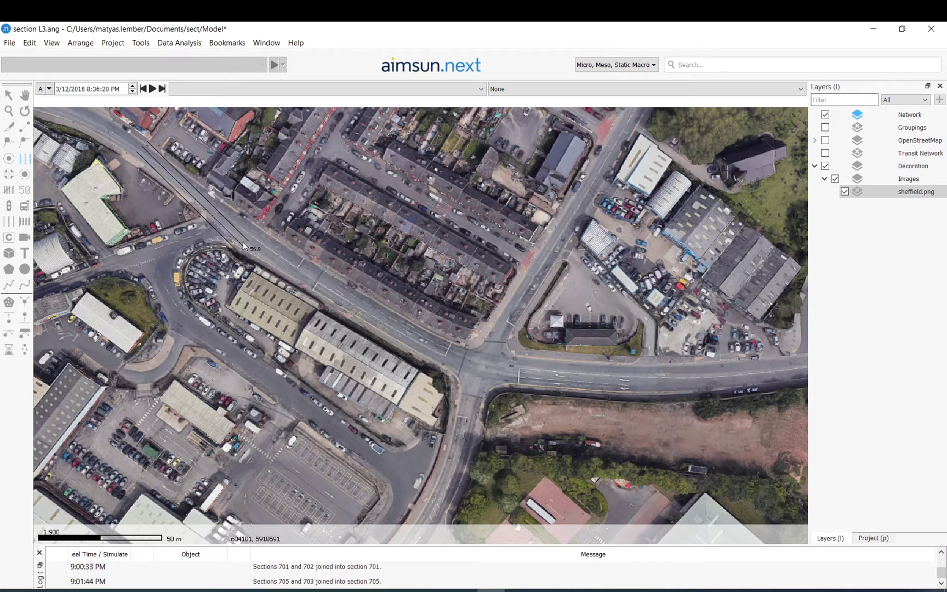
{"action": "scroll", "coordinate": [241, 229], "scroll_direction": "up", "scroll_amount": 2}
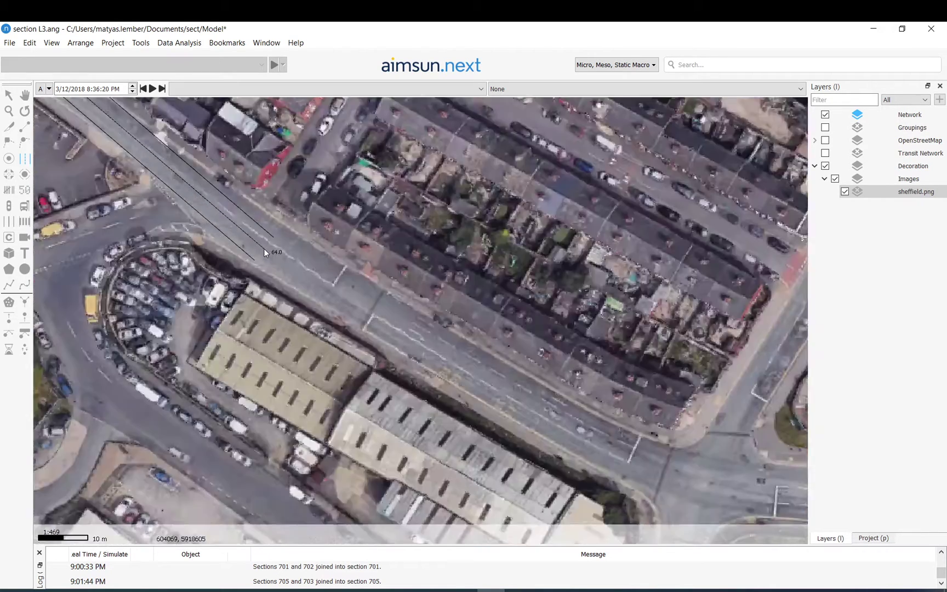
{"action": "scroll", "coordinate": [264, 249], "scroll_direction": "up", "scroll_amount": 2}
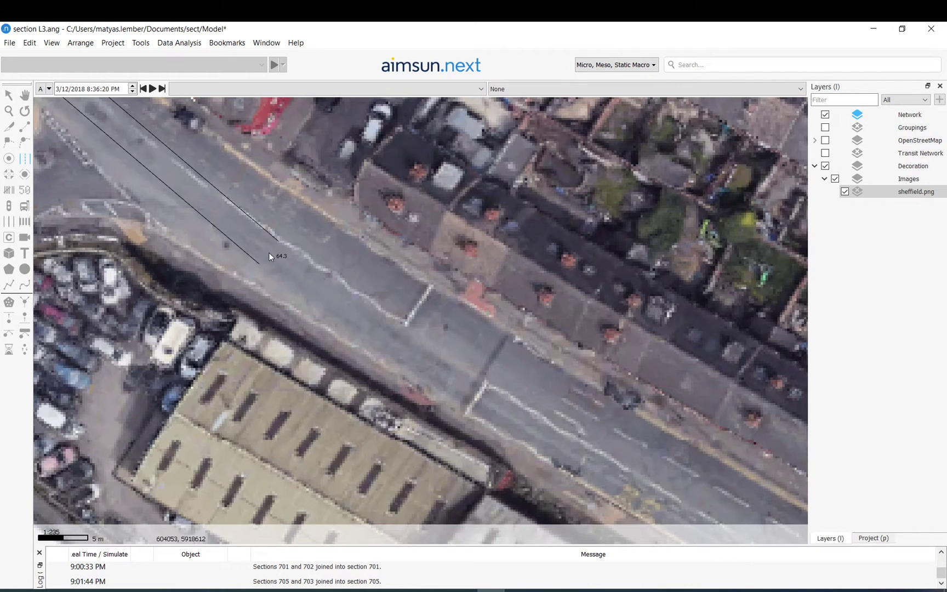
{"action": "key", "text": "3"}
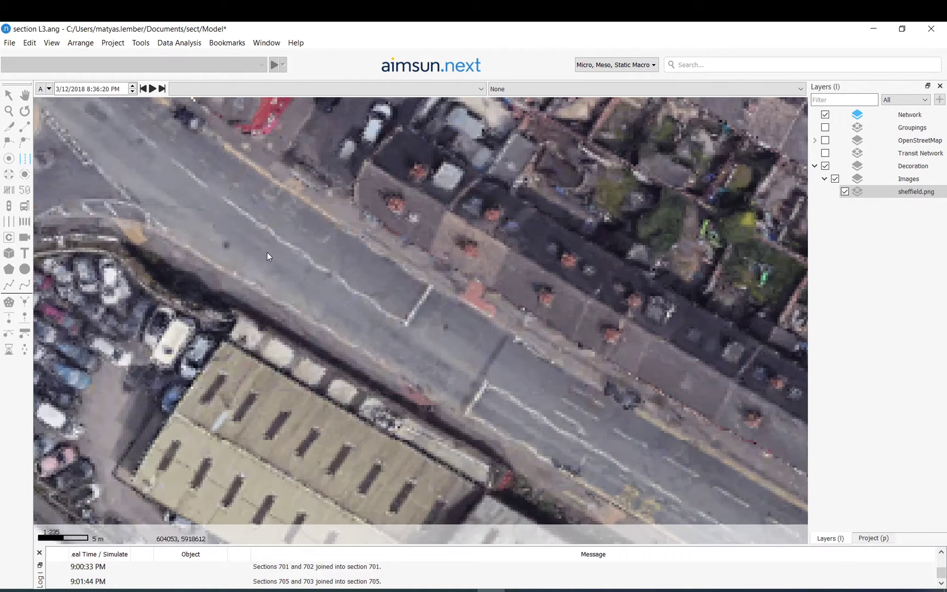
{"action": "key", "text": "minus"}
{"action": "key", "text": "minus"}
{"action": "scroll", "coordinate": [412, 298], "scroll_direction": "down", "scroll_amount": 1}
{"action": "left_click_drag", "start_coordinate": [556, 381], "coordinate": [323, 285]}
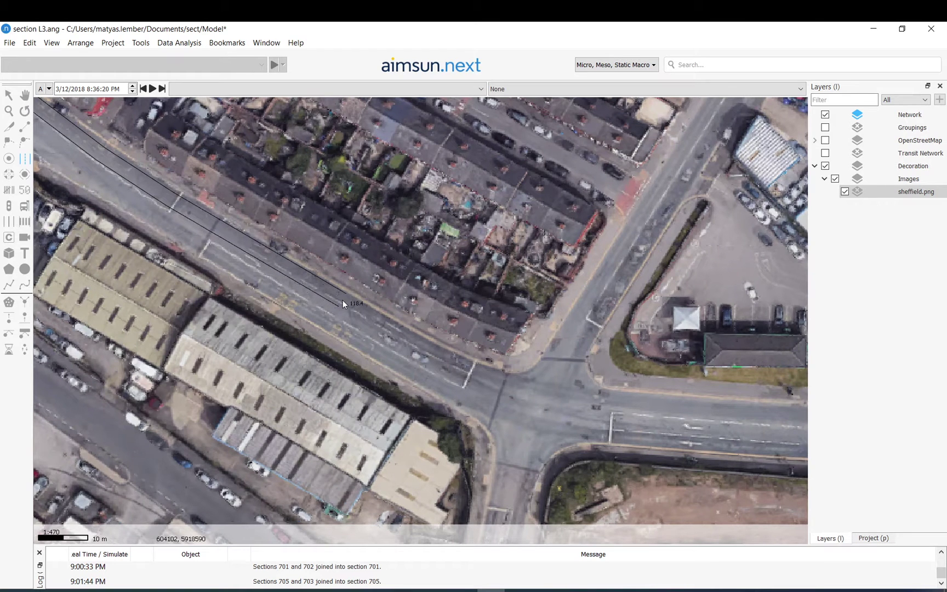
{"action": "double_click", "coordinate": [471, 367]}
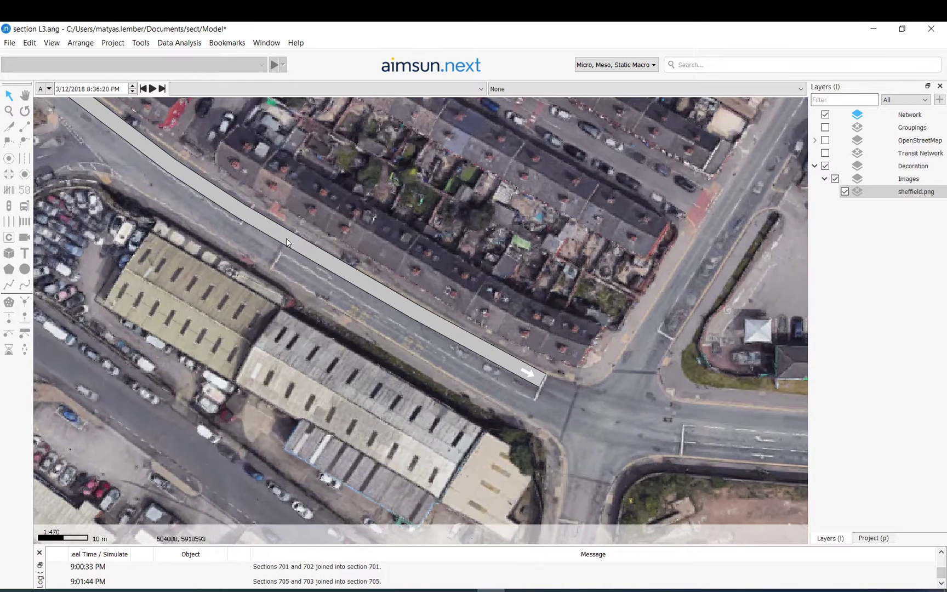
Align the new section's end with the stop line and add a short side lane on its right at the junction approach.
{"action": "left_click", "coordinate": [282, 238]}
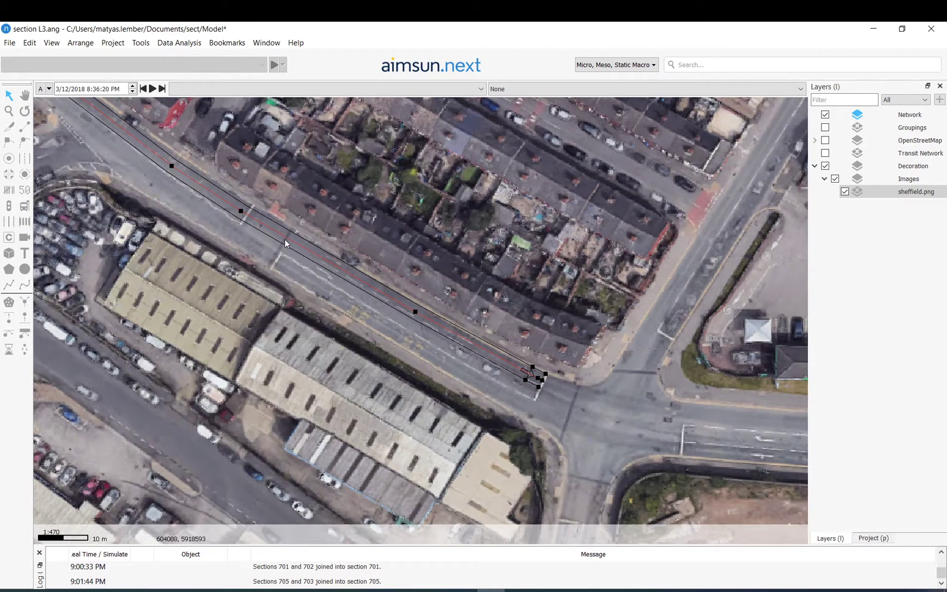
{"action": "scroll", "coordinate": [531, 387], "scroll_direction": "up", "scroll_amount": 6}
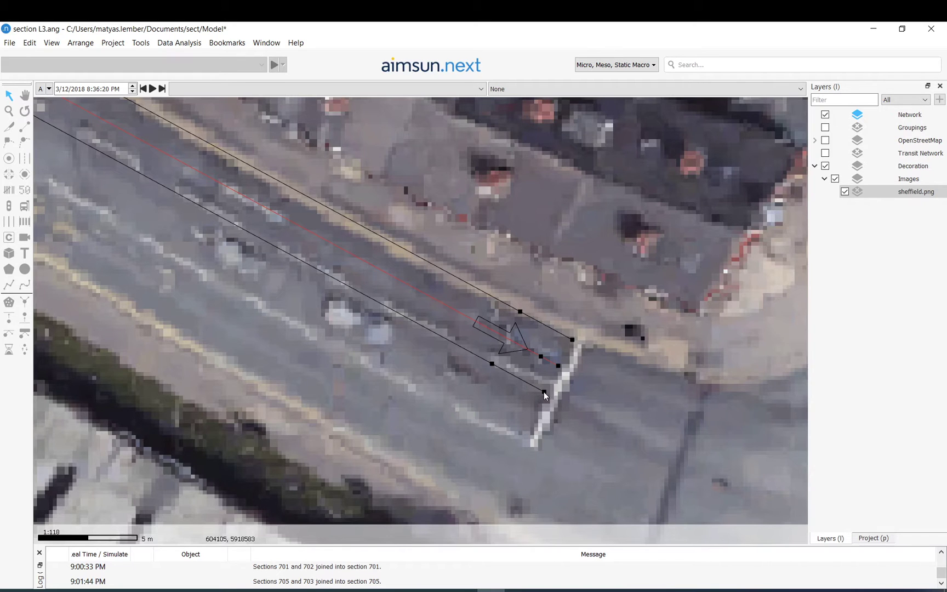
{"action": "mouse_move", "coordinate": [543, 391]}
{"action": "left_mouse_down"}
{"action": "mouse_move", "coordinate": [519, 378]}
{"action": "mouse_move", "coordinate": [582, 401]}
{"action": "mouse_move", "coordinate": [510, 377]}
{"action": "mouse_move", "coordinate": [545, 390]}
{"action": "left_mouse_up"}
{"action": "left_click_drag", "start_coordinate": [477, 390], "coordinate": [465, 419]}
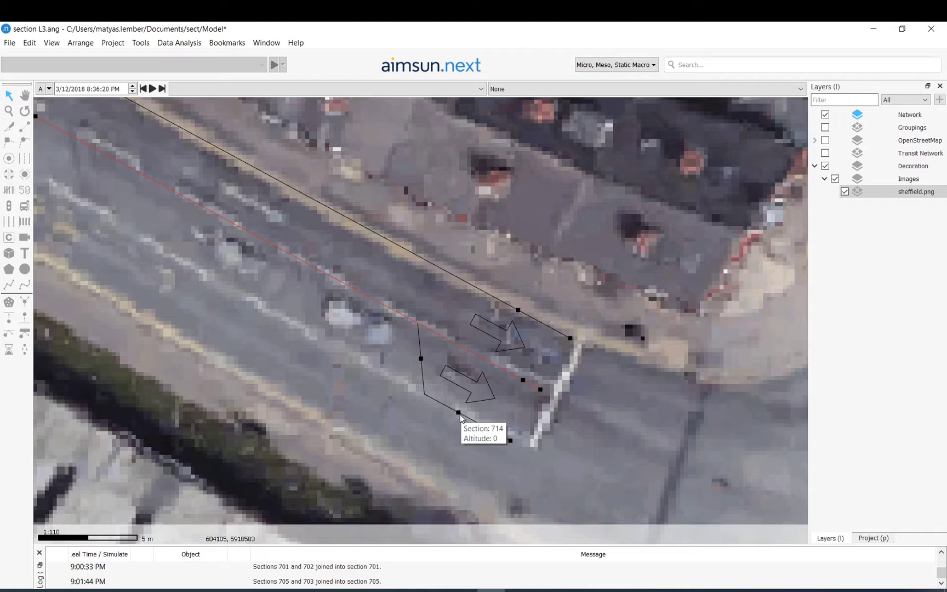
{"action": "left_click_drag", "start_coordinate": [514, 300], "coordinate": [521, 325]}
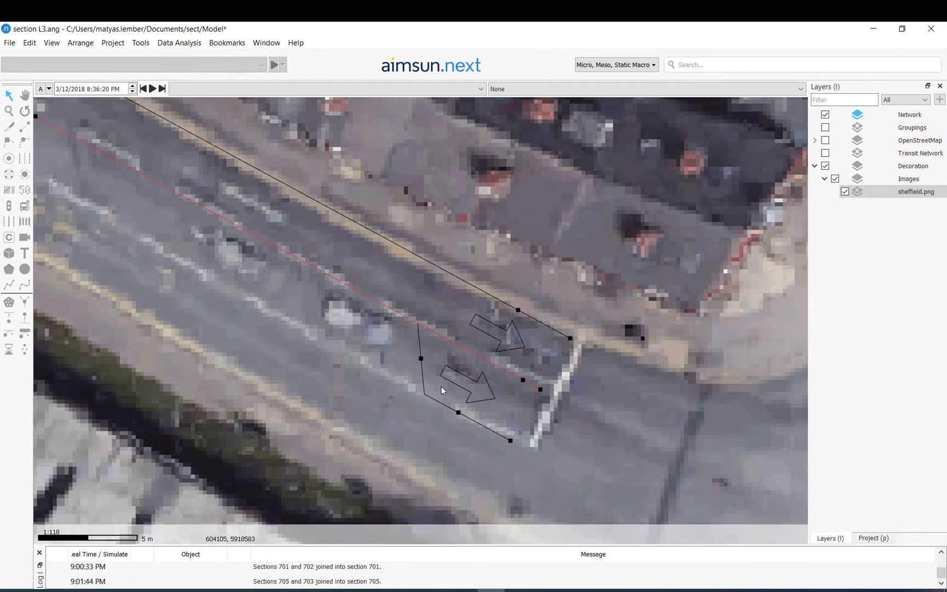
Extend the side lane back northwest so that it starts between the two transverse white lines on the main road.
{"action": "left_click_drag", "start_coordinate": [420, 359], "coordinate": [159, 219]}
{"action": "left_click_drag", "start_coordinate": [170, 226], "coordinate": [121, 181]}
{"action": "scroll", "coordinate": [480, 400], "scroll_direction": "down", "scroll_amount": 1}
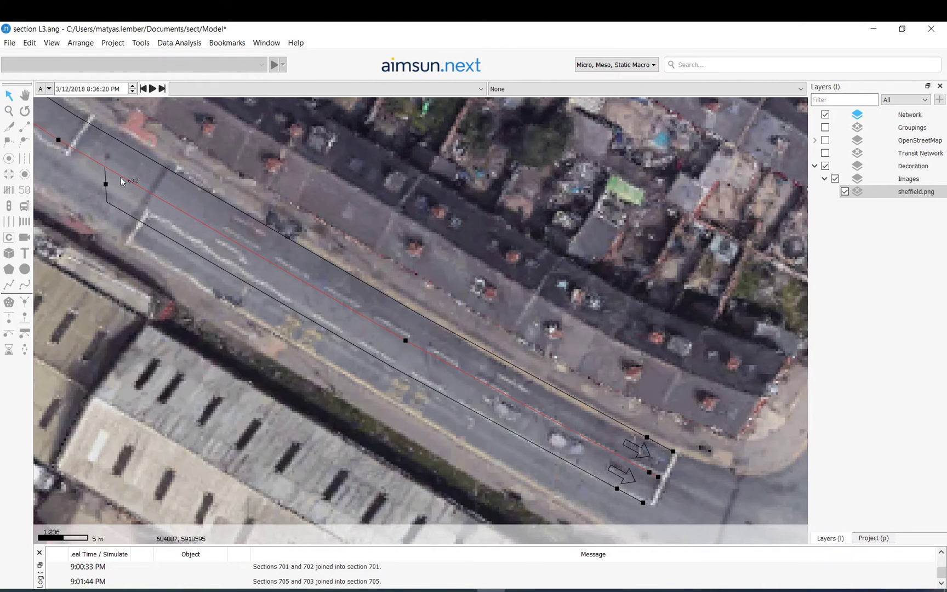
{"action": "left_click_drag", "start_coordinate": [170, 254], "coordinate": [340, 375]}
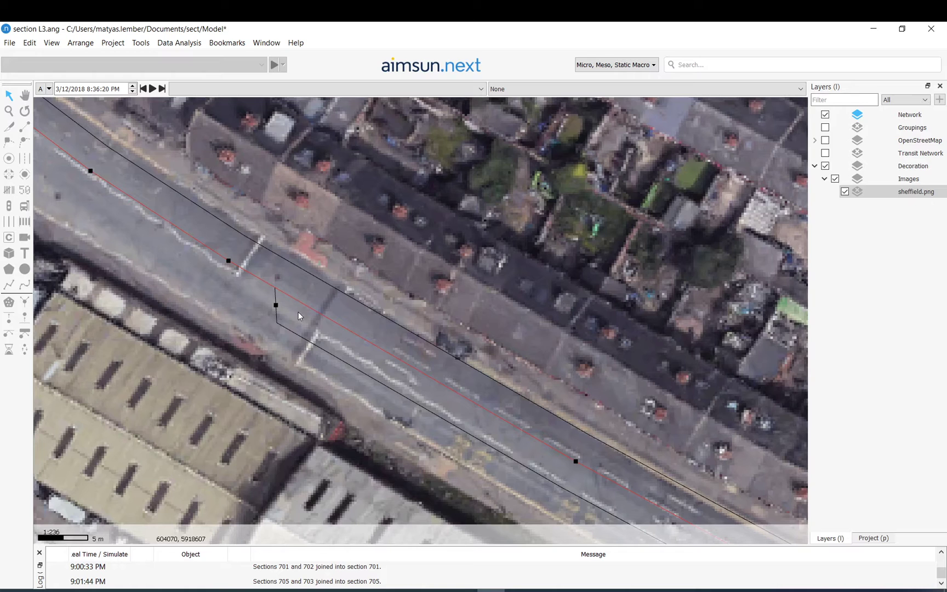
{"action": "left_click_drag", "start_coordinate": [216, 274], "coordinate": [260, 276]}
{"action": "scroll", "coordinate": [260, 276], "scroll_direction": "down", "scroll_amount": 1}
{"action": "left_click", "coordinate": [251, 287]}
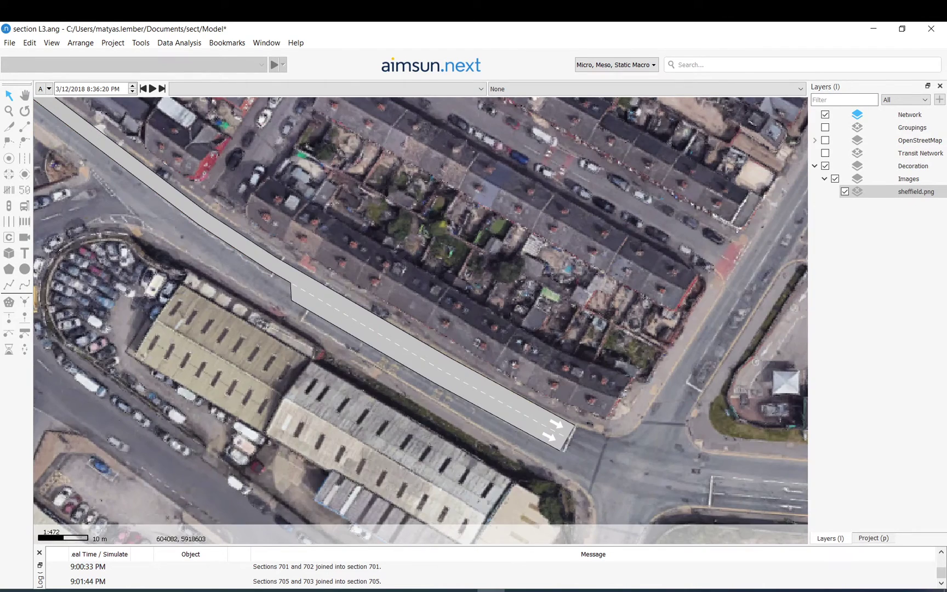
Add a vertex southeast of the side lane's start and a curve vertex on the northwest stretch, adjusting the section to the road's shape.
{"action": "left_click_drag", "start_coordinate": [69, 130], "coordinate": [264, 223]}
{"action": "left_click", "coordinate": [251, 205]}
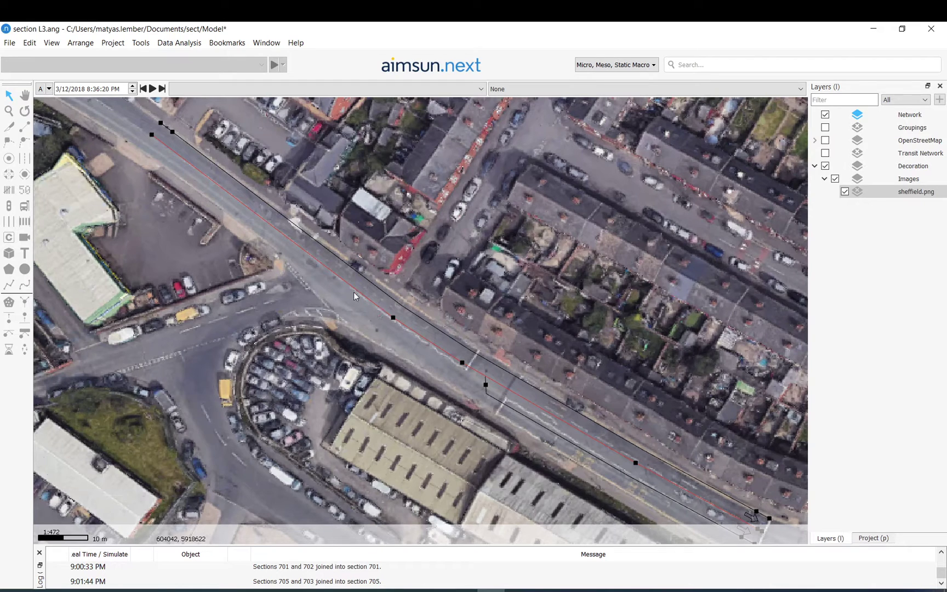
{"action": "left_click", "coordinate": [9, 143]}
{"action": "left_click", "coordinate": [567, 376]}
{"action": "left_click", "coordinate": [523, 424]}
{"action": "left_click_drag", "start_coordinate": [536, 406], "coordinate": [546, 414]}
{"action": "left_click", "coordinate": [24, 143]}
{"action": "left_click", "coordinate": [299, 165]}
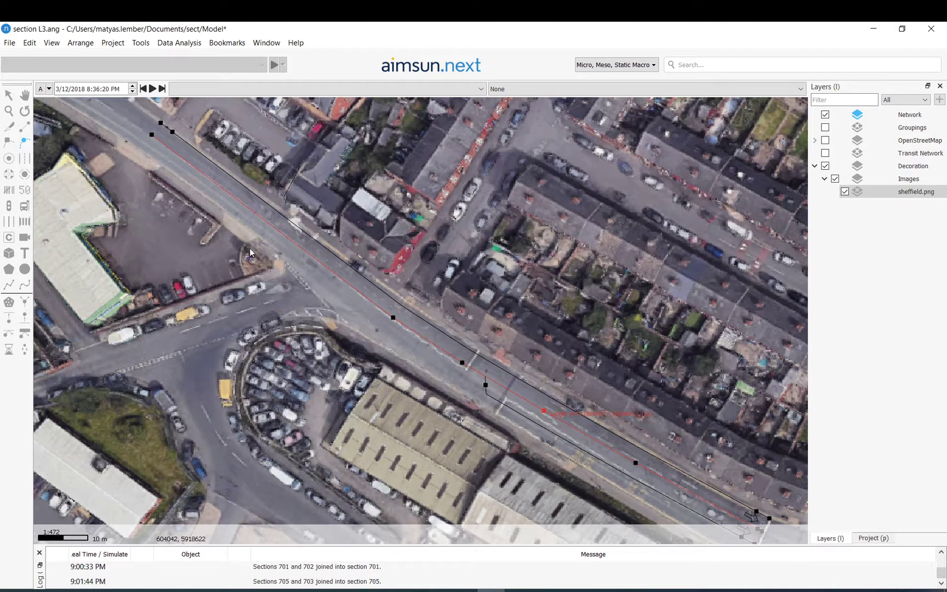
{"action": "left_click", "coordinate": [232, 279]}
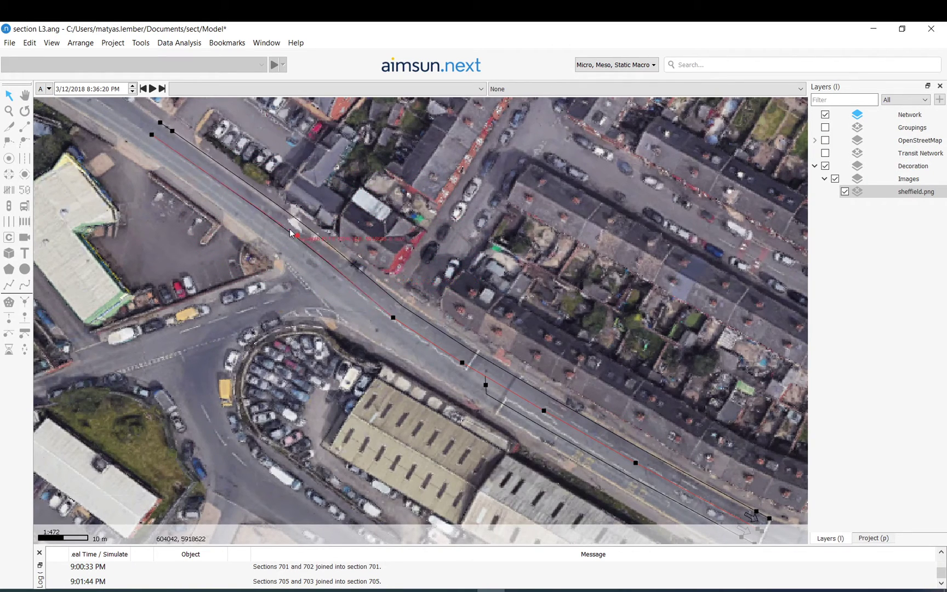
{"action": "left_click_drag", "start_coordinate": [290, 230], "coordinate": [266, 216]}
{"action": "left_click", "coordinate": [347, 228]}
Draw a single-lane section along the main road's southwest side, starting at the junction and following the curve northwest.
{"action": "left_click_drag", "start_coordinate": [445, 317], "coordinate": [183, 184]}
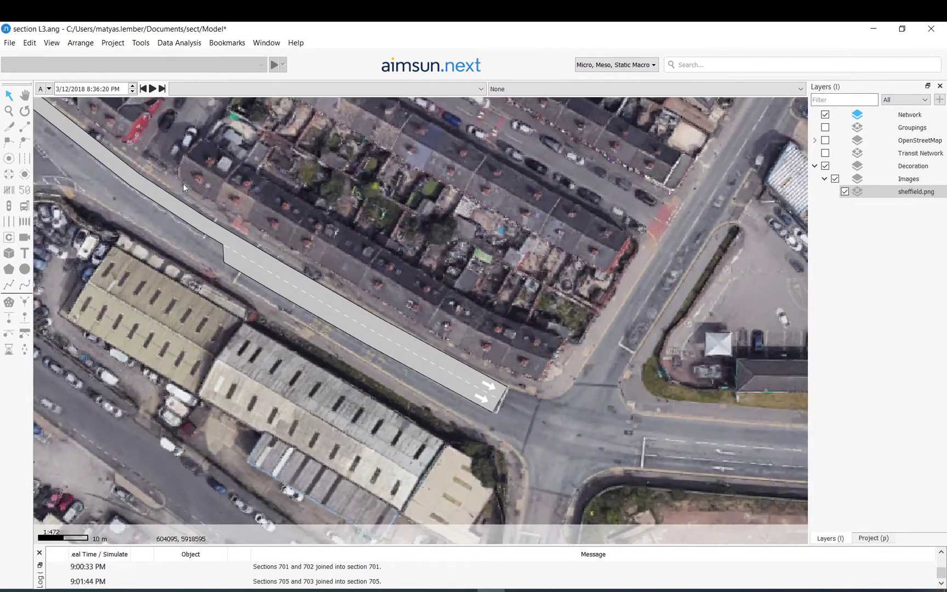
{"action": "left_click", "coordinate": [24, 159]}
{"action": "left_click_drag", "start_coordinate": [486, 421], "coordinate": [232, 281]}
{"action": "left_click", "coordinate": [233, 279]}
{"action": "left_click_drag", "start_coordinate": [99, 172], "coordinate": [266, 269]}
{"action": "left_click", "coordinate": [263, 269]}
{"action": "left_click_drag", "start_coordinate": [101, 140], "coordinate": [46, 107]}
Draw a two-lane section northward along the west side of the southern road, bending with it up to the stop line.
{"action": "left_click_drag", "start_coordinate": [483, 338], "coordinate": [176, 155]}
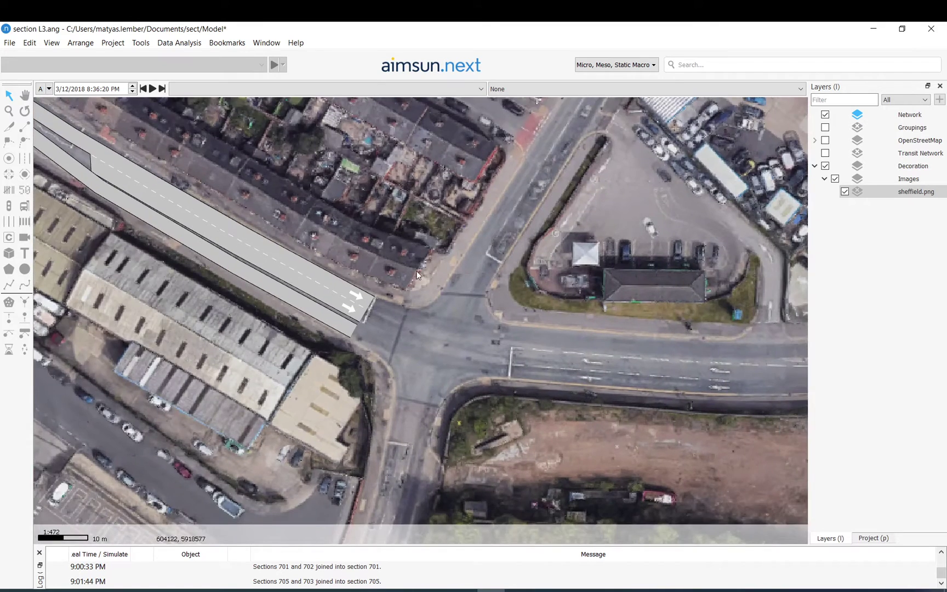
{"action": "left_click_drag", "start_coordinate": [450, 459], "coordinate": [377, 245]}
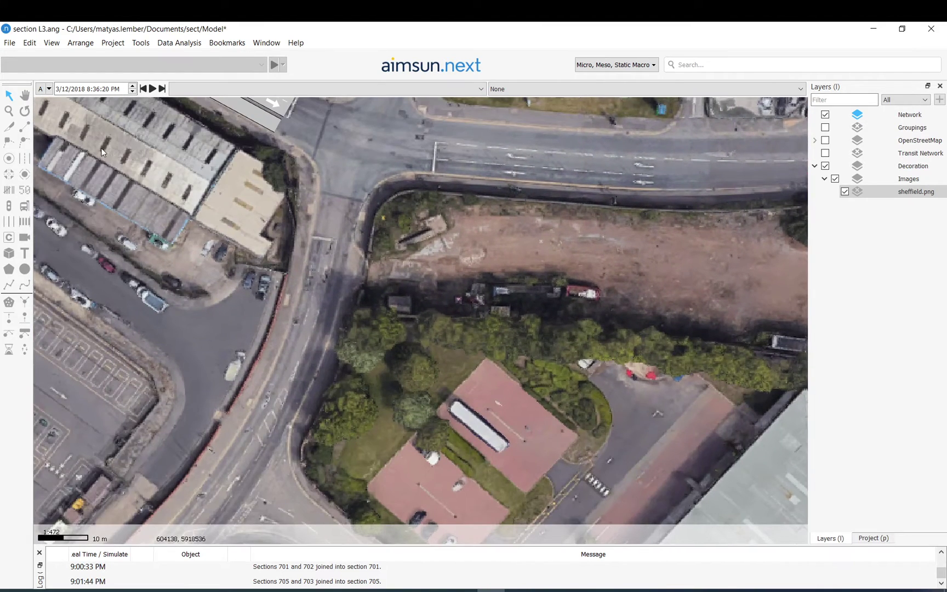
{"action": "left_click", "coordinate": [25, 159]}
{"action": "left_click_drag", "start_coordinate": [205, 495], "coordinate": [260, 415]}
{"action": "left_click", "coordinate": [259, 413]}
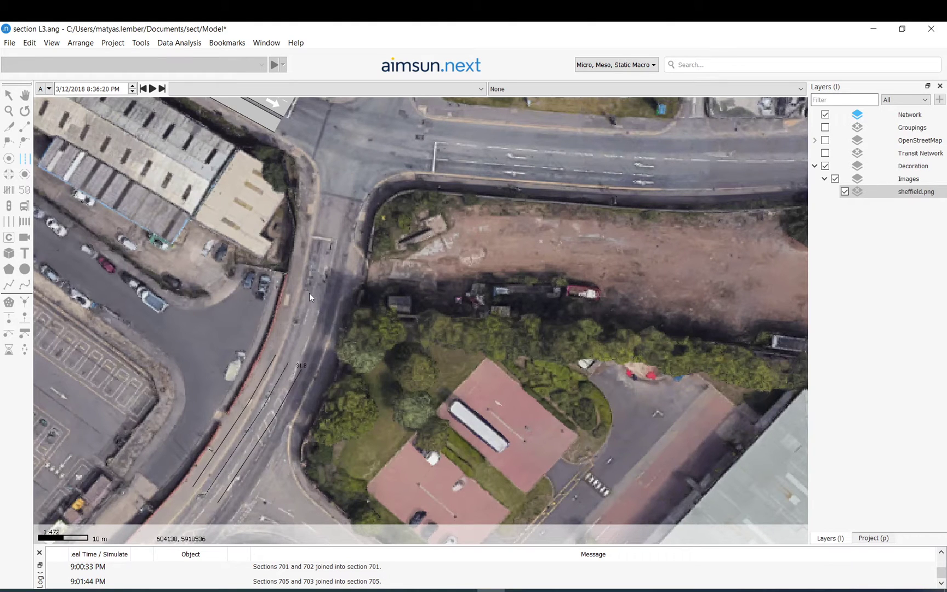
{"action": "double_click", "coordinate": [325, 239]}
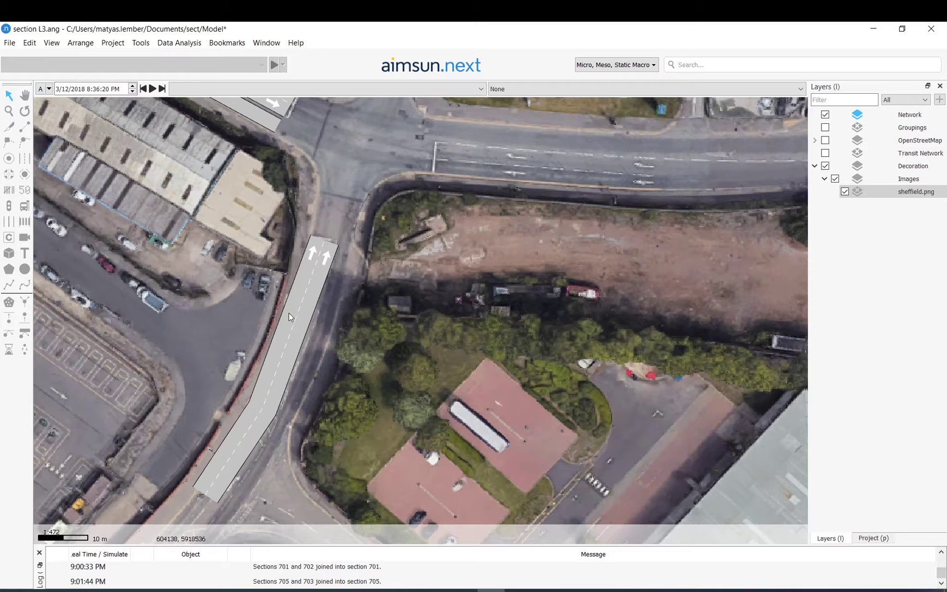
Cut the northbound section of the southern road in two, just north of its bend.
{"action": "left_click", "coordinate": [268, 373]}
{"action": "left_click_drag", "start_coordinate": [262, 390], "coordinate": [305, 271]}
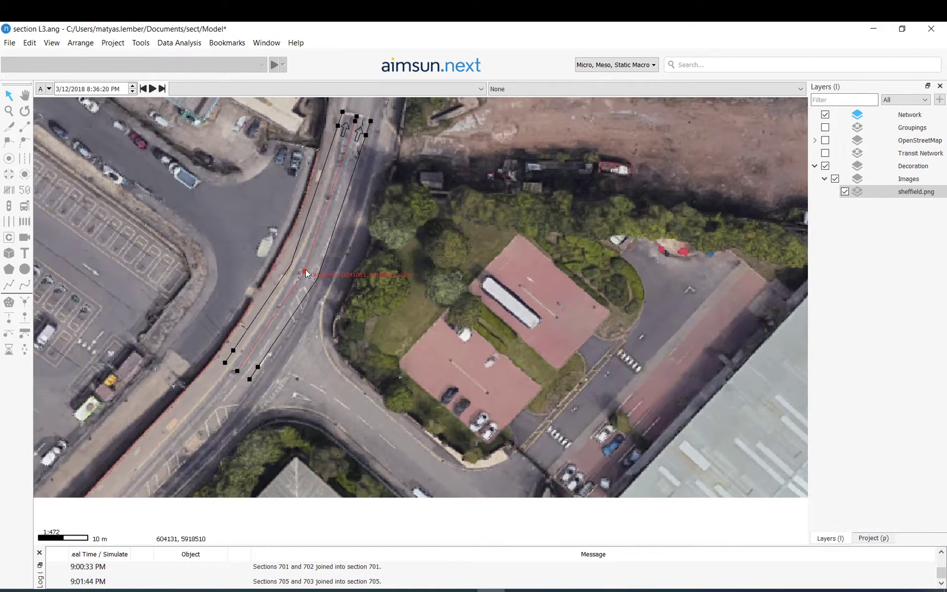
{"action": "left_click", "coordinate": [11, 129]}
{"action": "left_click", "coordinate": [321, 250]}
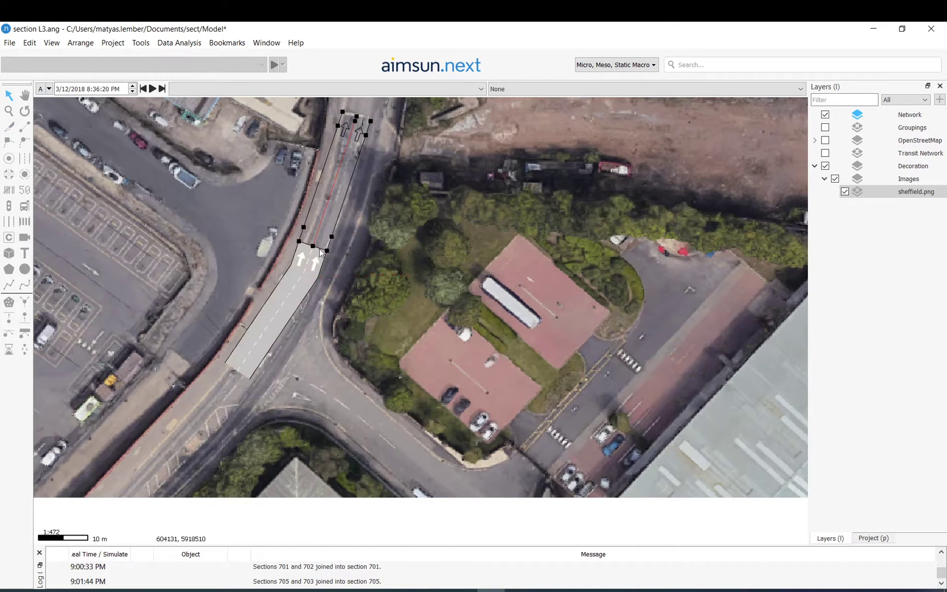
Set the southern part of the cut section to one lane and shift it slightly southwest along the road.
{"action": "left_click", "coordinate": [294, 300]}
{"action": "key", "text": "1"}
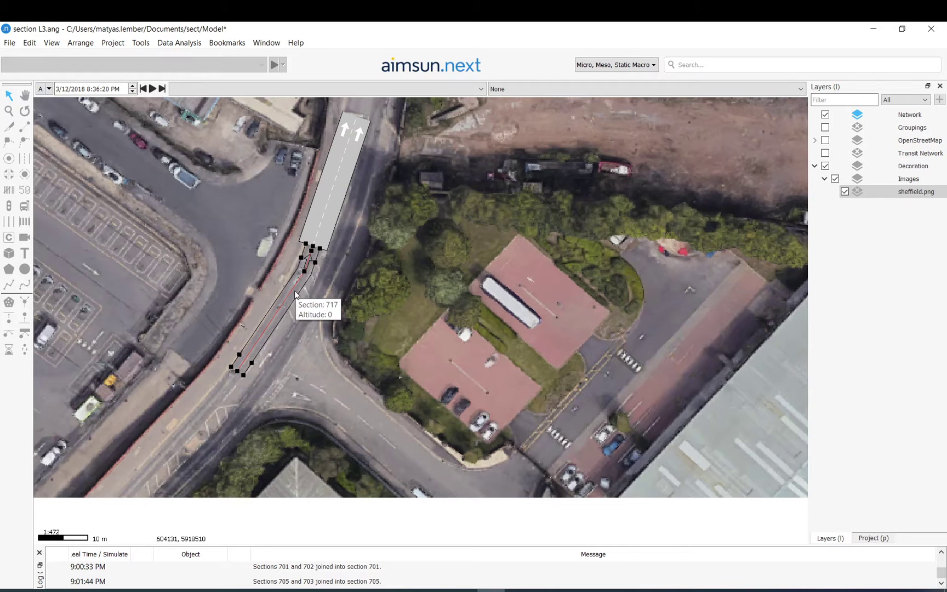
{"action": "left_click_drag", "start_coordinate": [295, 291], "coordinate": [284, 309]}
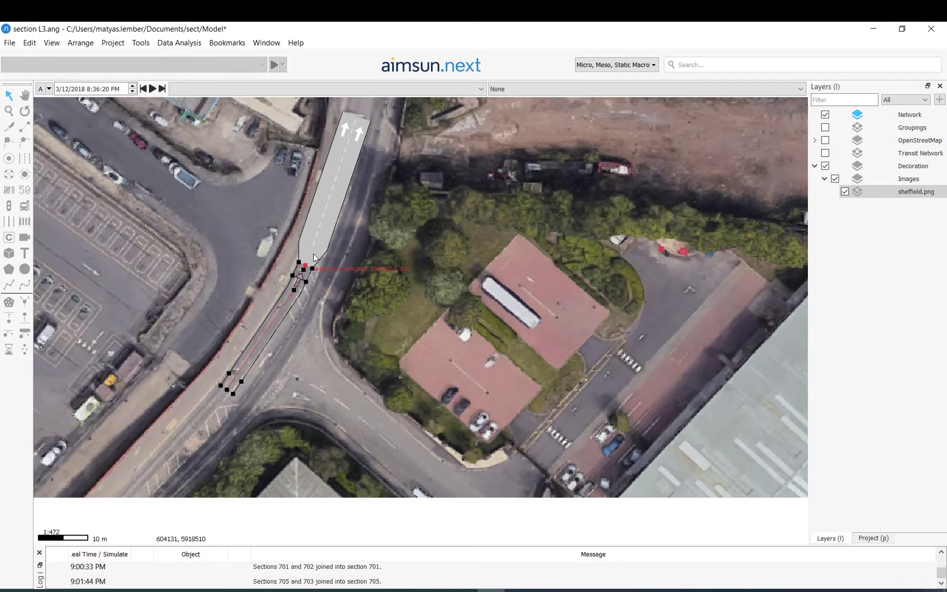
Adjust the north end of the two-lane part so that its edge lines up with the stop line.
{"action": "left_click", "coordinate": [325, 224]}
{"action": "left_click_drag", "start_coordinate": [329, 208], "coordinate": [332, 208]}
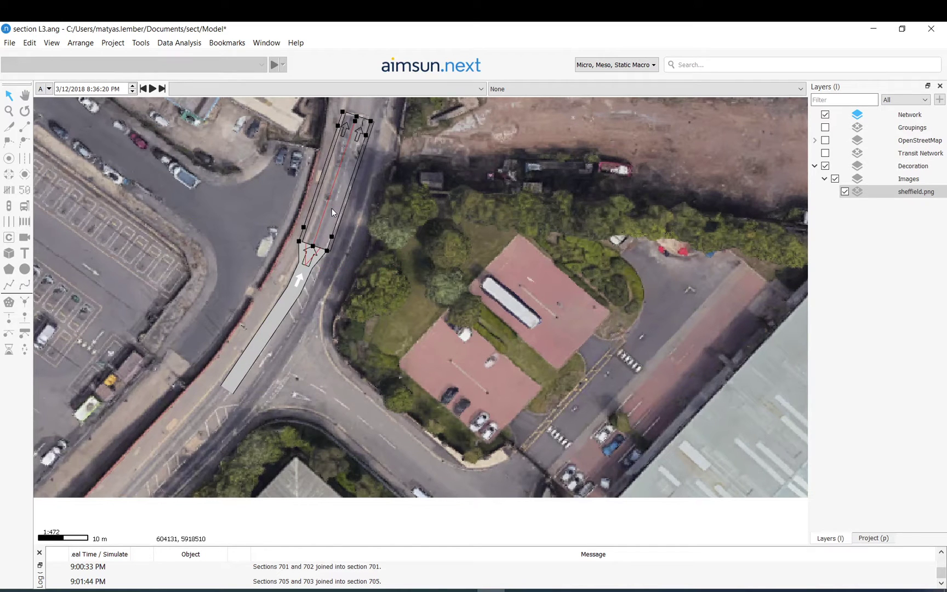
{"action": "left_click_drag", "start_coordinate": [372, 119], "coordinate": [344, 212]}
{"action": "left_click", "coordinate": [375, 129]}
{"action": "left_click", "coordinate": [347, 218]}
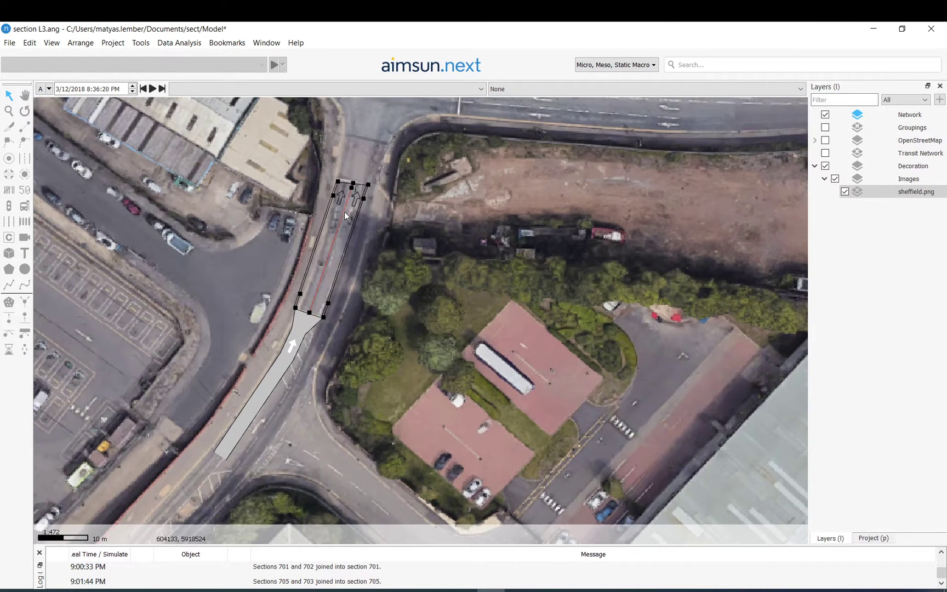
Shift the single-lane part slightly west and fine-tune where it meets the south end of the two-lane part.
{"action": "left_click", "coordinate": [372, 241]}
{"action": "left_click_drag", "start_coordinate": [290, 363], "coordinate": [285, 362]}
{"action": "left_click", "coordinate": [318, 338]}
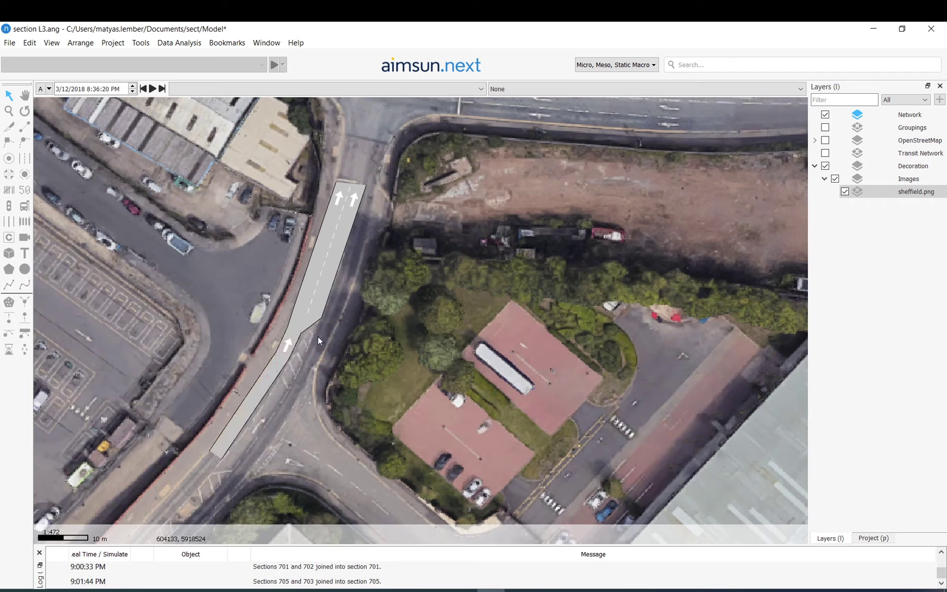
{"action": "left_click", "coordinate": [330, 286]}
{"action": "left_click_drag", "start_coordinate": [307, 313], "coordinate": [313, 302]}
{"action": "left_click", "coordinate": [360, 272]}
Draw a single-lane southbound section along the east side of the southern road, from the junction past the bend.
{"action": "left_click_drag", "start_coordinate": [383, 182], "coordinate": [319, 274]}
{"action": "left_click", "coordinate": [25, 158]}
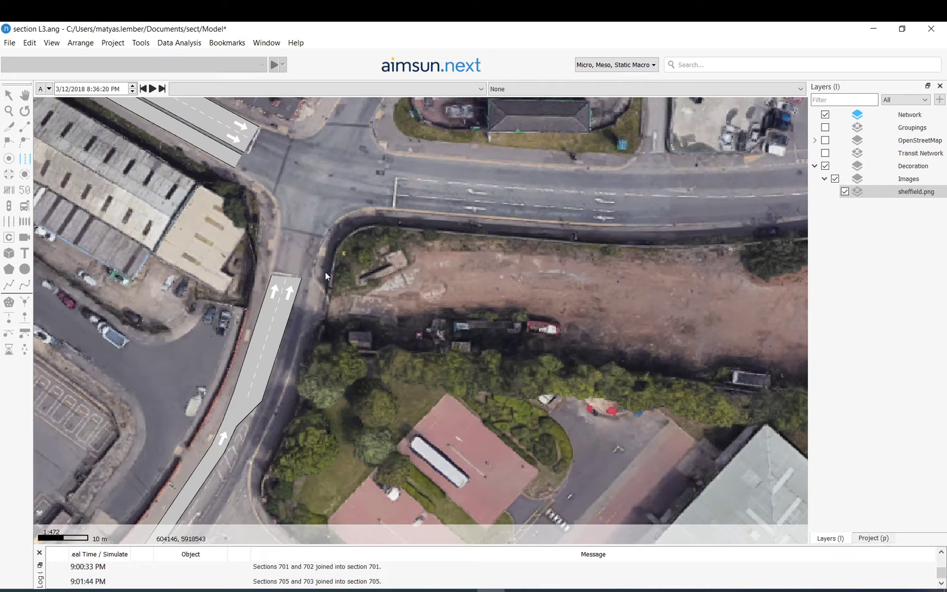
{"action": "mouse_move", "coordinate": [308, 275]}
{"action": "left_mouse_down"}
{"action": "mouse_move", "coordinate": [269, 425]}
{"action": "mouse_move", "coordinate": [256, 432]}
{"action": "mouse_move", "coordinate": [298, 281]}
{"action": "left_mouse_up"}
{"action": "left_click", "coordinate": [259, 360]}
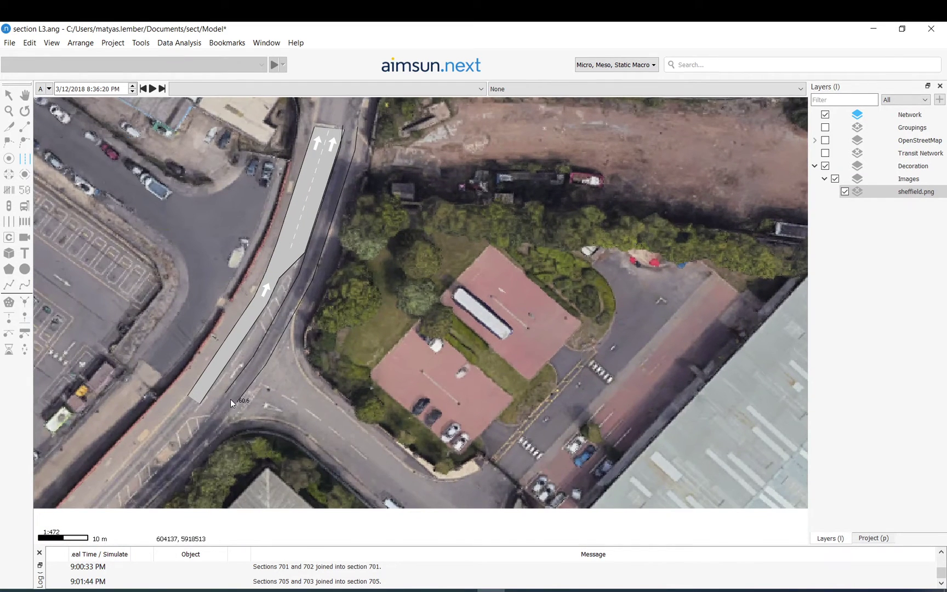
{"action": "double_click", "coordinate": [227, 404]}
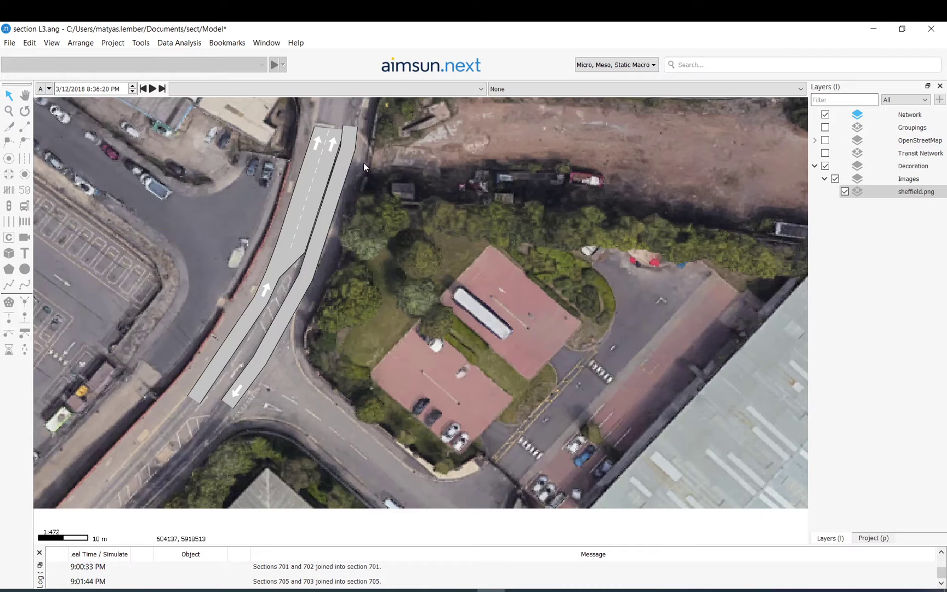
{"action": "left_click_drag", "start_coordinate": [365, 166], "coordinate": [225, 396]}
{"action": "left_click", "coordinate": [183, 375]}
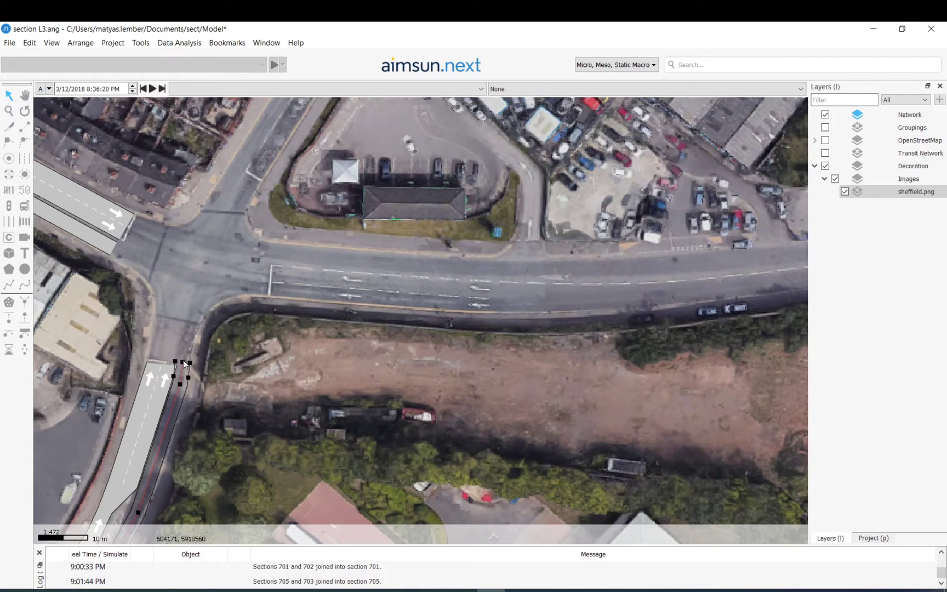
{"action": "left_click", "coordinate": [258, 346]}
Draw a single-lane eastbound section along the north side of the main road, from the junction to the side road in the east.
{"action": "left_click_drag", "start_coordinate": [307, 346], "coordinate": [196, 324]}
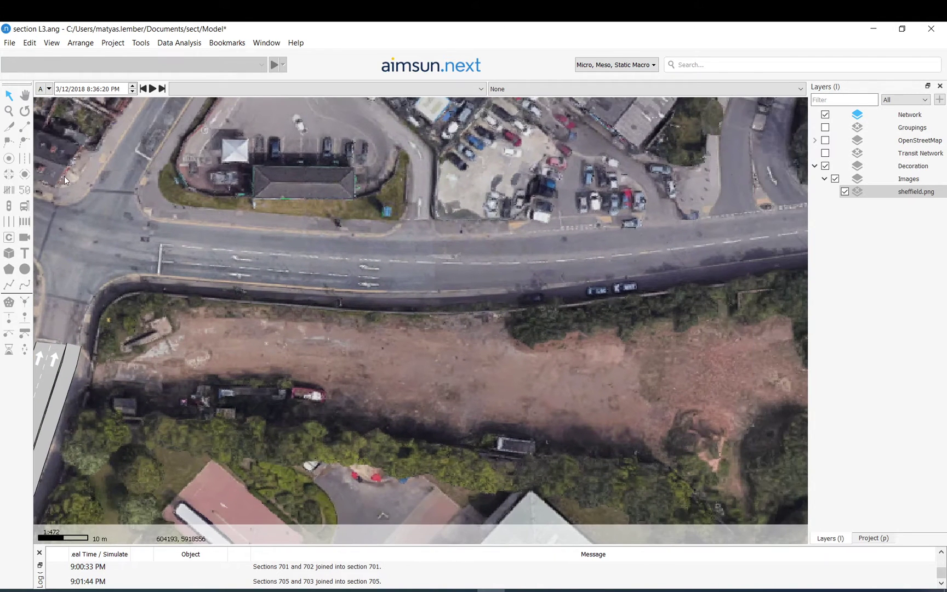
{"action": "left_click", "coordinate": [24, 160]}
{"action": "left_click", "coordinate": [167, 232]}
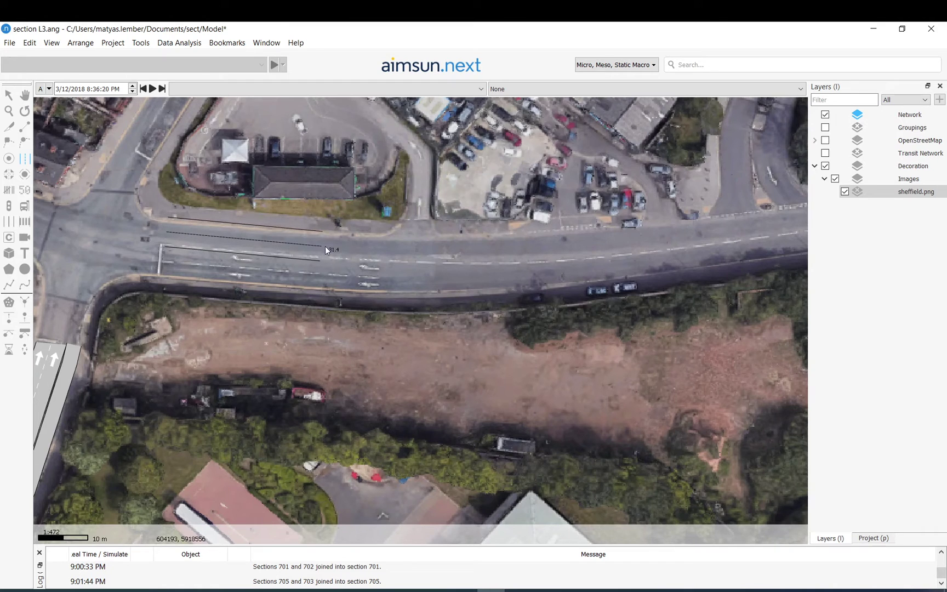
{"action": "left_click", "coordinate": [348, 248]}
{"action": "key", "text": "1"}
{"action": "left_click", "coordinate": [547, 238]}
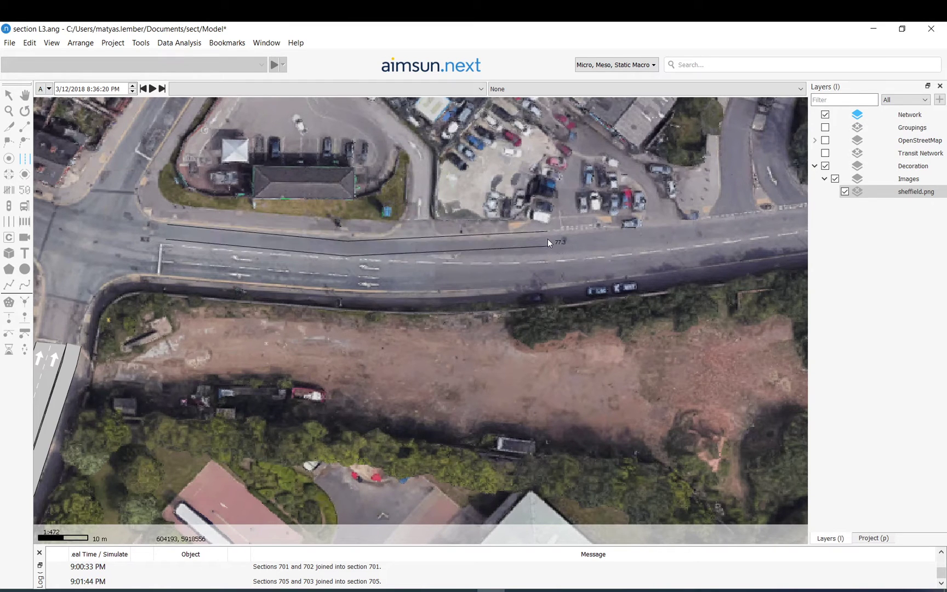
{"action": "double_click", "coordinate": [745, 220]}
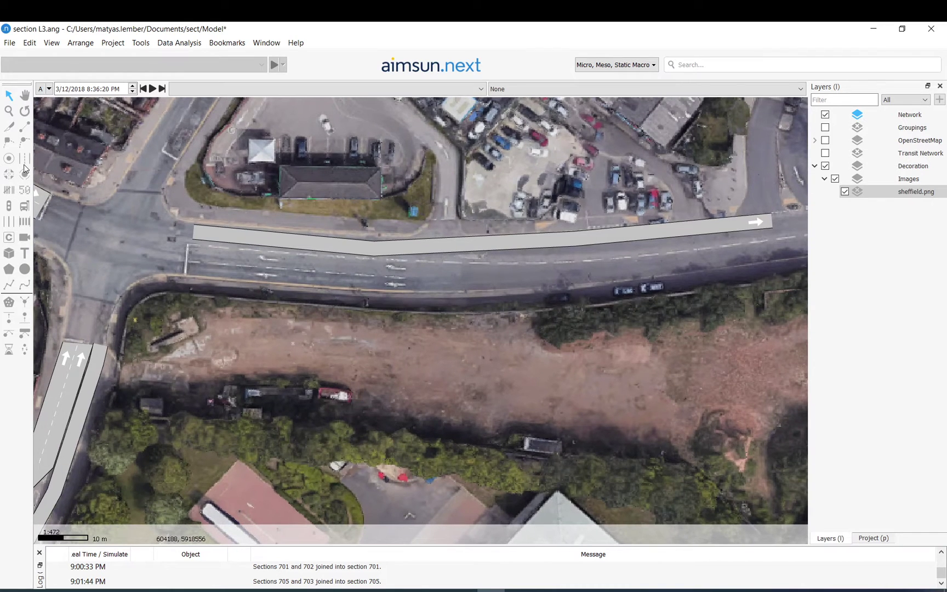
Draw a two-lane westbound section along the south side of the eastern road, following its curve to the junction's stop line.
{"action": "left_click", "coordinate": [23, 161]}
{"action": "left_click", "coordinate": [779, 256]}
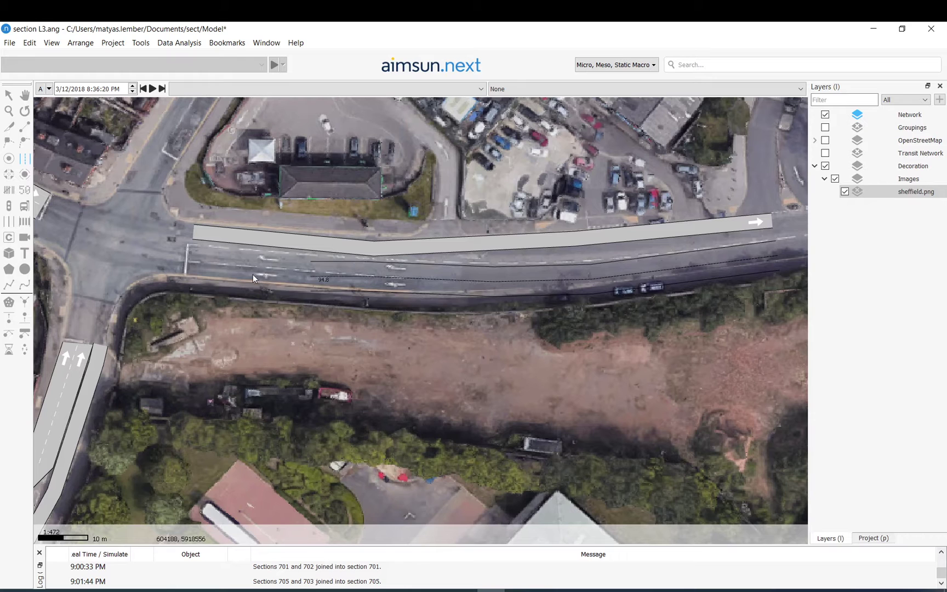
{"action": "double_click", "coordinate": [188, 262]}
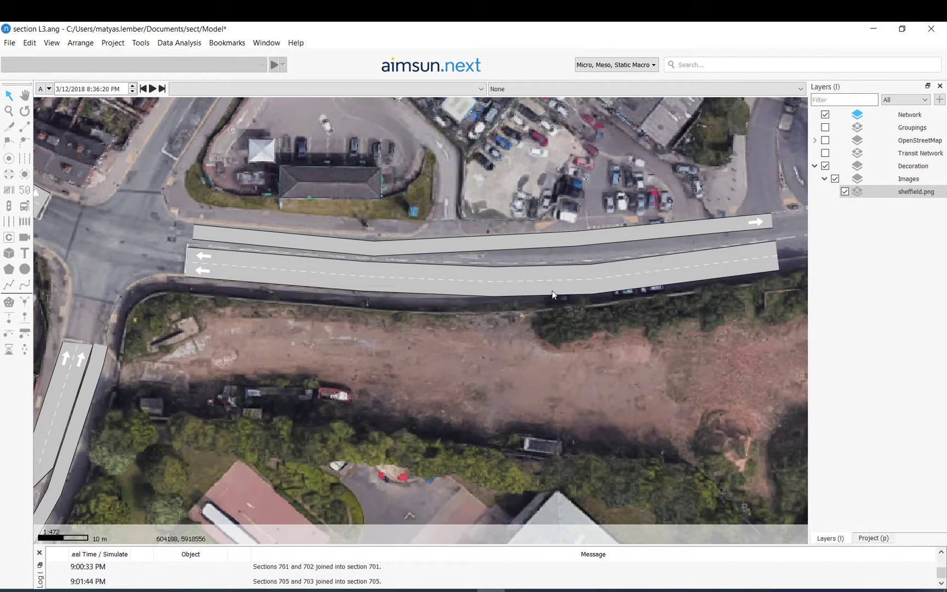
Add a side lane along the south edge of the westbound section, running from near its east end to the stop line.
{"action": "left_click", "coordinate": [565, 273]}
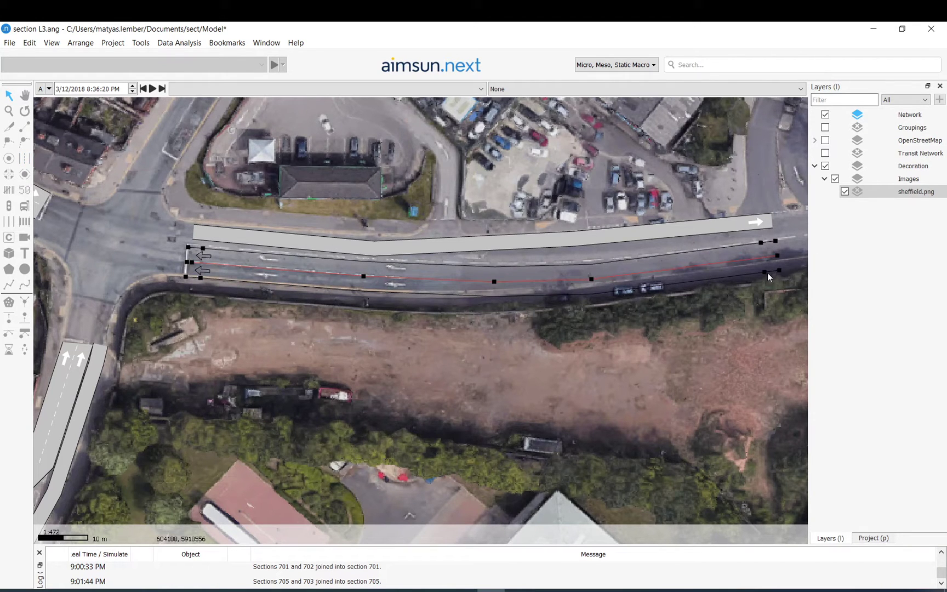
{"action": "scroll", "coordinate": [782, 271], "scroll_direction": "up", "scroll_amount": 5}
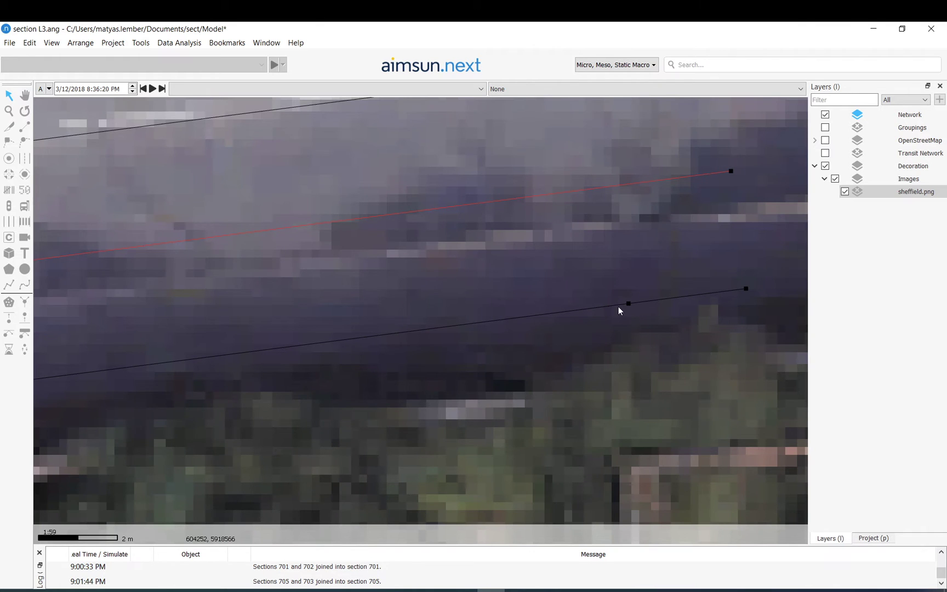
{"action": "left_click_drag", "start_coordinate": [629, 304], "coordinate": [622, 193]}
{"action": "scroll", "coordinate": [626, 228], "scroll_direction": "down", "scroll_amount": 1}
{"action": "scroll", "coordinate": [608, 282], "scroll_direction": "down", "scroll_amount": 8}
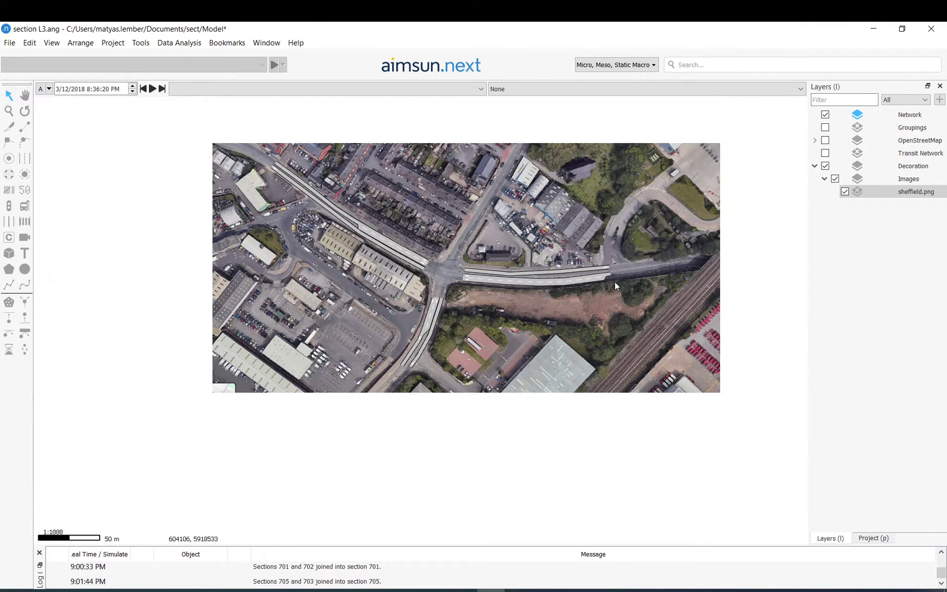
{"action": "scroll", "coordinate": [614, 281], "scroll_direction": "up", "scroll_amount": 4}
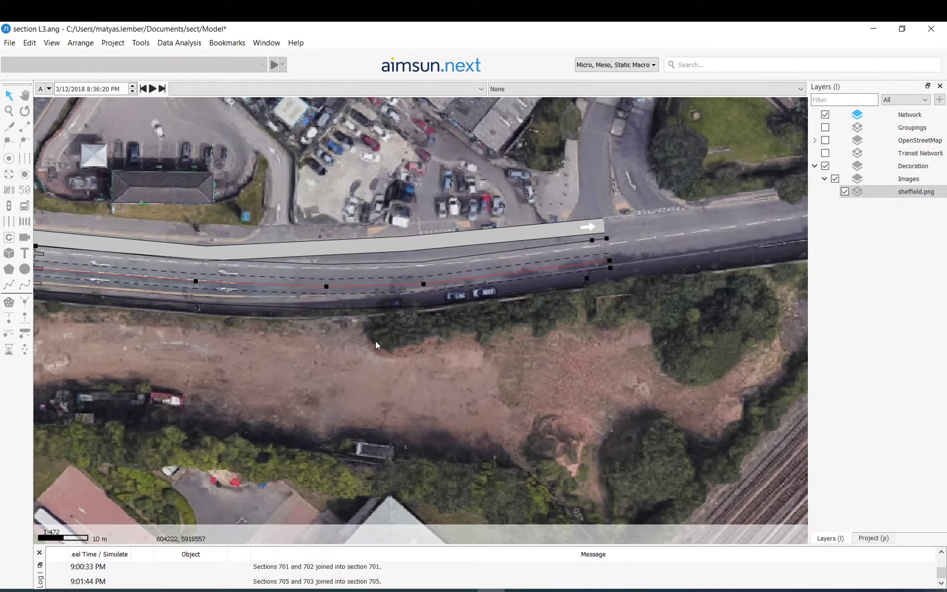
{"action": "left_click", "coordinate": [441, 355]}
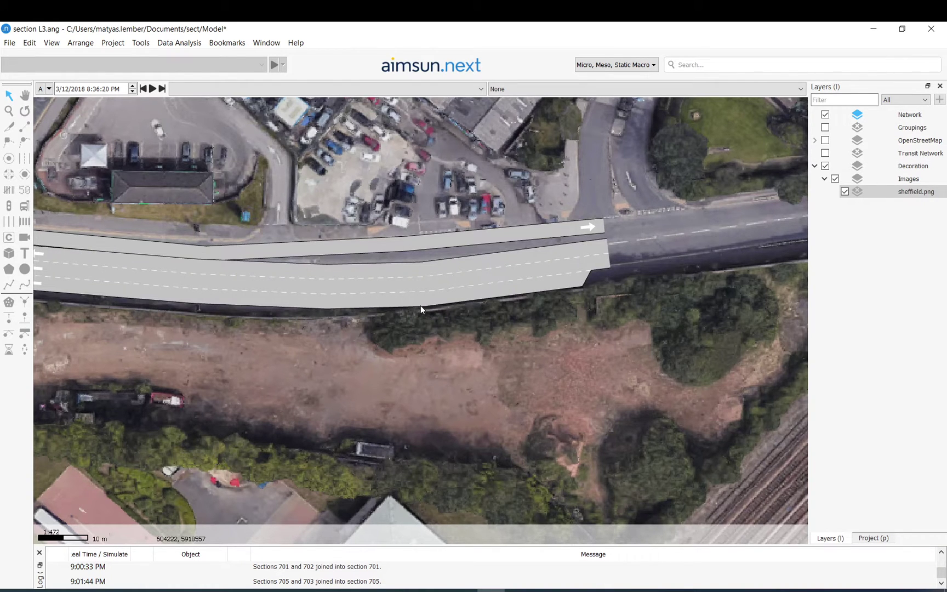
Reduce the eastern road's westbound section to one main lane and shorten its southern side lane to the stretch nearest the stop line.
{"action": "left_click_drag", "start_coordinate": [480, 320], "coordinate": [687, 320]}
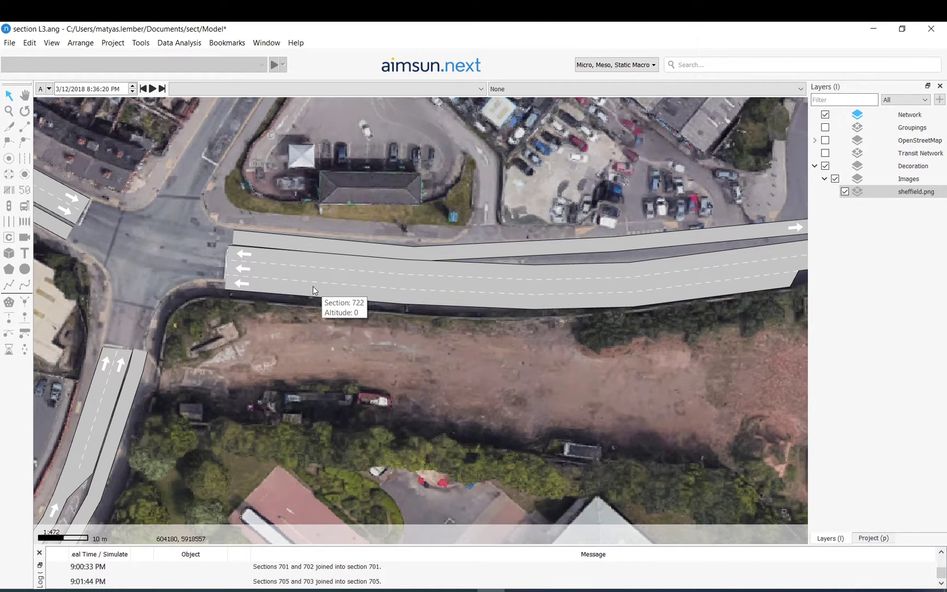
{"action": "left_click_drag", "start_coordinate": [718, 283], "coordinate": [539, 287]}
{"action": "left_click", "coordinate": [597, 276]}
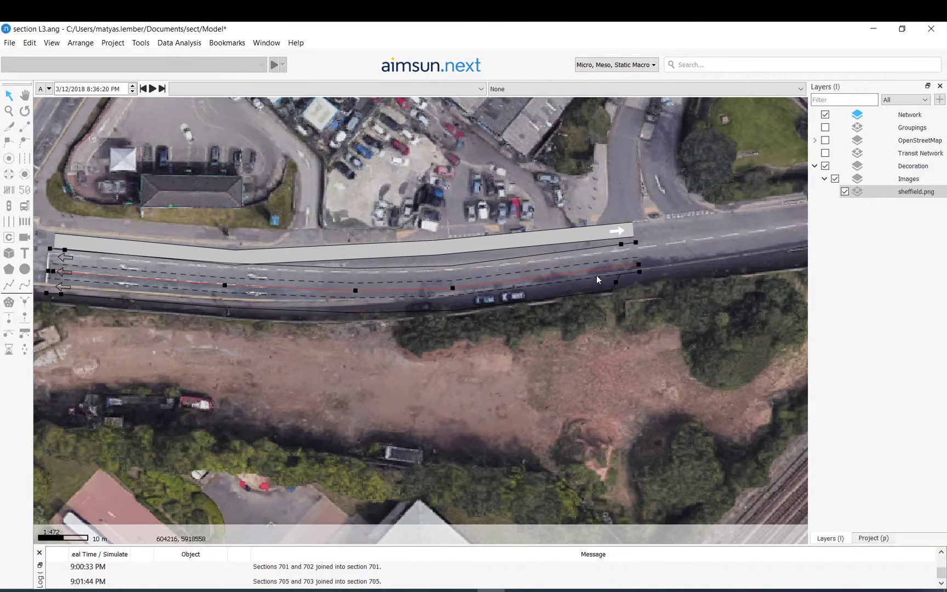
{"action": "left_click_drag", "start_coordinate": [615, 281], "coordinate": [614, 278]}
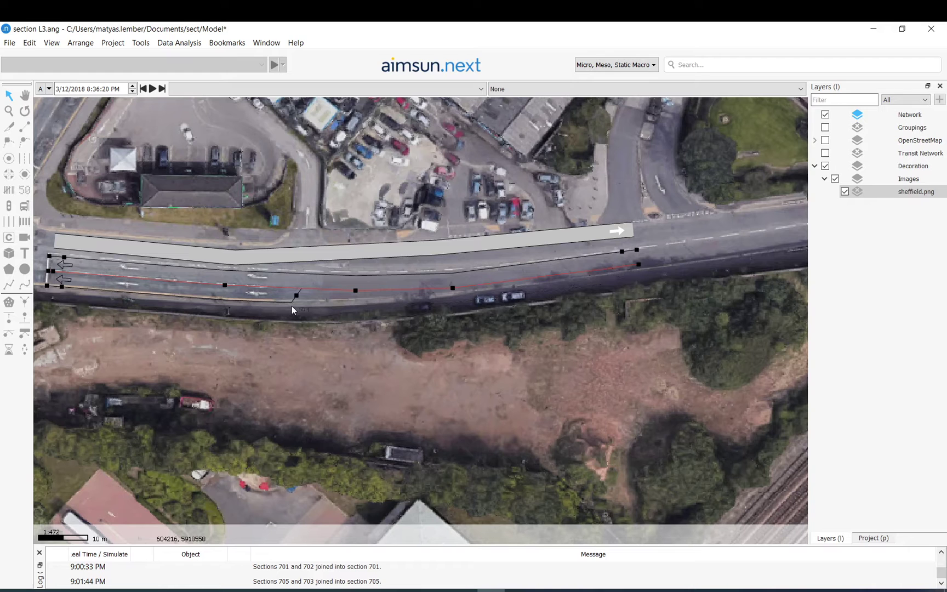
{"action": "left_click_drag", "start_coordinate": [320, 302], "coordinate": [292, 294]}
{"action": "left_click", "coordinate": [365, 317]}
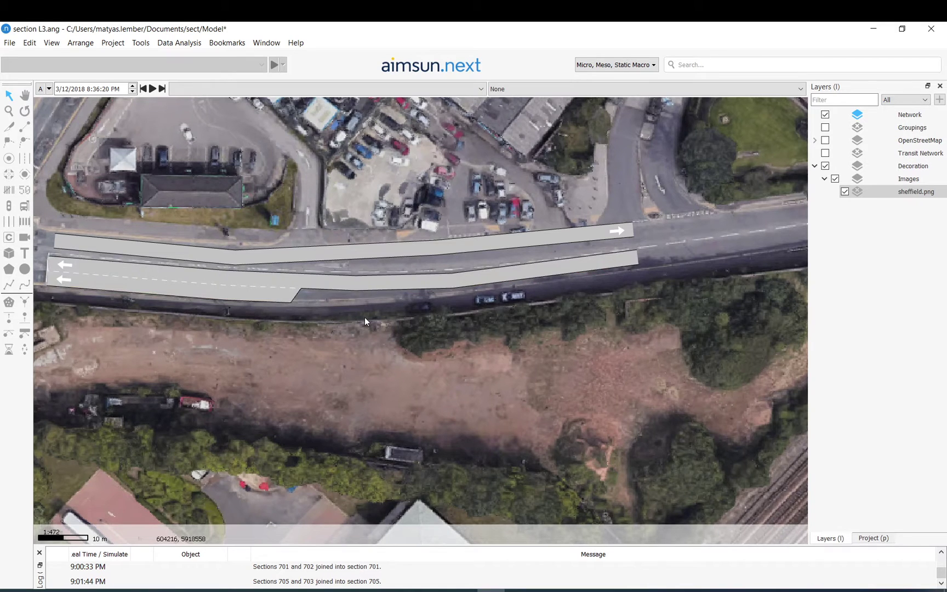
Add two vertices to the eastern road's eastbound section and shift them so the section follows the road's curve.
{"action": "left_click_drag", "start_coordinate": [385, 295], "coordinate": [508, 311]}
{"action": "left_click", "coordinate": [526, 269]}
{"action": "left_click_drag", "start_coordinate": [551, 267], "coordinate": [530, 275]}
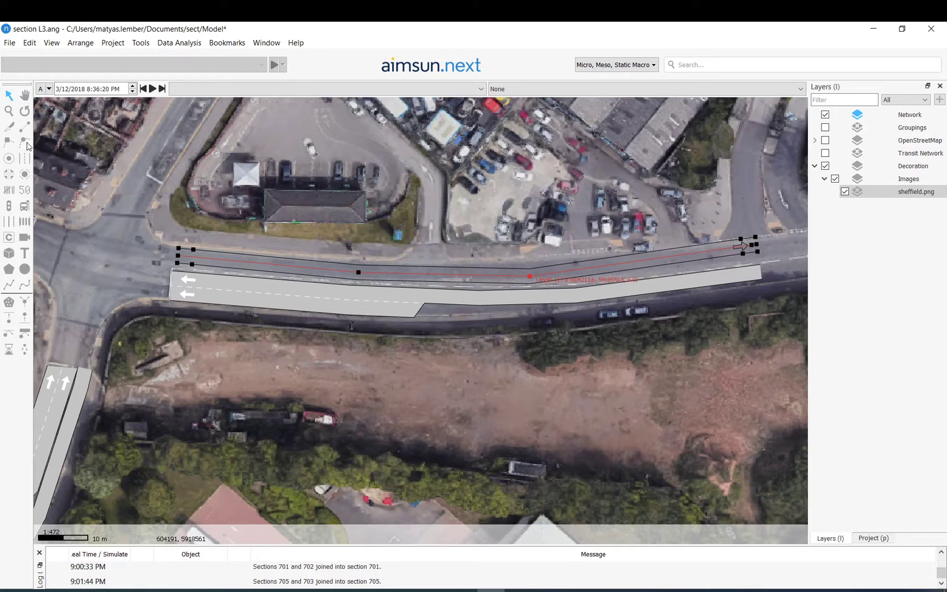
{"action": "left_click", "coordinate": [604, 265]}
{"action": "left_click_drag", "start_coordinate": [604, 266], "coordinate": [631, 268]}
{"action": "left_click", "coordinate": [634, 235]}
Draw a single-lane southbound section along the northern road to the stop line and a parallel single-lane northbound section on its west side.
{"action": "left_click_drag", "start_coordinate": [343, 236], "coordinate": [530, 437]}
{"action": "left_click", "coordinate": [24, 158]}
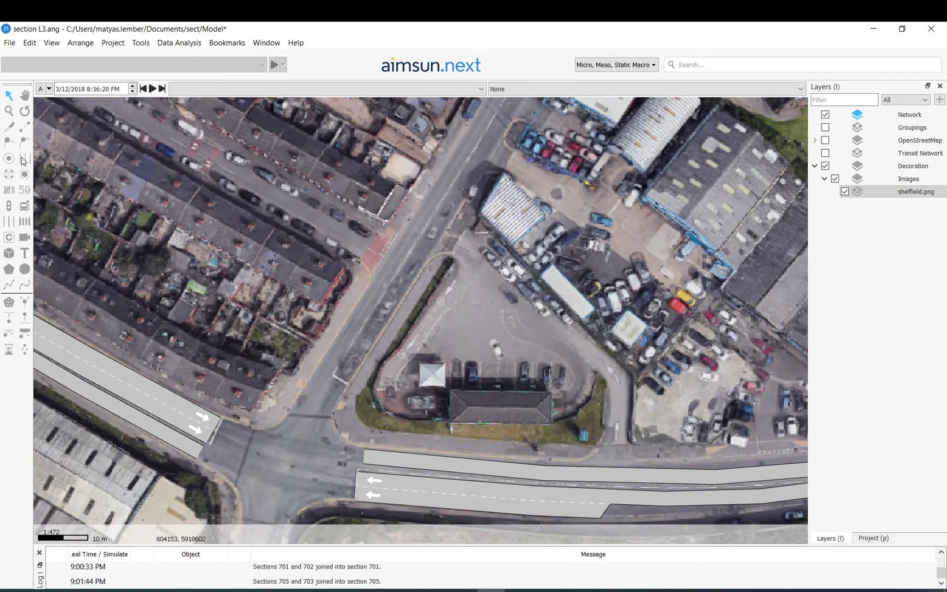
{"action": "left_click_drag", "start_coordinate": [508, 108], "coordinate": [457, 232]}
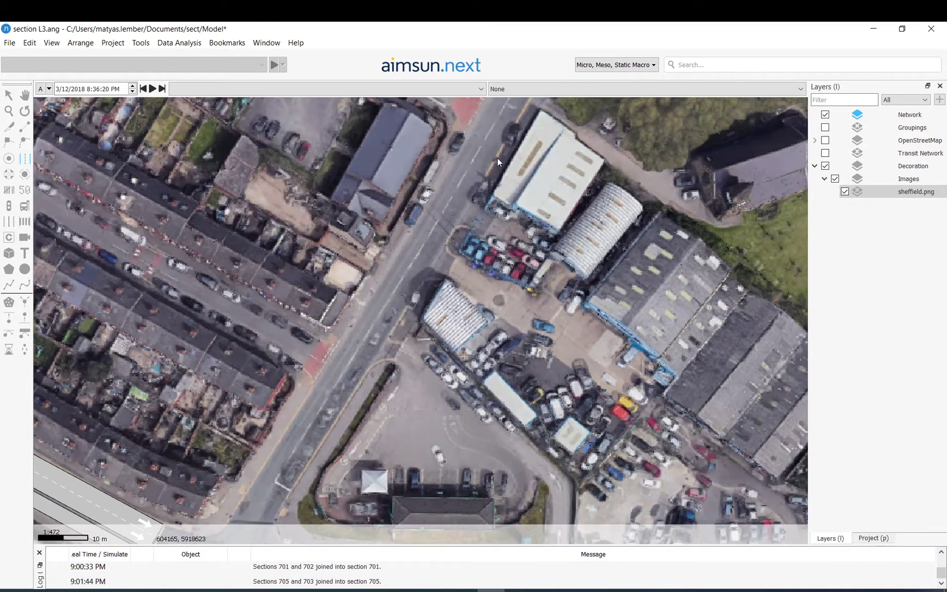
{"action": "left_click", "coordinate": [510, 110]}
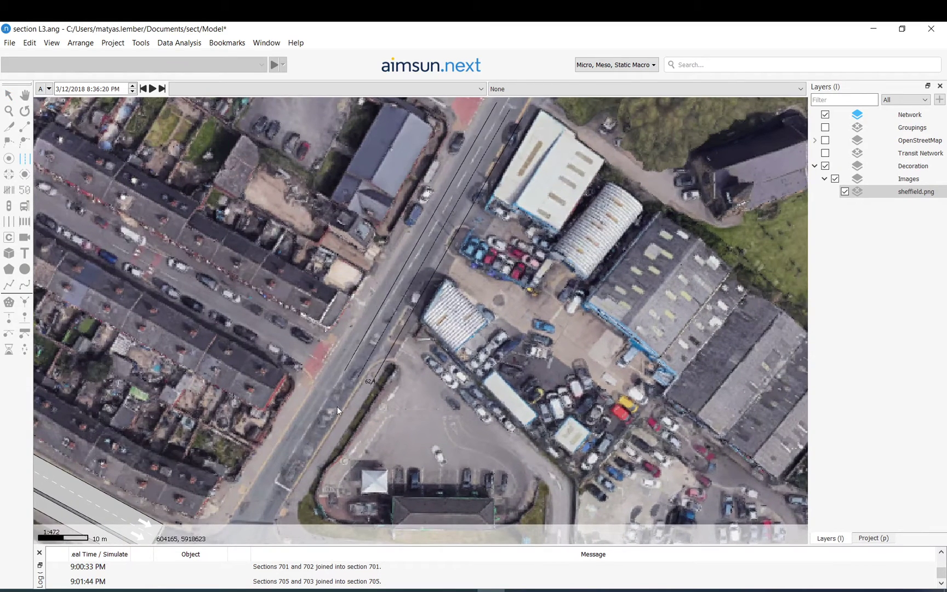
{"action": "left_click", "coordinate": [283, 480]}
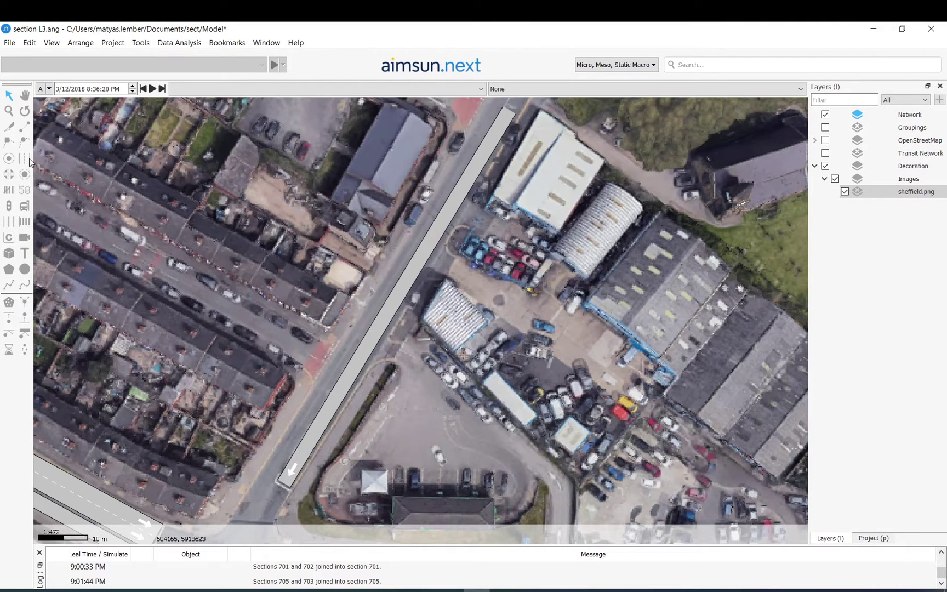
{"action": "left_click", "coordinate": [266, 474]}
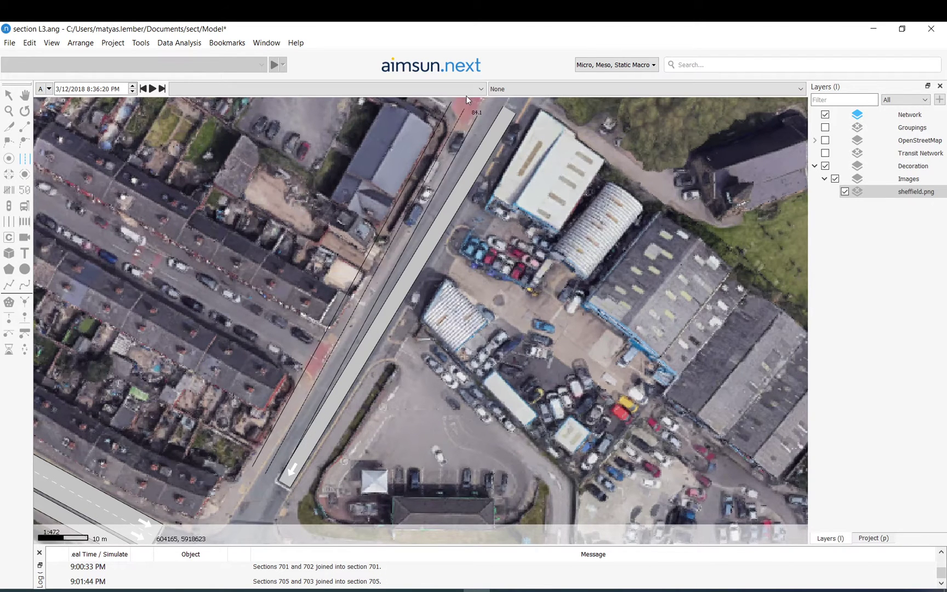
{"action": "left_click", "coordinate": [496, 104]}
Cut the eastern road's eastbound section near the car yard entrance and pull the eastern part's start away from the cut.
{"action": "left_click_drag", "start_coordinate": [333, 441], "coordinate": [360, 348]}
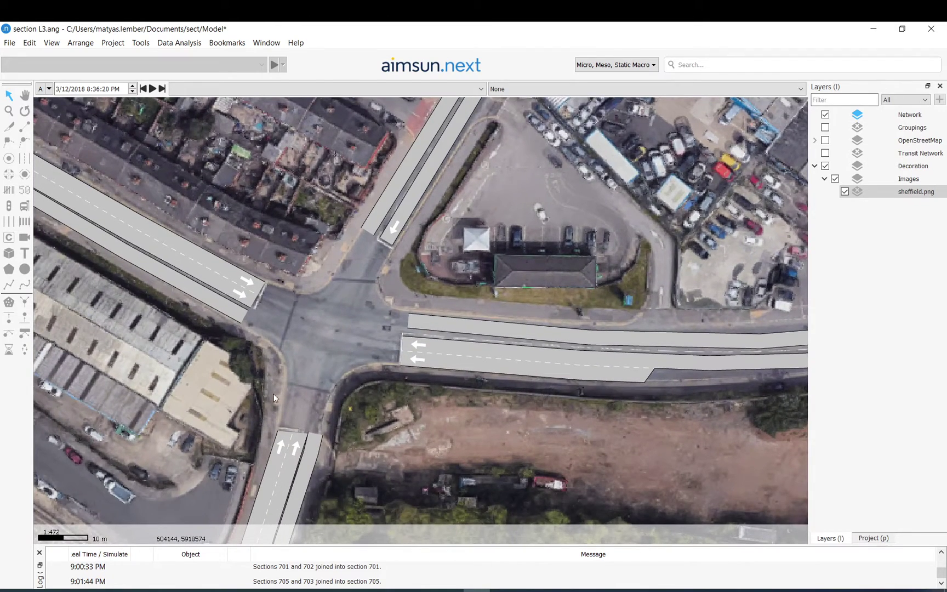
{"action": "left_click_drag", "start_coordinate": [473, 313], "coordinate": [234, 298]}
{"action": "left_click", "coordinate": [425, 337]}
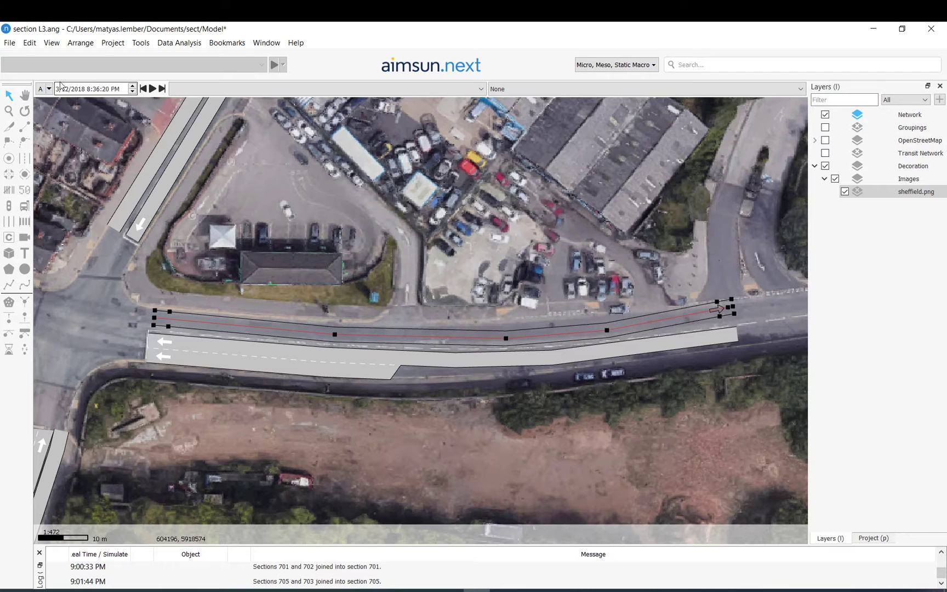
{"action": "left_click", "coordinate": [9, 127]}
{"action": "left_click", "coordinate": [435, 337]}
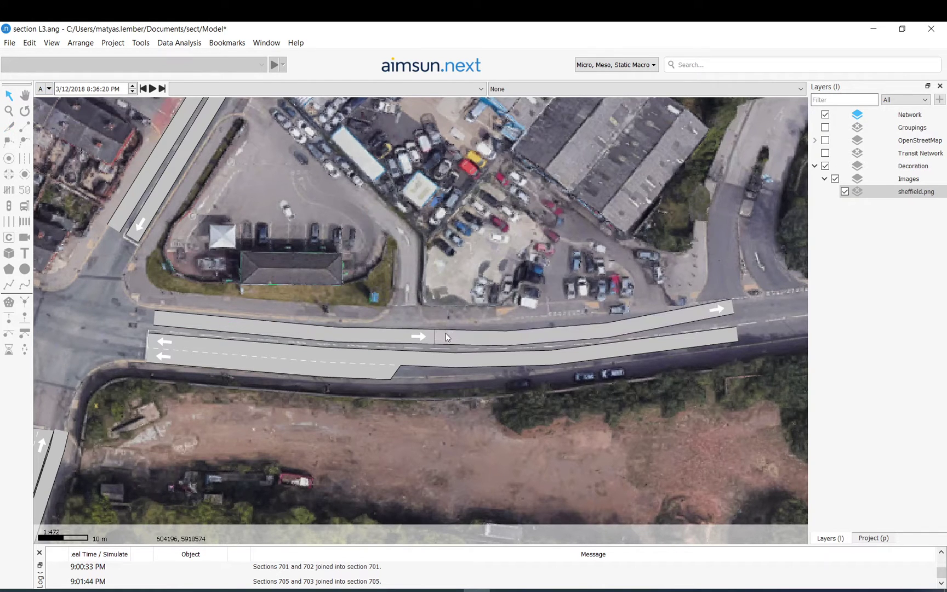
{"action": "left_click", "coordinate": [437, 338]}
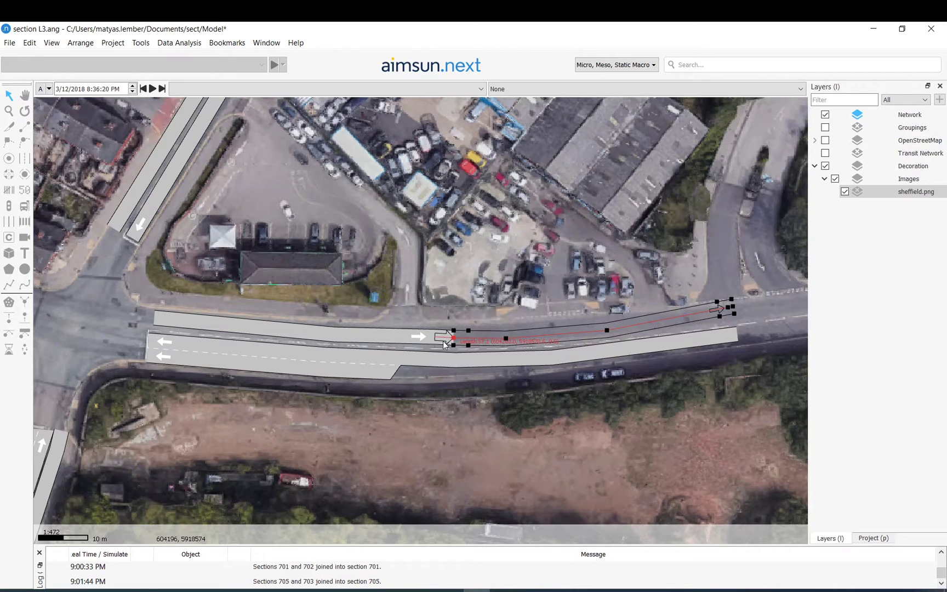
{"action": "left_click", "coordinate": [443, 340]}
{"action": "scroll", "coordinate": [452, 309], "scroll_direction": "up", "scroll_amount": 3}
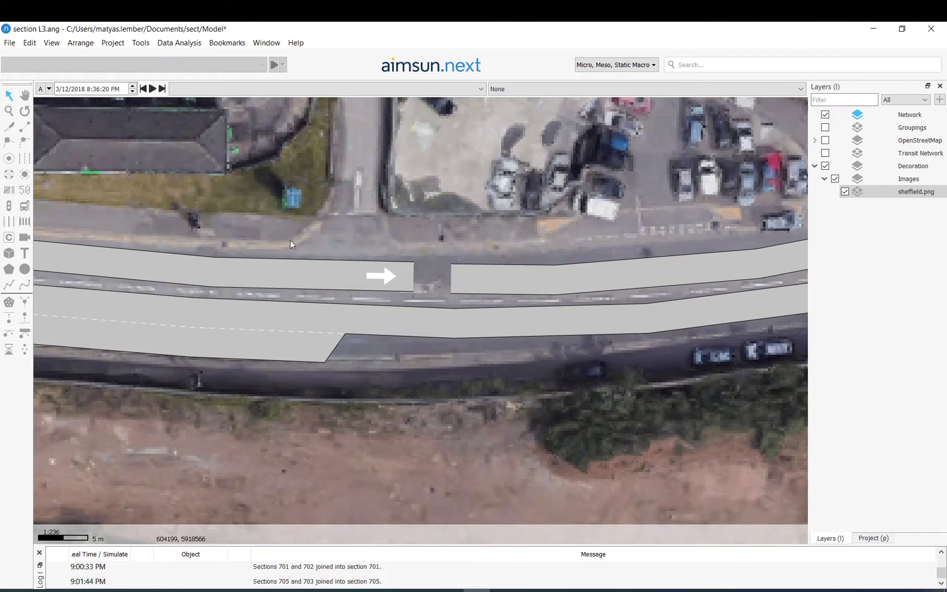
Join the two parts of the cut eastbound section back into one section.
{"action": "left_click", "coordinate": [354, 282]}
{"action": "left_click", "coordinate": [523, 281]}
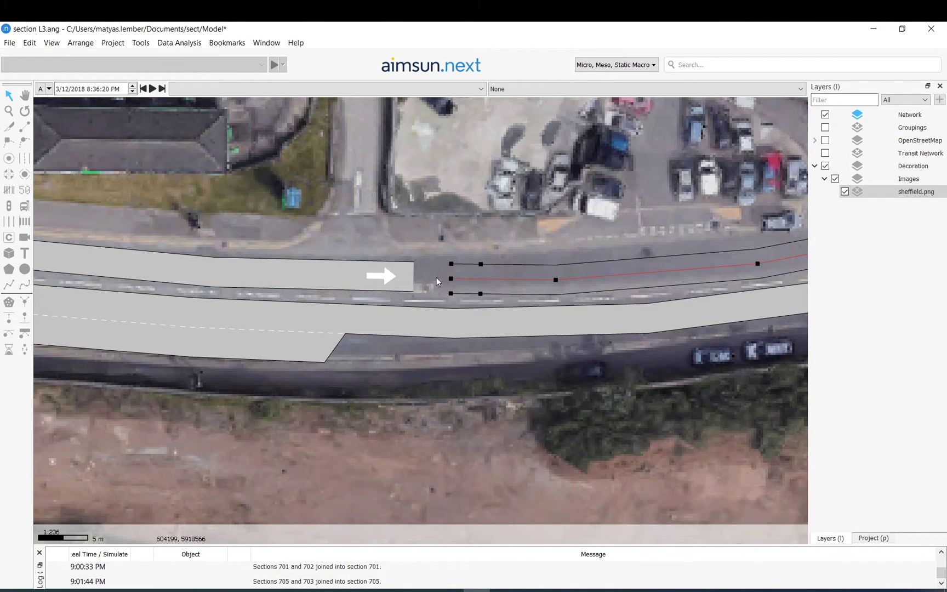
{"action": "left_click", "coordinate": [340, 278], "text": "ctrl"}
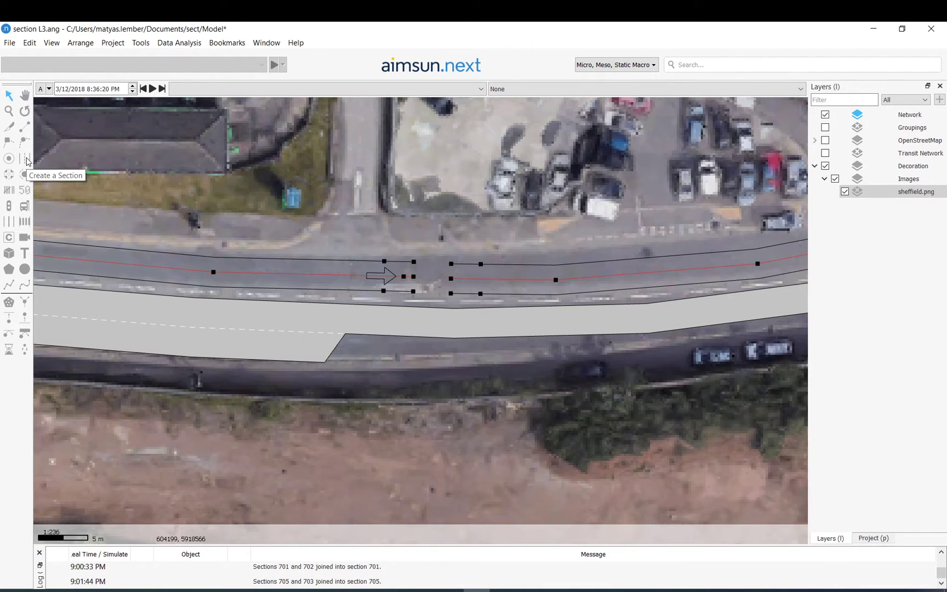
{"action": "right_click", "coordinate": [397, 269]}
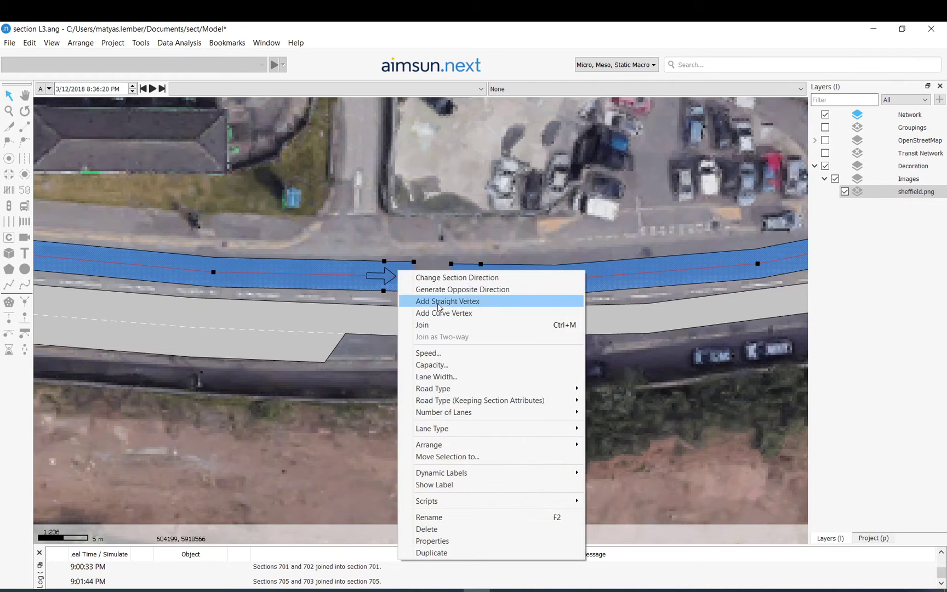
{"action": "left_click", "coordinate": [438, 324]}
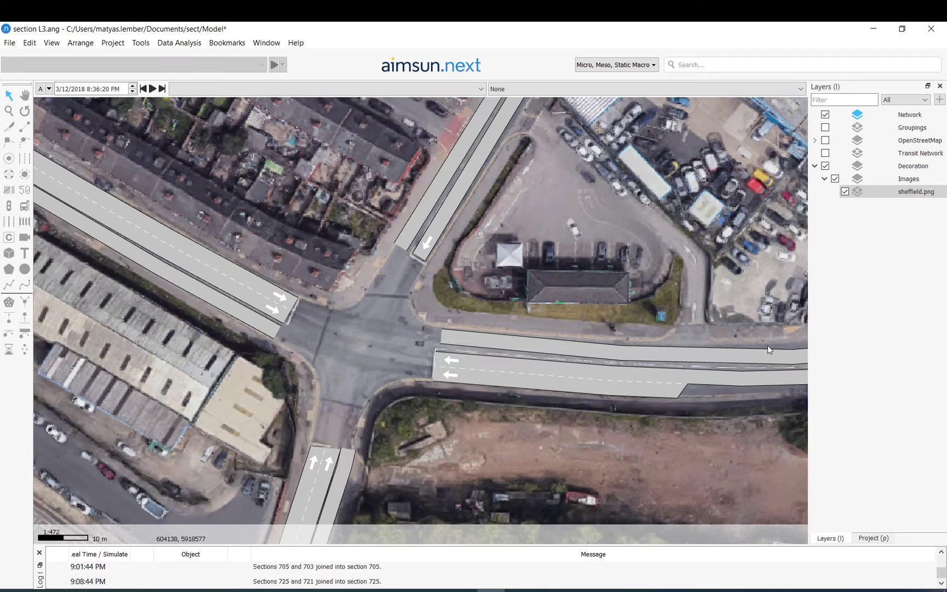
{"action": "left_click", "coordinate": [755, 357]}
{"action": "left_click_drag", "start_coordinate": [764, 335], "coordinate": [564, 336]}
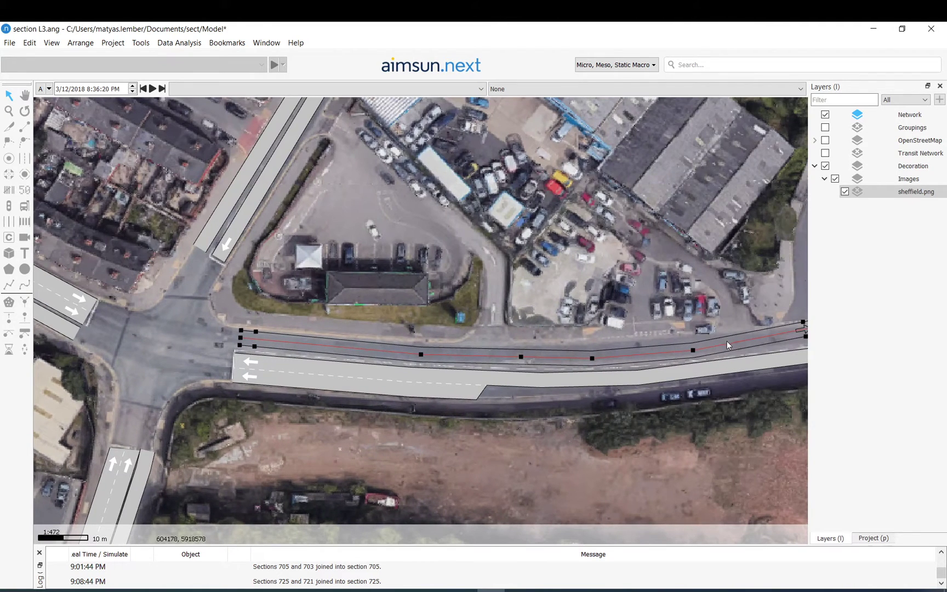
{"action": "left_click", "coordinate": [343, 307]}
Create a through turn from the western road's eastbound section to the eastern road's eastbound section.
{"action": "left_click_drag", "start_coordinate": [253, 305], "coordinate": [473, 316]}
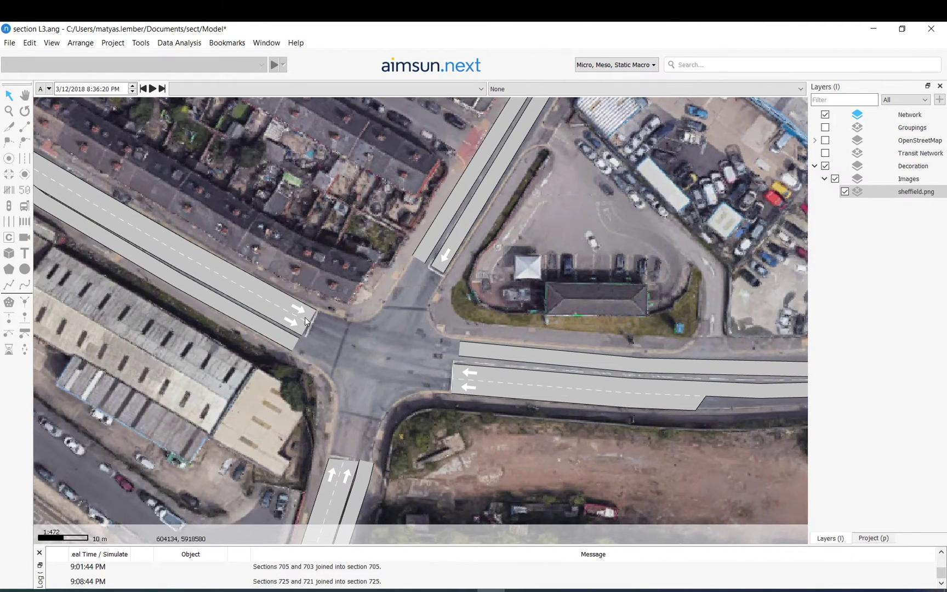
{"action": "left_click", "coordinate": [24, 130]}
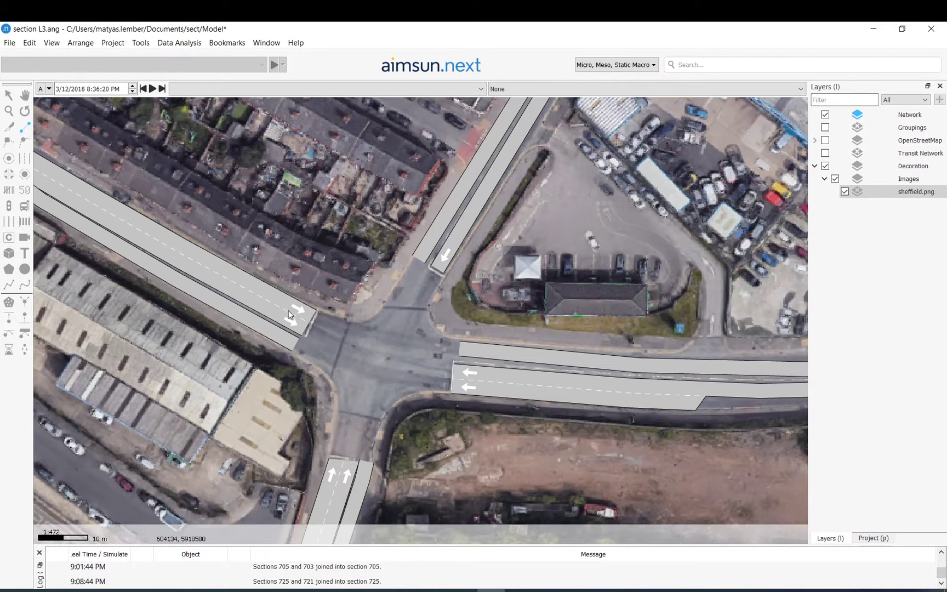
{"action": "left_click_drag", "start_coordinate": [284, 309], "coordinate": [476, 353]}
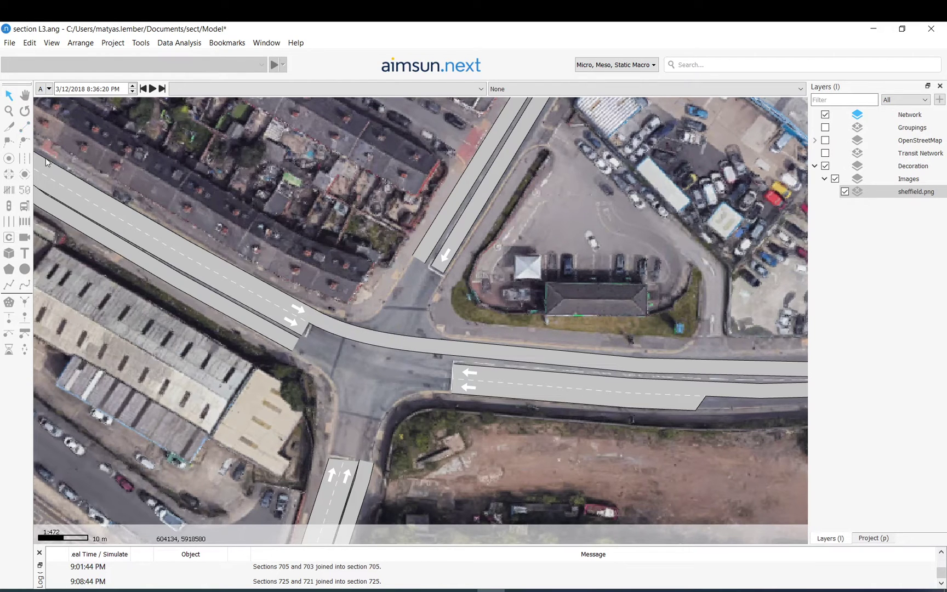
{"action": "left_click", "coordinate": [25, 130]}
{"action": "left_click", "coordinate": [367, 471]}
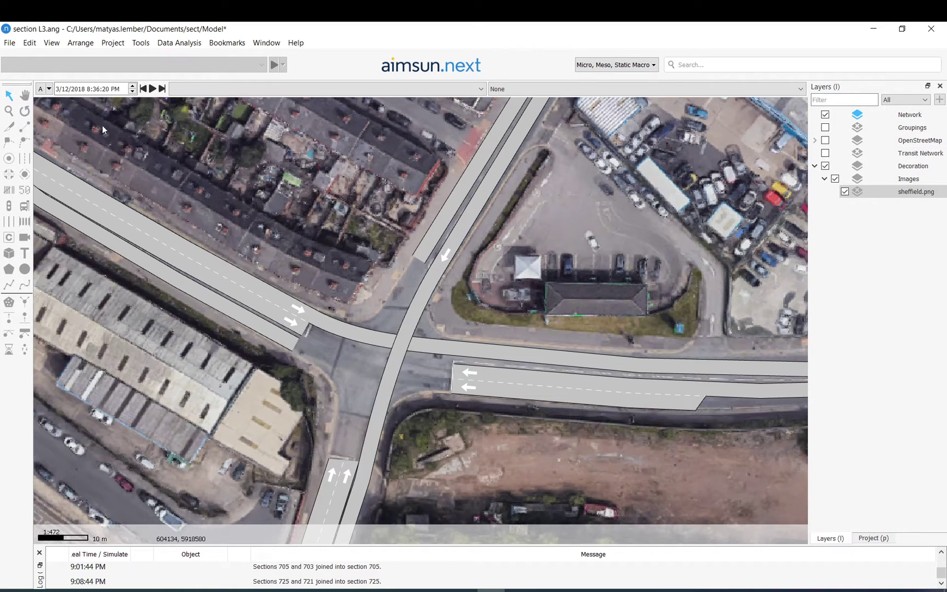
{"action": "left_click", "coordinate": [25, 127]}
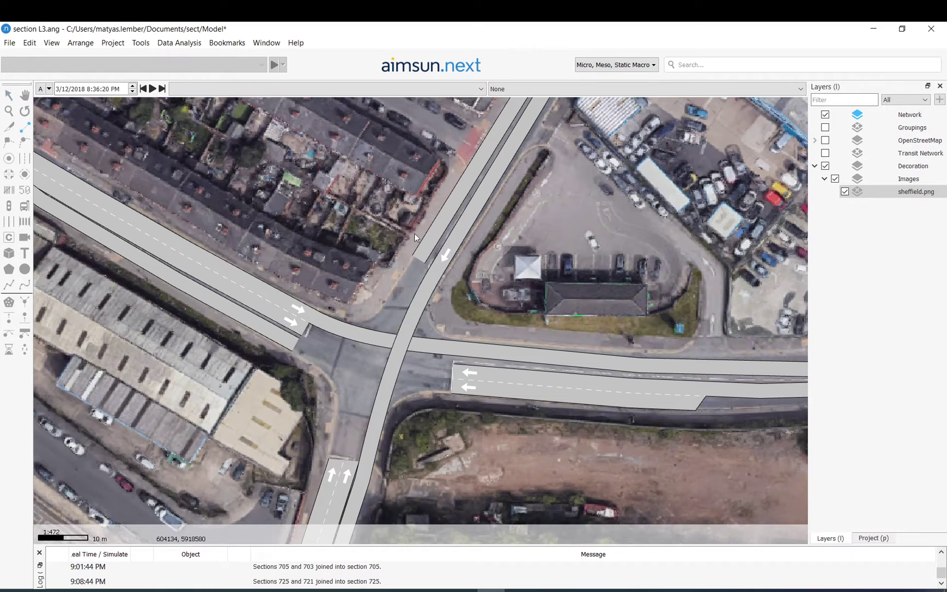
{"action": "left_click", "coordinate": [459, 340]}
{"action": "left_click", "coordinate": [545, 324]}
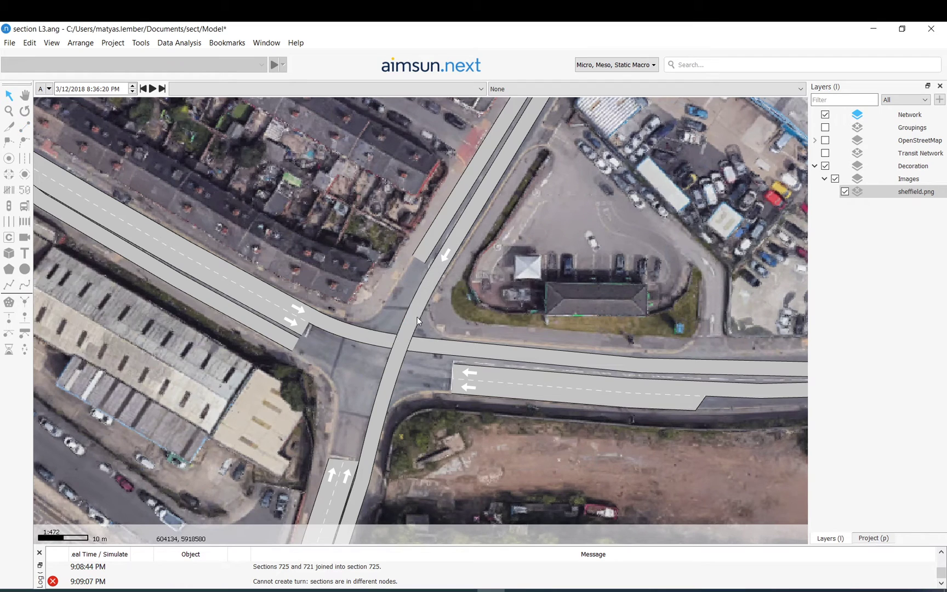
{"action": "left_click", "coordinate": [417, 317]}
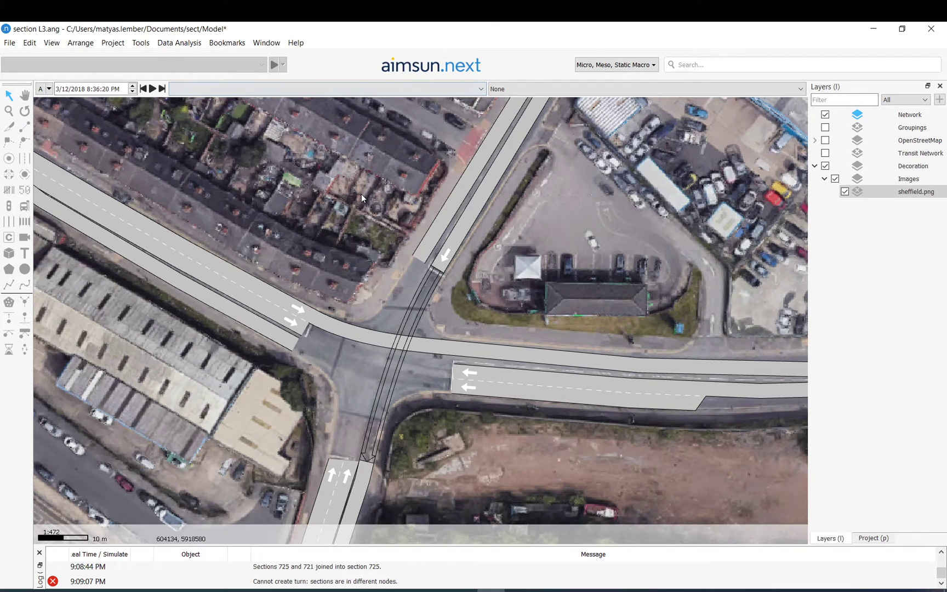
{"action": "key", "text": "Delete"}
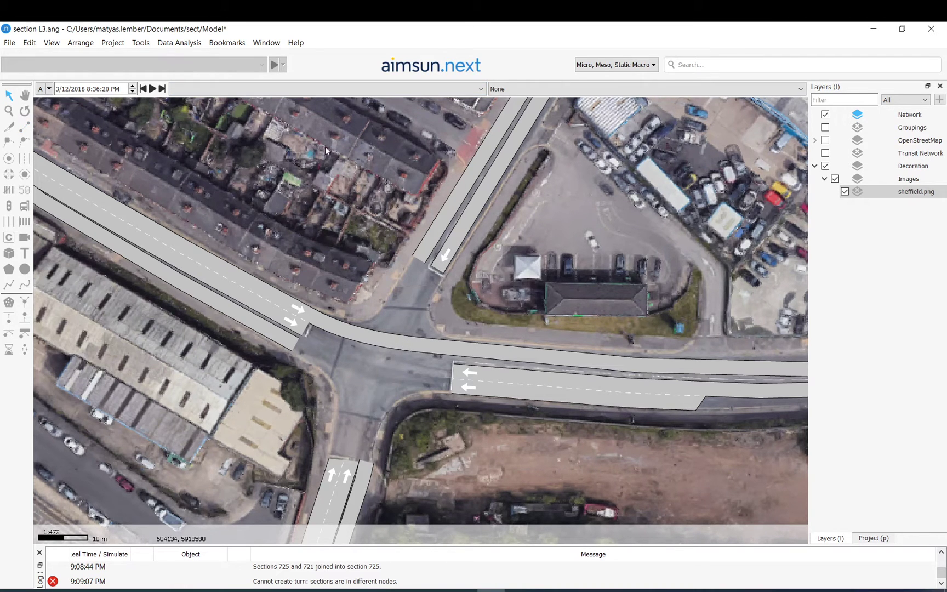
Connect the northern road's southbound section to the eastern road's eastbound exit and to the southern road's southbound exit.
{"action": "left_click", "coordinate": [22, 131]}
{"action": "left_click", "coordinate": [439, 265]}
{"action": "left_click", "coordinate": [475, 355]}
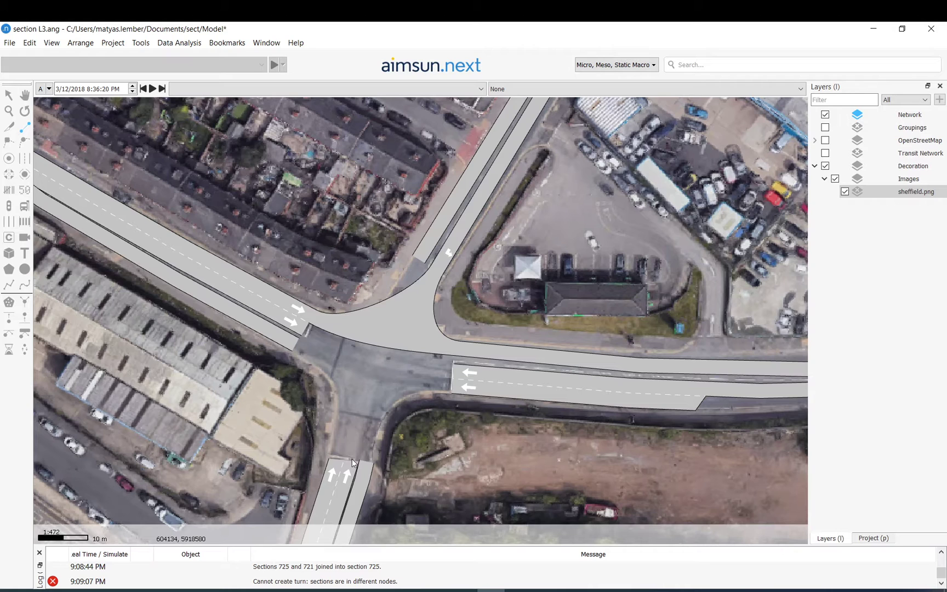
{"action": "left_click_drag", "start_coordinate": [433, 292], "coordinate": [371, 459]}
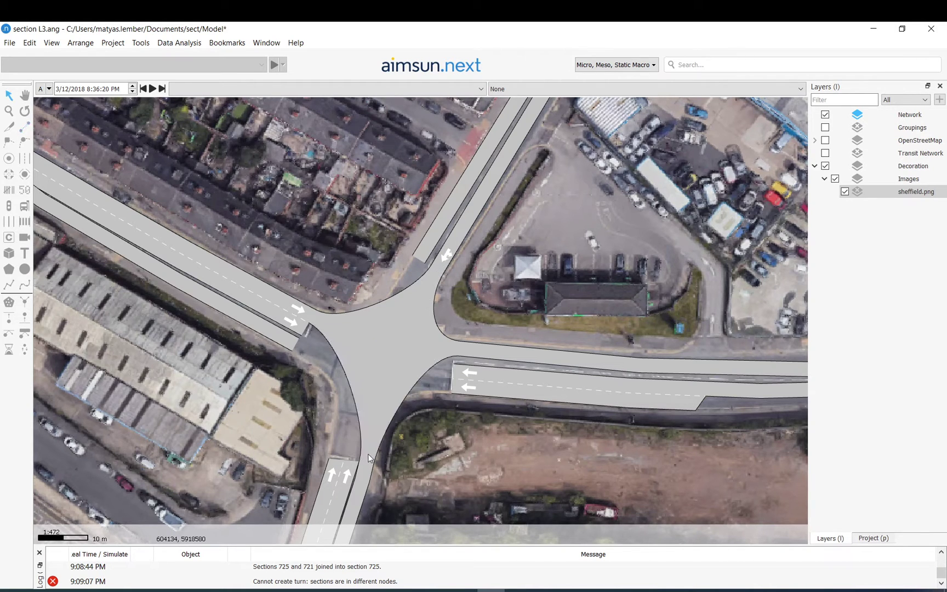
{"action": "left_click", "coordinate": [25, 127]}
{"action": "left_click_drag", "start_coordinate": [332, 445], "coordinate": [291, 345]}
{"action": "left_click", "coordinate": [24, 127]}
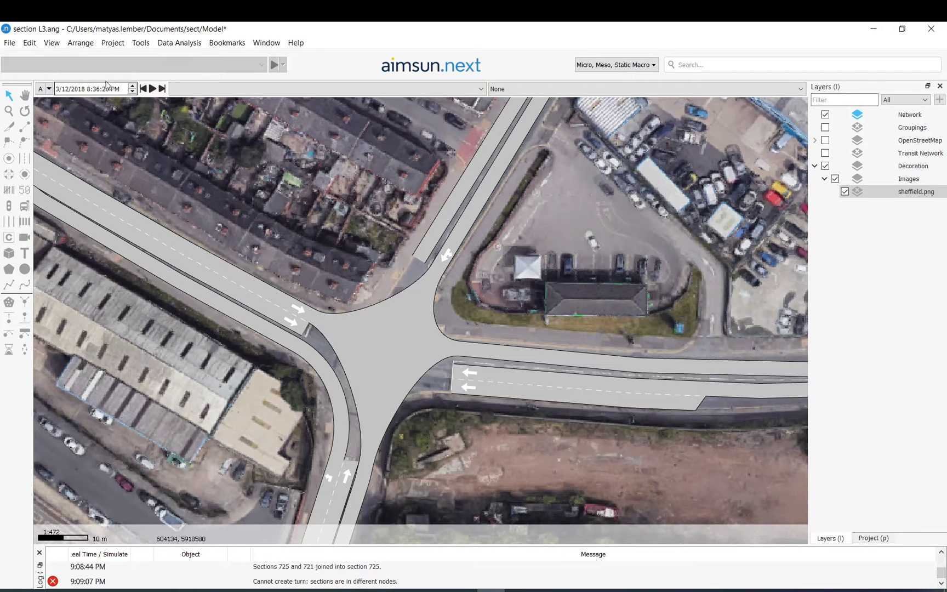
{"action": "left_click", "coordinate": [29, 43]}
{"action": "left_click", "coordinate": [34, 57]}
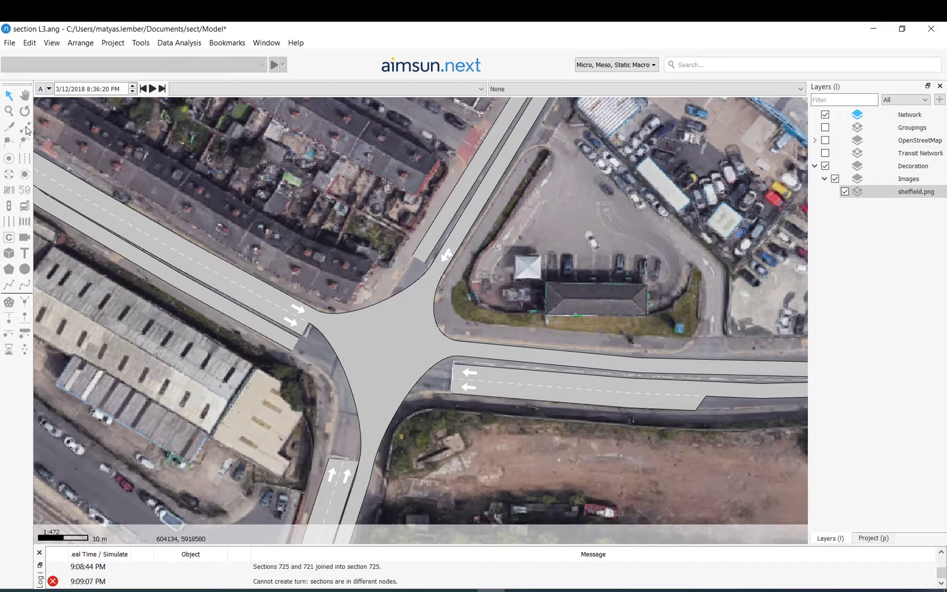
Connect the southern road's northbound section to the eastern road's eastbound exit and to the western road's westbound exit.
{"action": "left_click", "coordinate": [340, 469]}
{"action": "double_click", "coordinate": [459, 350]}
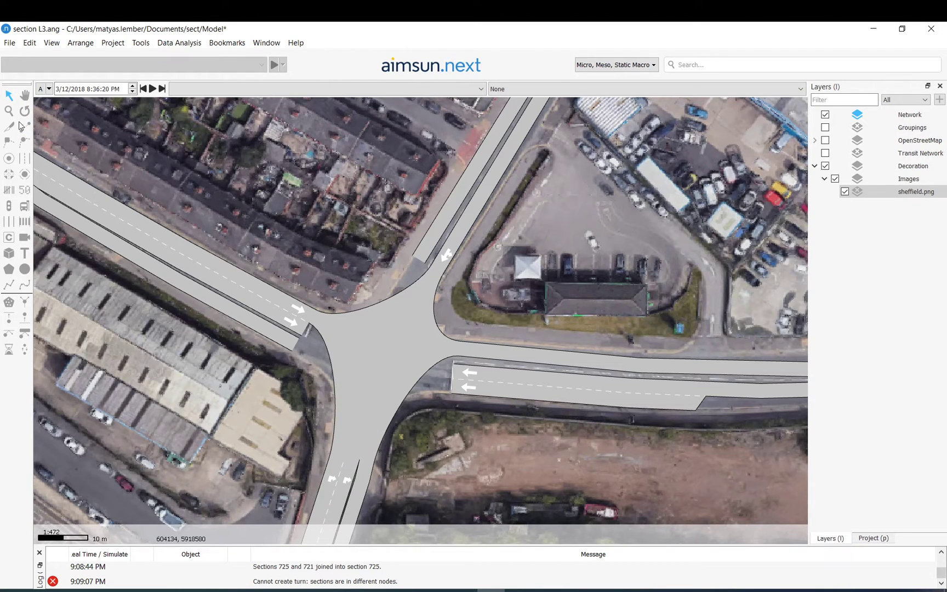
{"action": "left_click", "coordinate": [341, 471]}
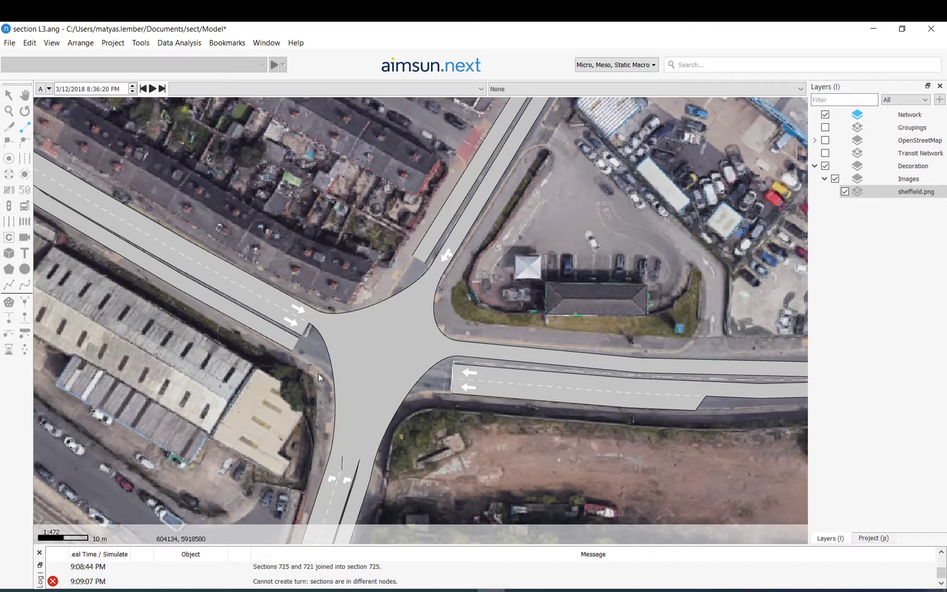
{"action": "left_click", "coordinate": [288, 336]}
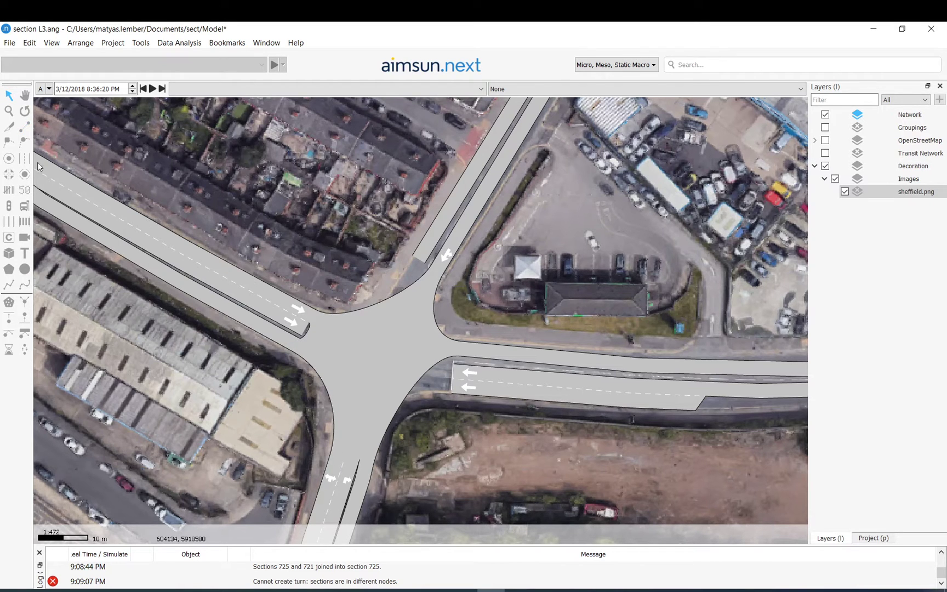
Create a through turn from the eastern road's westbound section to the western road's westbound exit.
{"action": "left_click", "coordinate": [24, 127]}
{"action": "left_click", "coordinate": [475, 380]}
{"action": "double_click", "coordinate": [280, 341]}
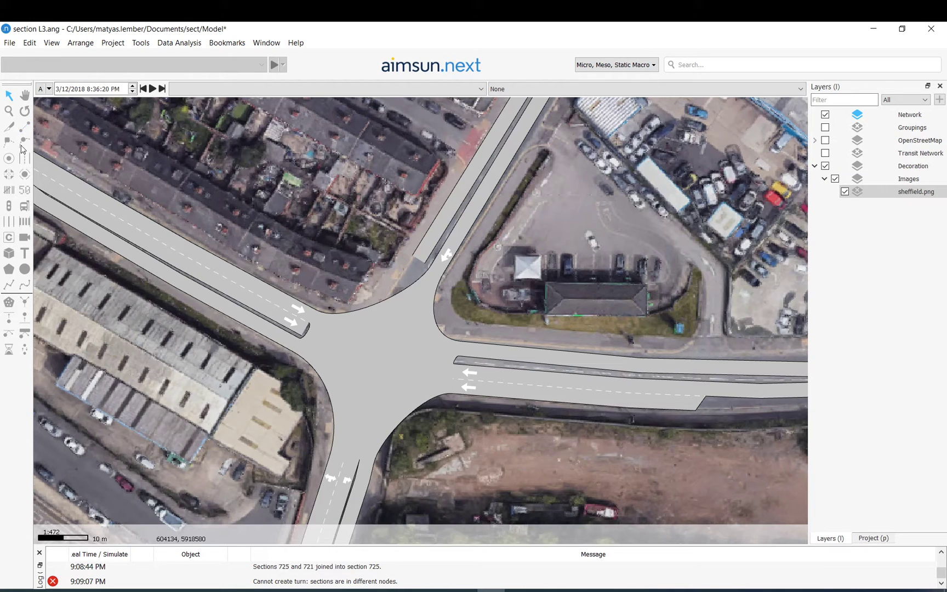
Create a through turn from the southern road's northbound section to the northern road's northbound exit.
{"action": "left_click", "coordinate": [24, 127]}
{"action": "left_click", "coordinate": [415, 253]}
{"action": "left_click", "coordinate": [25, 127]}
{"action": "left_click", "coordinate": [333, 467]}
{"action": "double_click", "coordinate": [420, 249]}
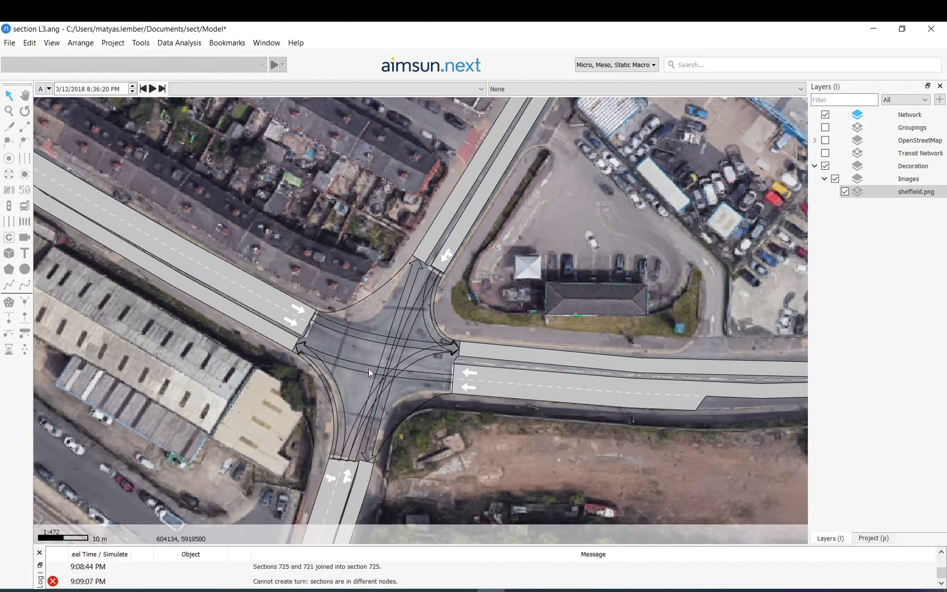
Examine the path of the through turn from the western road to the eastern road inside the junction node.
{"action": "left_click_drag", "start_coordinate": [379, 336], "coordinate": [300, 304]}
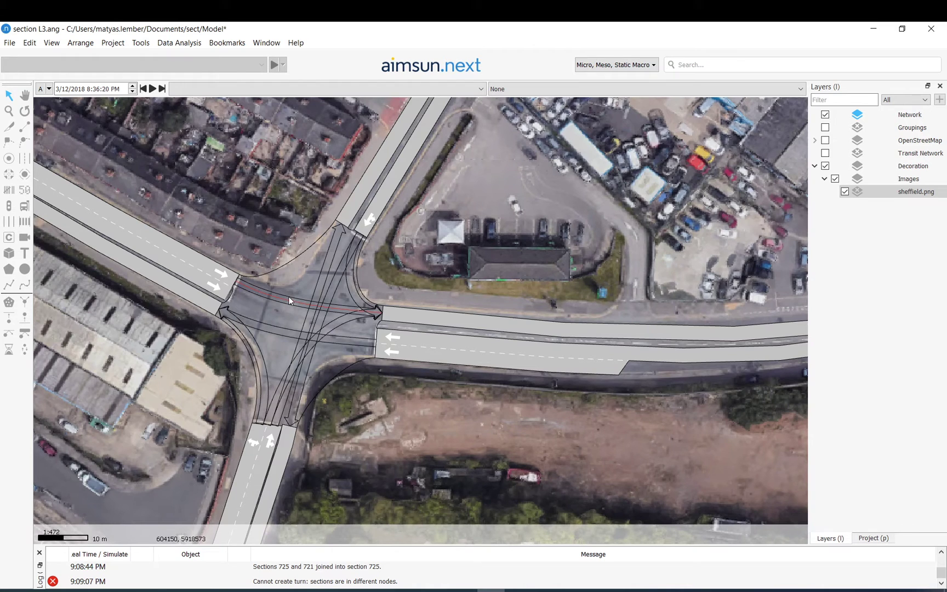
{"action": "scroll", "coordinate": [290, 326], "scroll_direction": "up", "scroll_amount": 2}
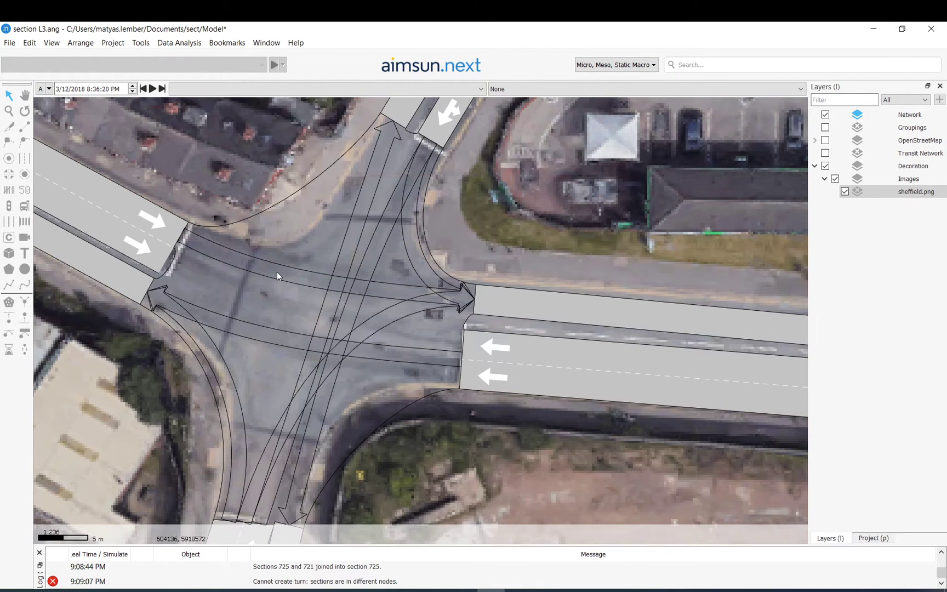
{"action": "left_click_drag", "start_coordinate": [295, 243], "coordinate": [285, 248]}
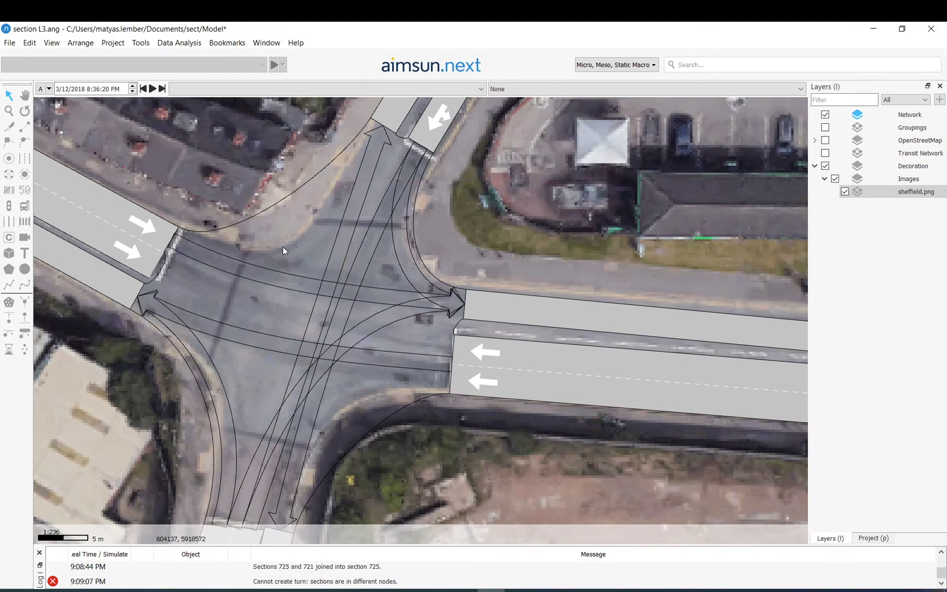
{"action": "left_click", "coordinate": [9, 178]}
{"action": "left_click", "coordinate": [256, 276]}
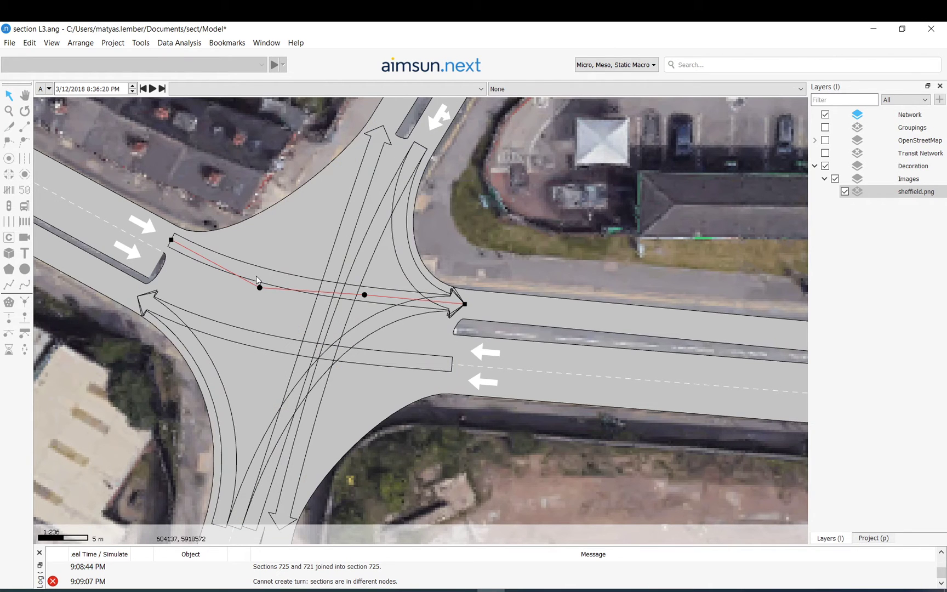
{"action": "scroll", "coordinate": [358, 268], "scroll_direction": "down", "scroll_amount": 3}
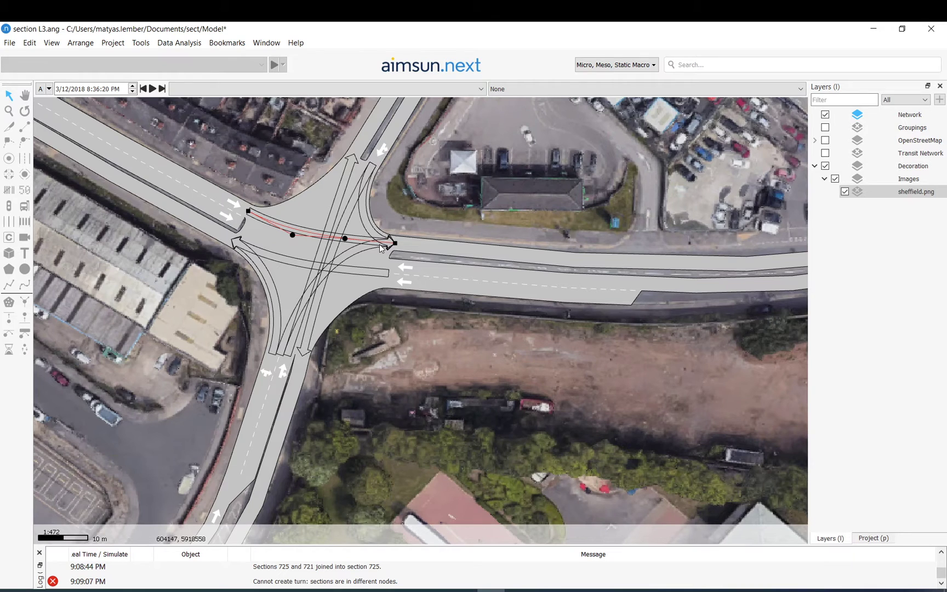
Delete the junction node together with all its turns.
{"action": "left_click", "coordinate": [279, 201]}
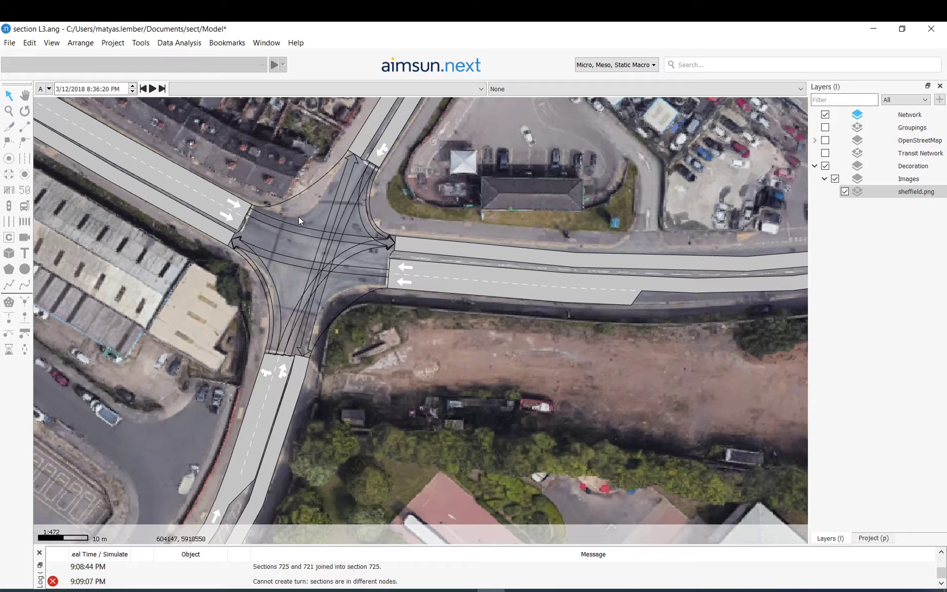
{"action": "left_click", "coordinate": [278, 146]}
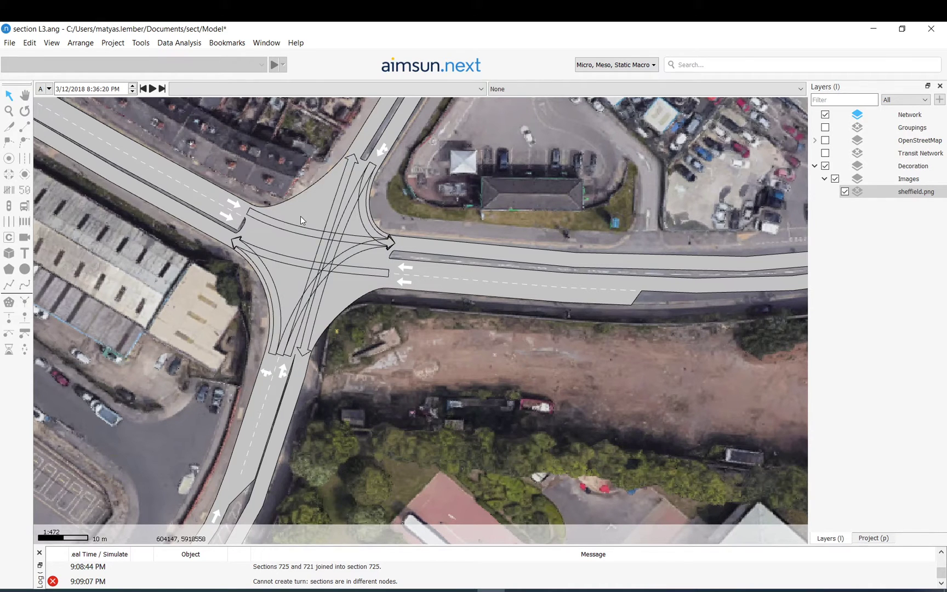
{"action": "left_click", "coordinate": [301, 198]}
{"action": "key", "text": "Delete"}
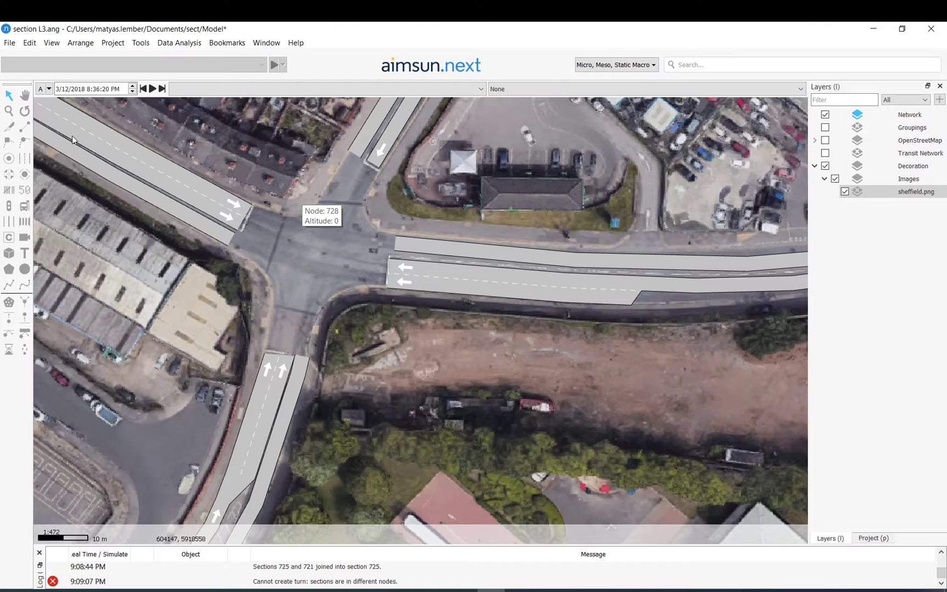
{"action": "left_click", "coordinate": [10, 176]}
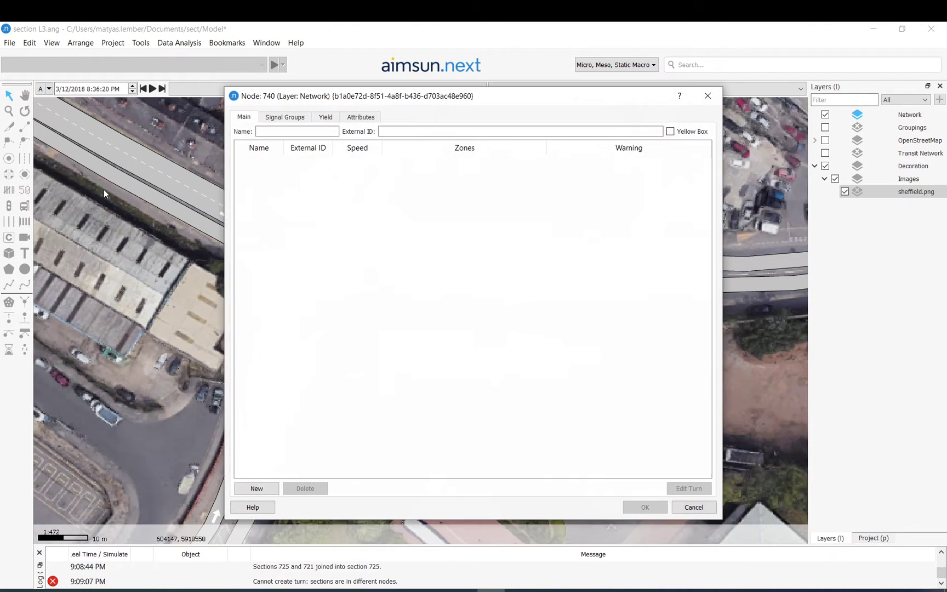
{"action": "left_click_drag", "start_coordinate": [344, 103], "coordinate": [539, 120]}
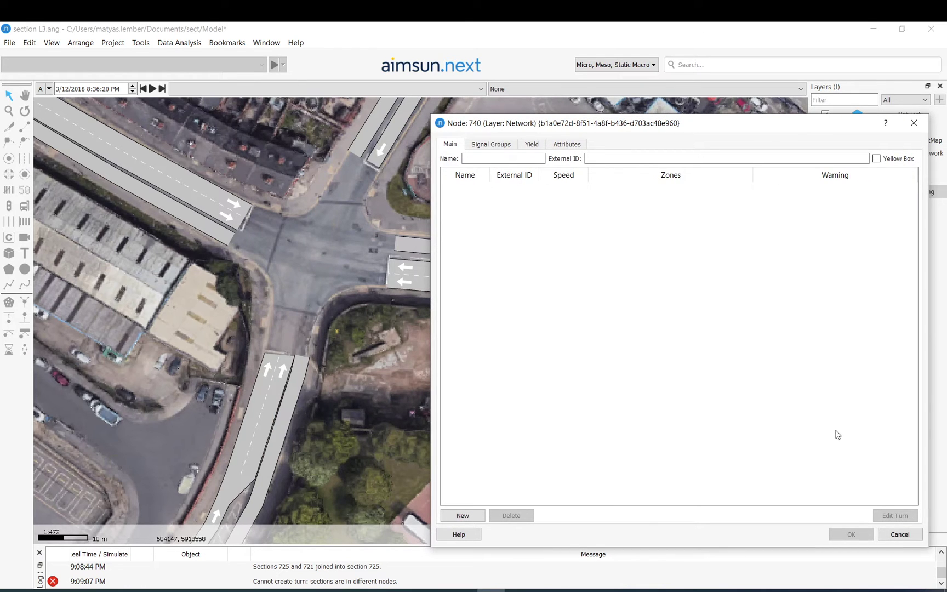
{"action": "left_click", "coordinate": [900, 535]}
Generate a node with turns from all road sections meeting at the junction, and remove it again.
{"action": "left_click", "coordinate": [230, 219]}
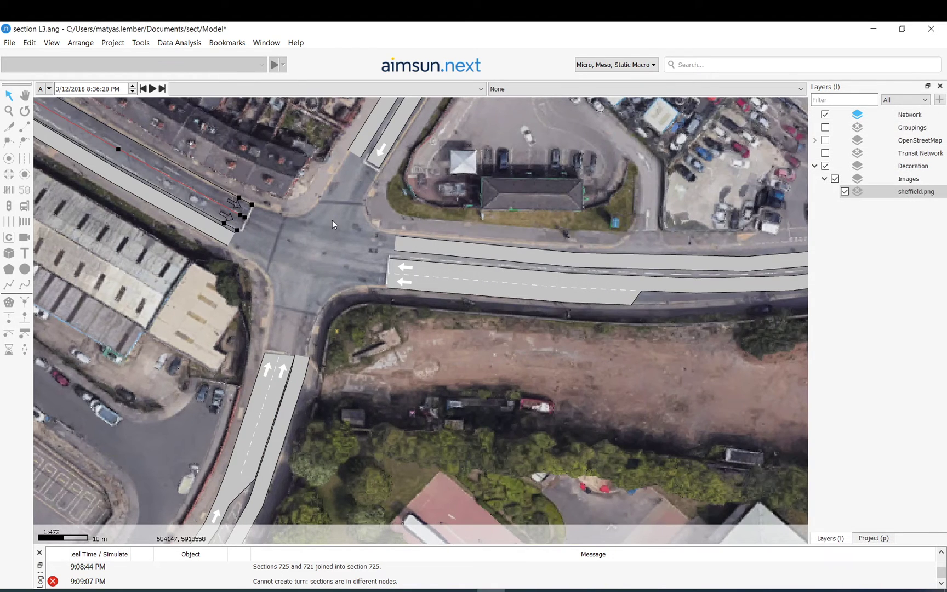
{"action": "left_click", "coordinate": [361, 162], "text": "ctrl"}
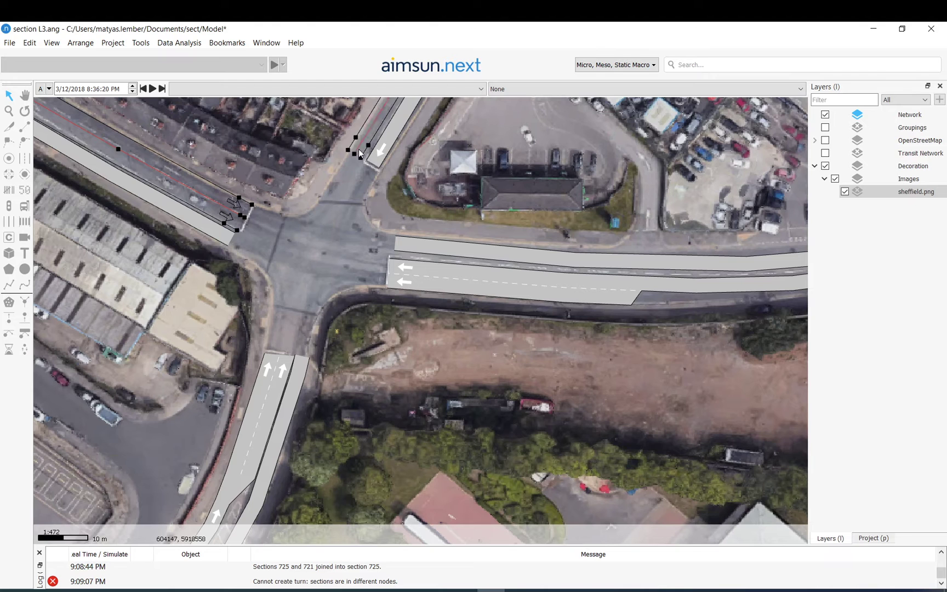
{"action": "left_click", "coordinate": [405, 247], "text": "ctrl"}
{"action": "left_click", "coordinate": [281, 369], "text": "ctrl"}
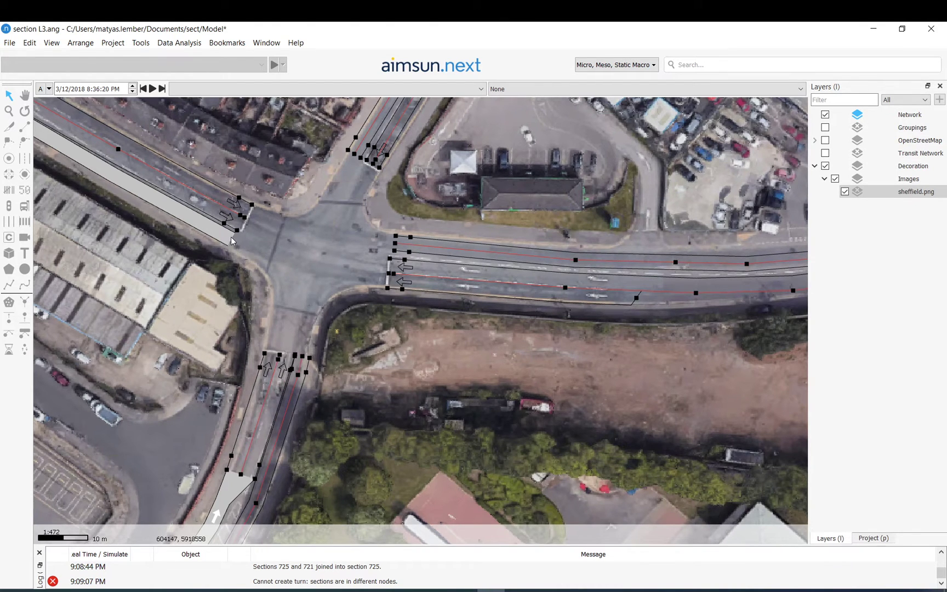
{"action": "left_click", "coordinate": [7, 178]}
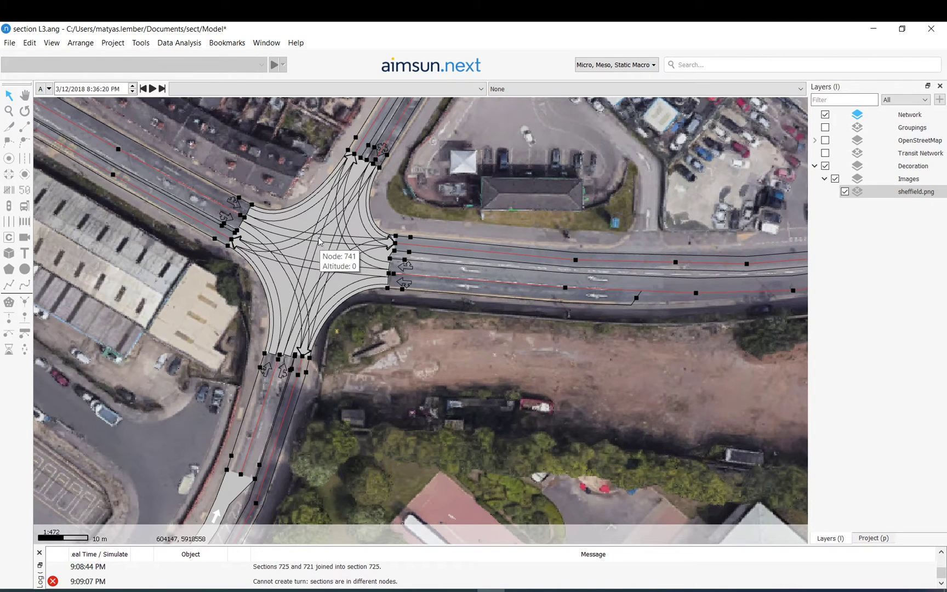
{"action": "left_click", "coordinate": [302, 223]}
{"action": "key", "text": "ctrl+z"}
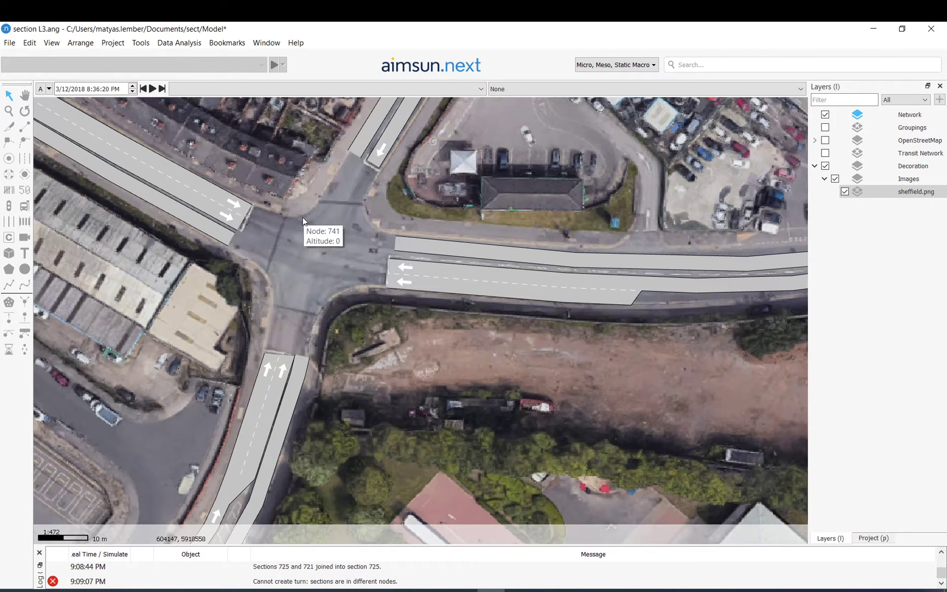
Create an empty node and add a turn from the western road's inner eastbound lane to the eastern road's eastbound exit.
{"action": "left_click", "coordinate": [7, 176]}
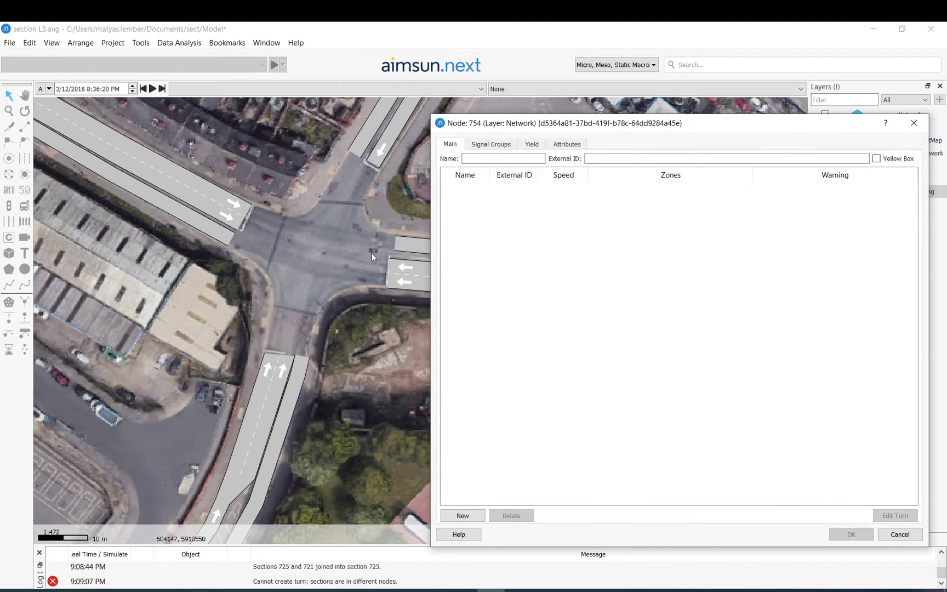
{"action": "left_click", "coordinate": [463, 516]}
{"action": "left_click", "coordinate": [221, 211]}
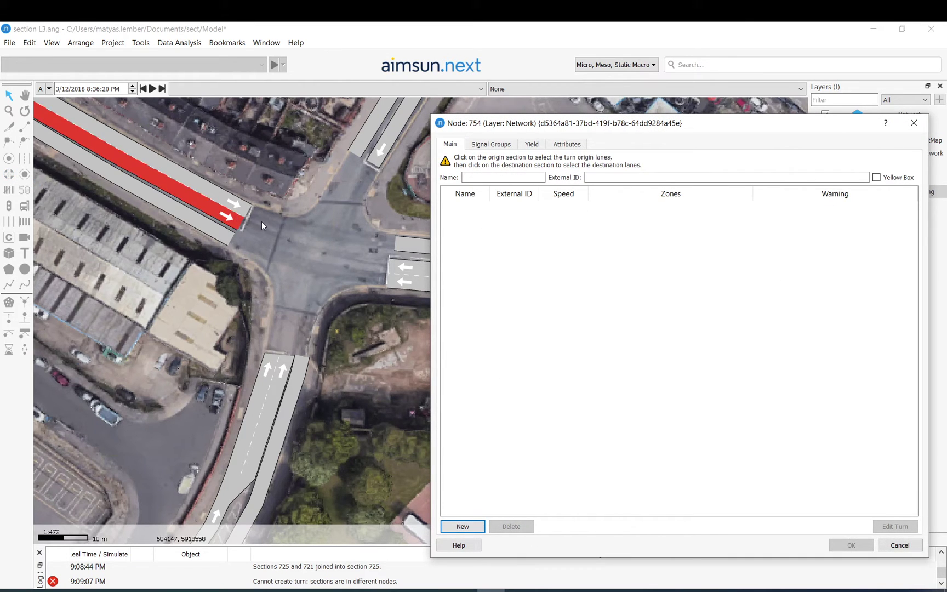
{"action": "left_click", "coordinate": [403, 245]}
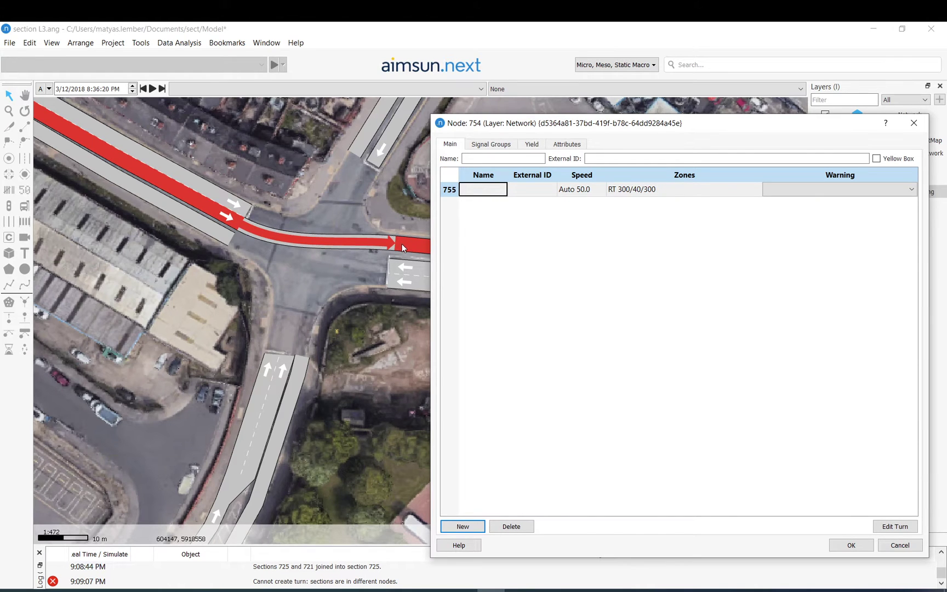
{"action": "left_click_drag", "start_coordinate": [403, 246], "coordinate": [332, 257]}
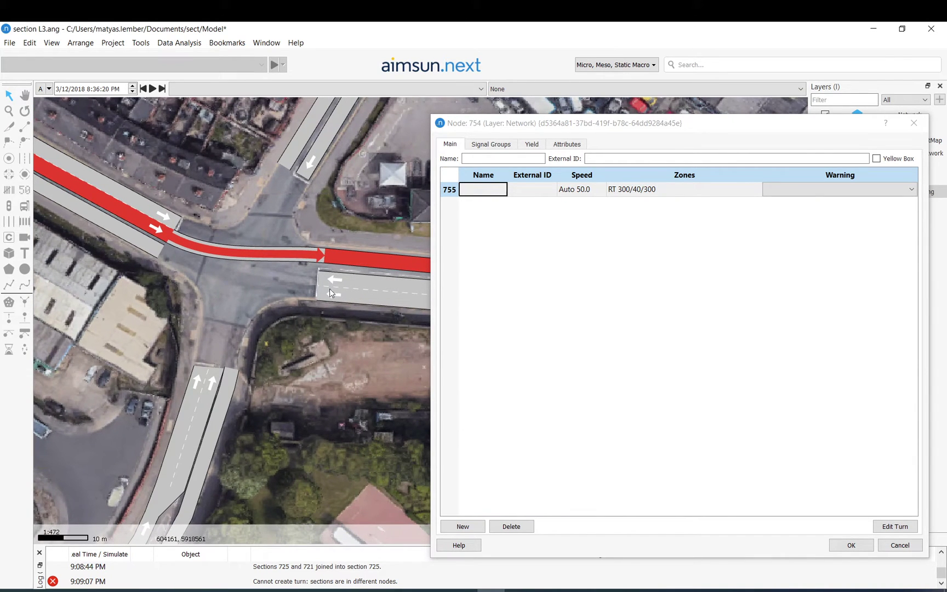
Delete the new turn between the western road and the eastern road's exit from the node.
{"action": "left_click", "coordinate": [232, 375]}
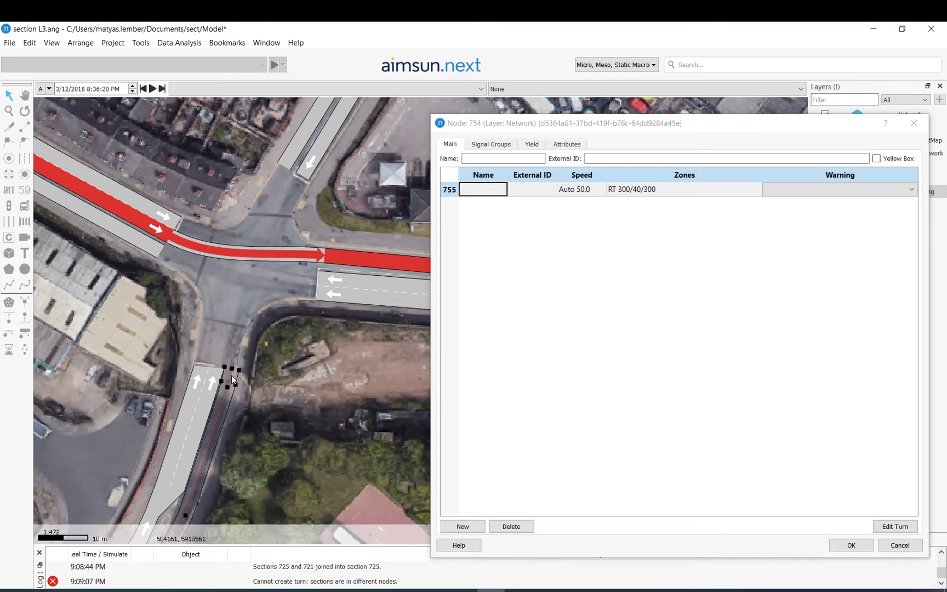
{"action": "left_click", "coordinate": [474, 191]}
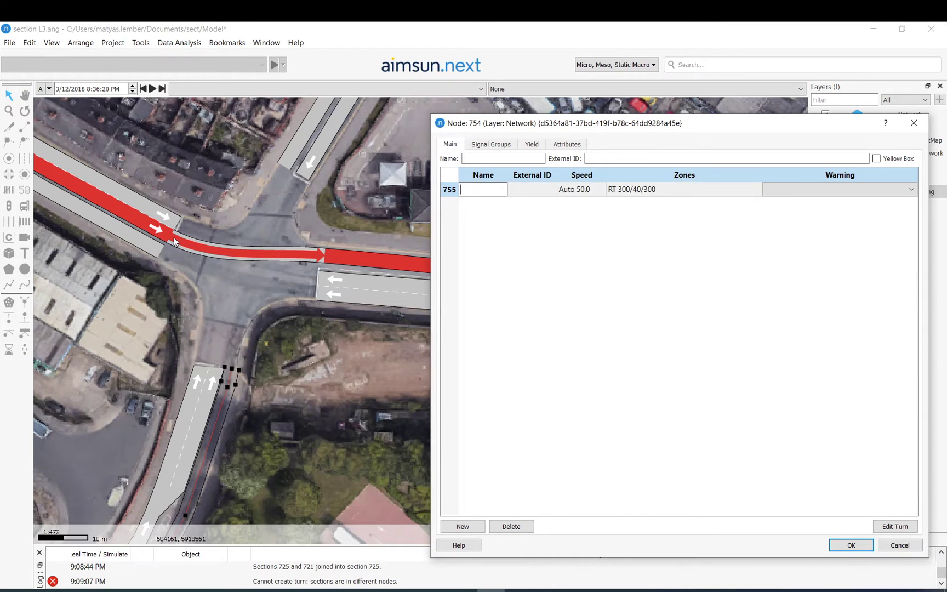
{"action": "left_click", "coordinate": [233, 381]}
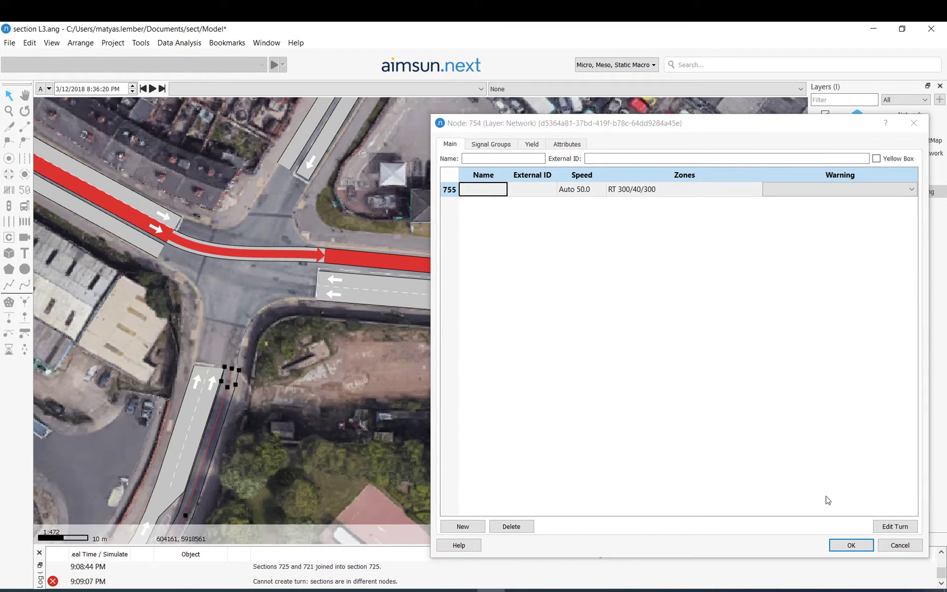
{"action": "left_click", "coordinate": [508, 528]}
{"action": "left_click", "coordinate": [510, 527]}
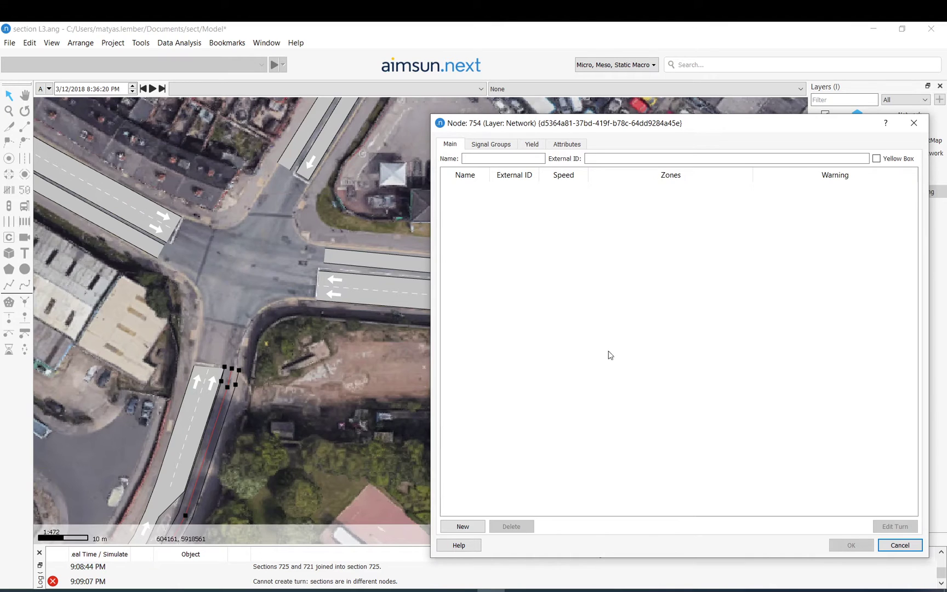
Try a turn from the western road's inner eastbound lane to the southern road's southbound exit, and discard the new node.
{"action": "left_click", "coordinate": [475, 526]}
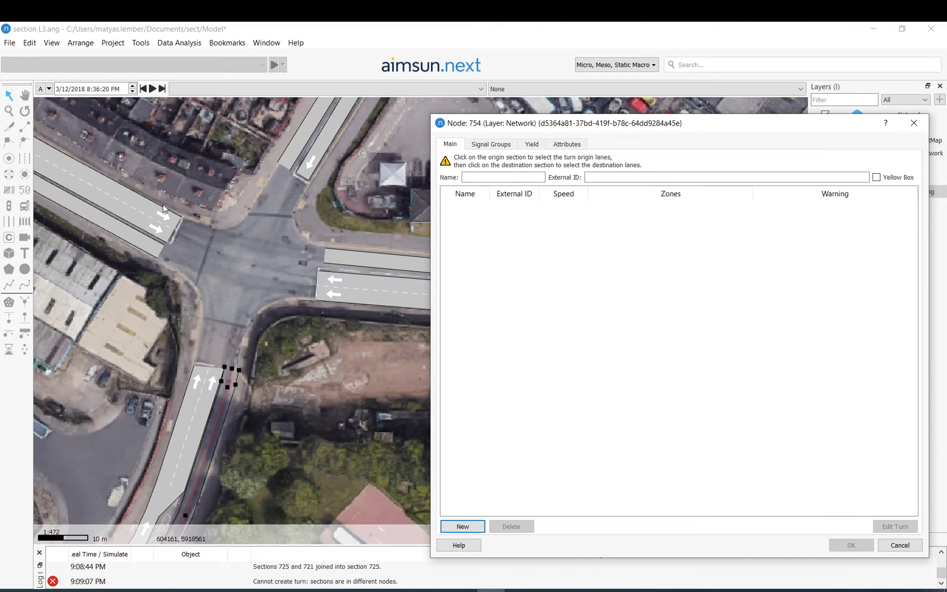
{"action": "left_click", "coordinate": [167, 235]}
{"action": "left_click", "coordinate": [234, 383]}
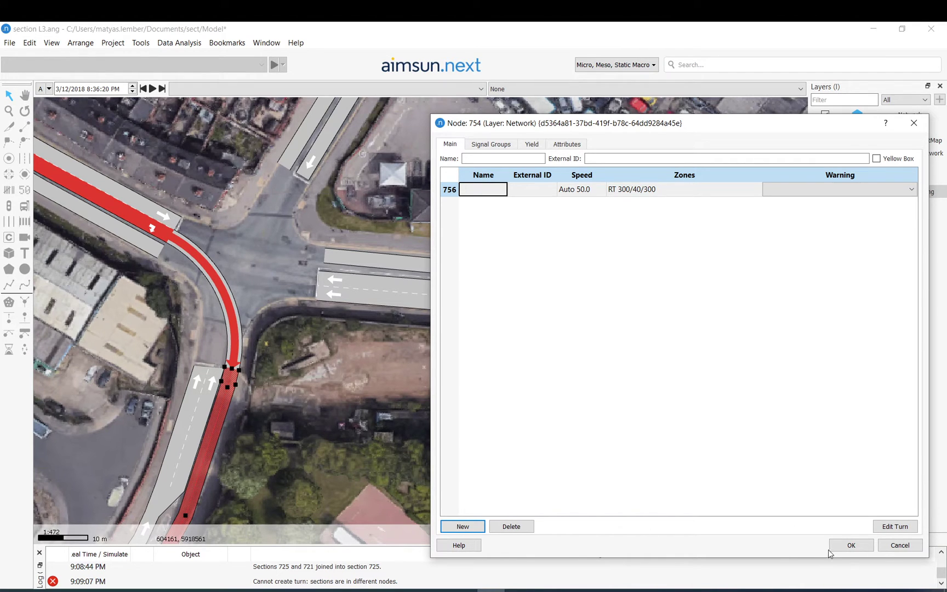
{"action": "left_click", "coordinate": [900, 545]}
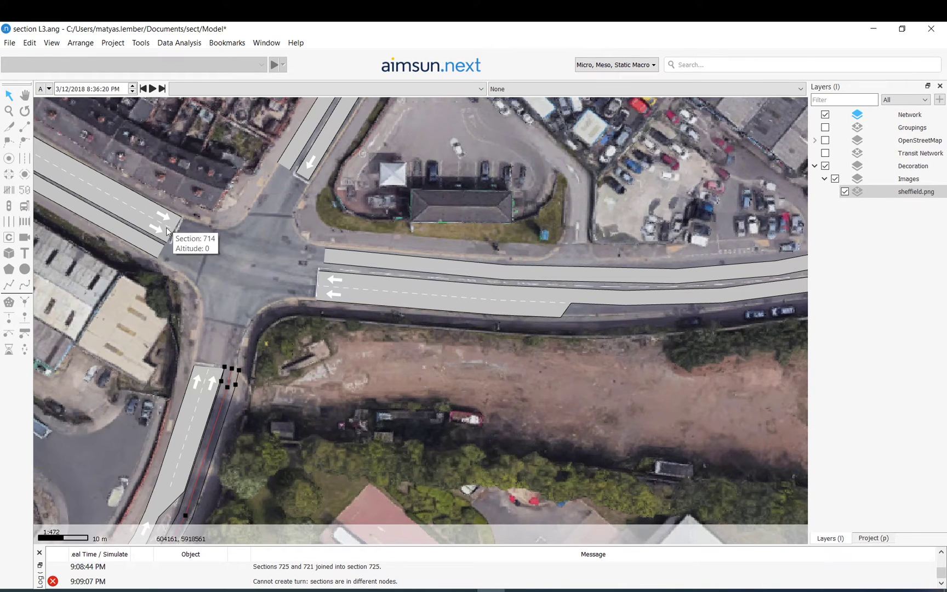
Create a node with all possible turns from the eight incoming and outgoing road sections around the junction.
{"action": "left_click", "coordinate": [158, 234]}
{"action": "left_click", "coordinate": [160, 261], "text": "ctrl"}
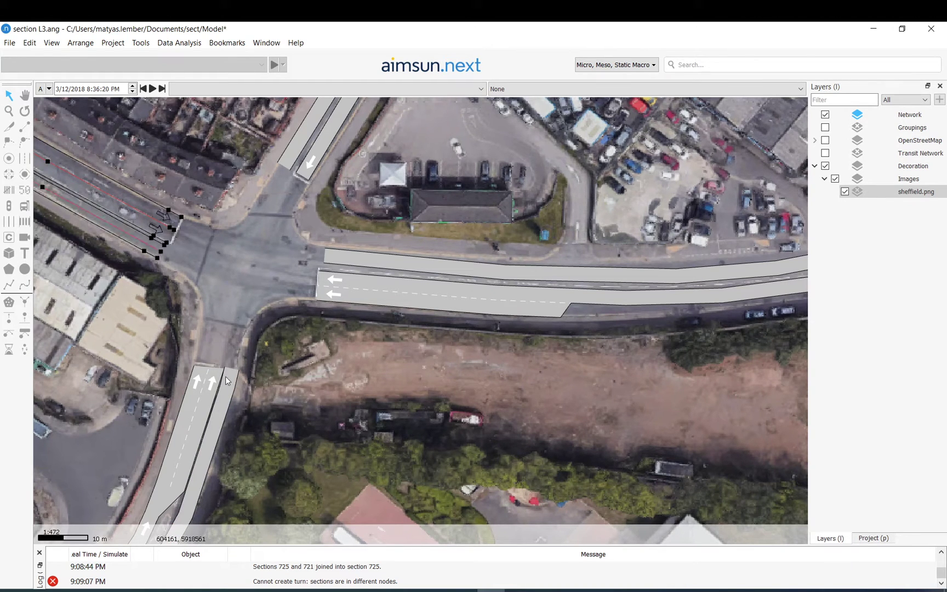
{"action": "left_click", "coordinate": [225, 376], "text": "ctrl"}
{"action": "left_click", "coordinate": [330, 293], "text": "ctrl"}
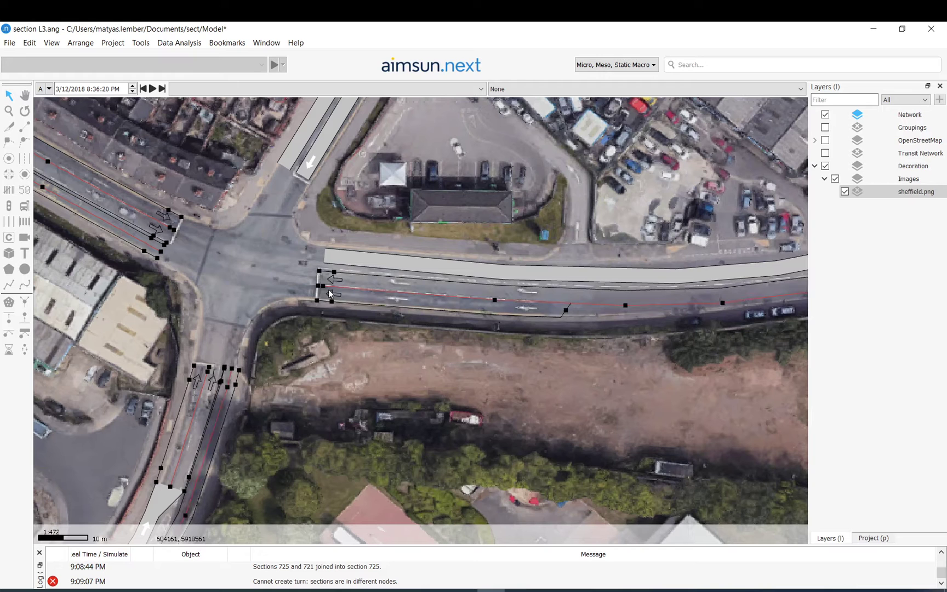
{"action": "left_click", "coordinate": [334, 260], "text": "ctrl"}
{"action": "left_click", "coordinate": [312, 174], "text": "ctrl"}
{"action": "left_click", "coordinate": [293, 162], "text": "ctrl"}
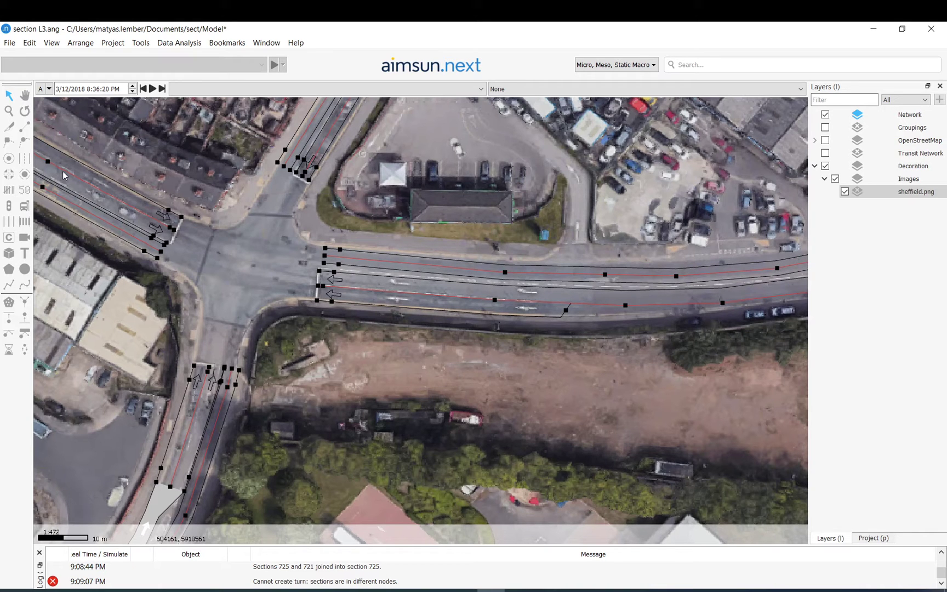
{"action": "left_click", "coordinate": [9, 174]}
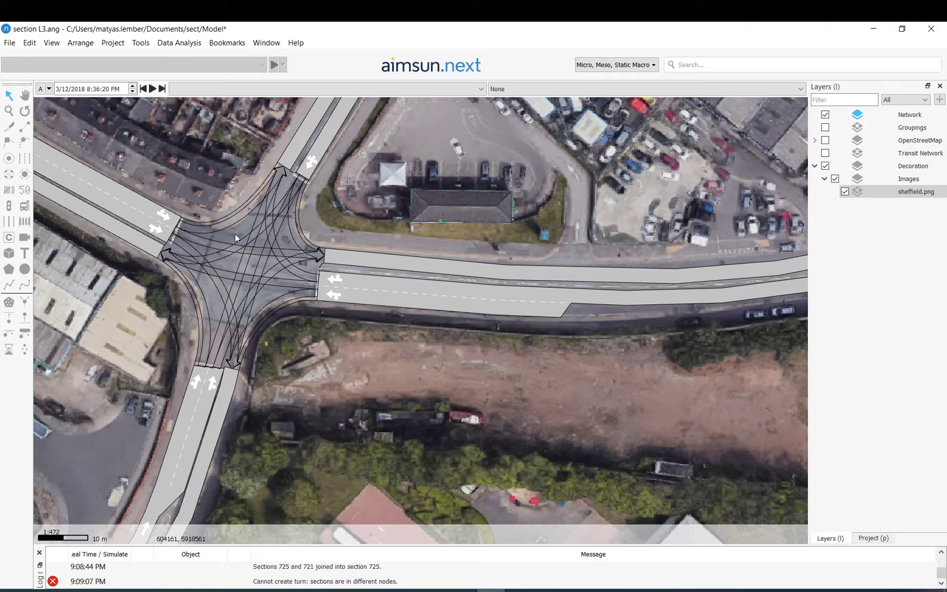
Edit the junction node so that the turn from the eastern road to the western exit starts only from the outer, southern lane.
{"action": "left_click", "coordinate": [196, 191]}
{"action": "left_click_drag", "start_coordinate": [249, 244], "coordinate": [195, 247]}
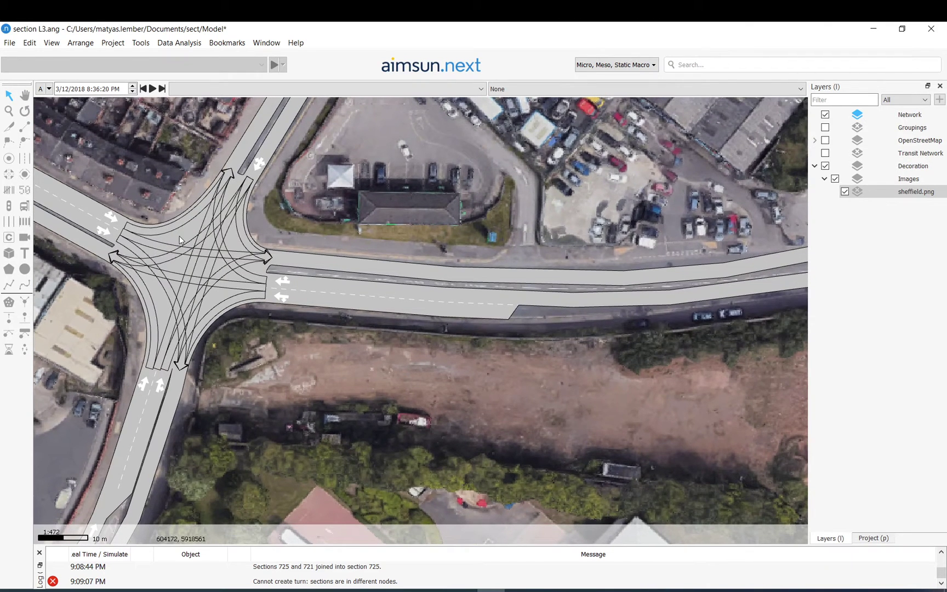
{"action": "scroll", "coordinate": [178, 235], "scroll_direction": "up", "scroll_amount": 2}
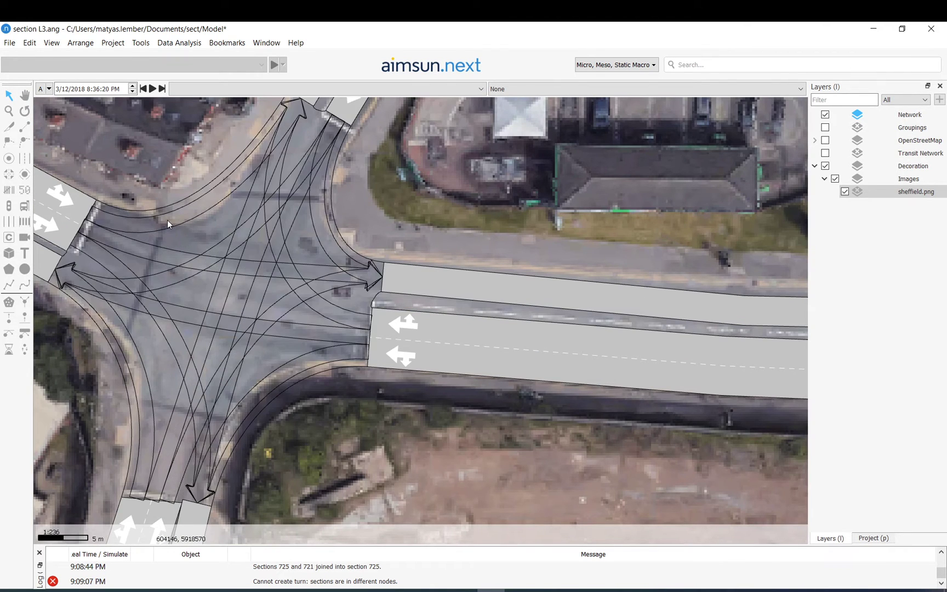
{"action": "left_click", "coordinate": [168, 220]}
{"action": "double_click", "coordinate": [167, 223]}
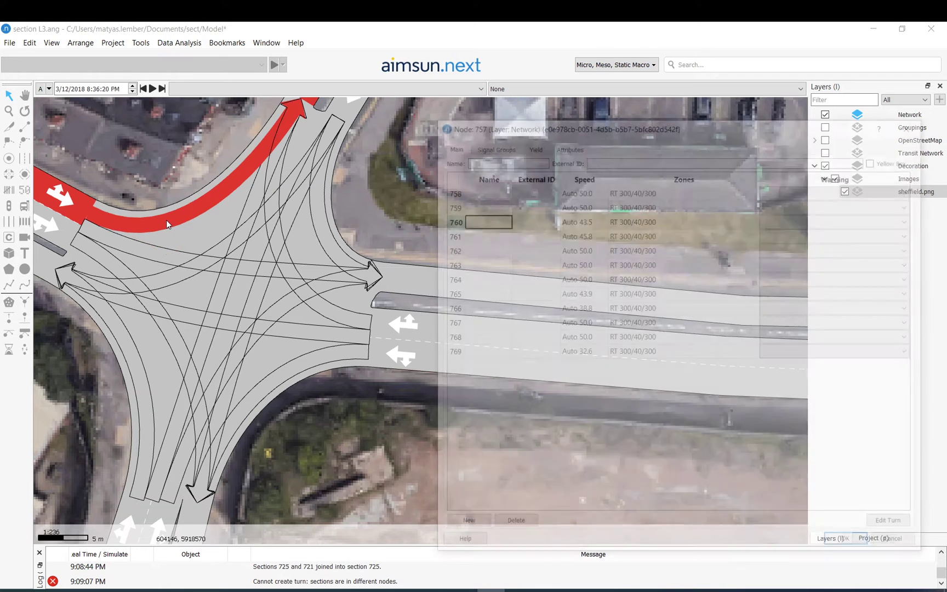
{"action": "scroll", "coordinate": [193, 264], "scroll_direction": "down", "scroll_amount": 2}
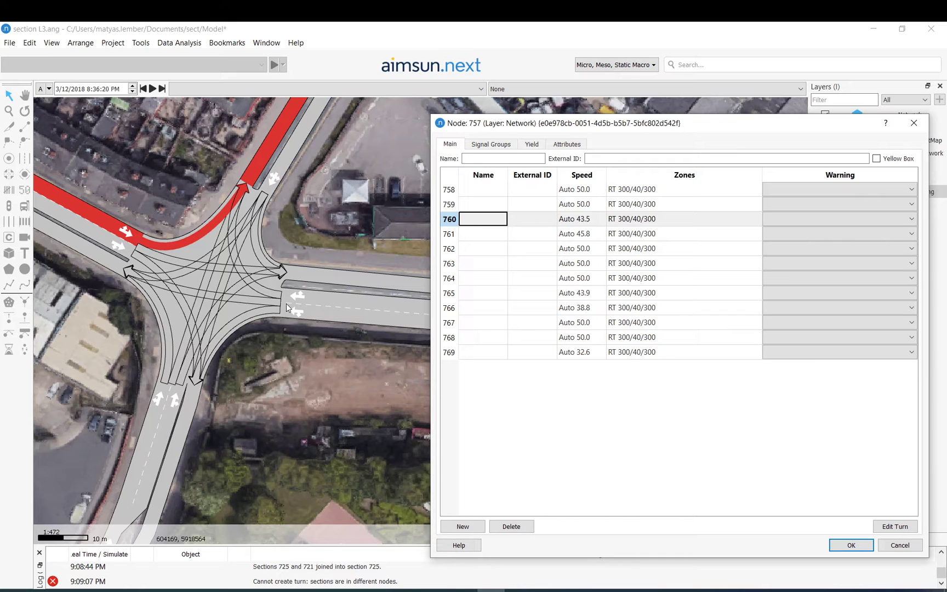
{"action": "left_click", "coordinate": [265, 305]}
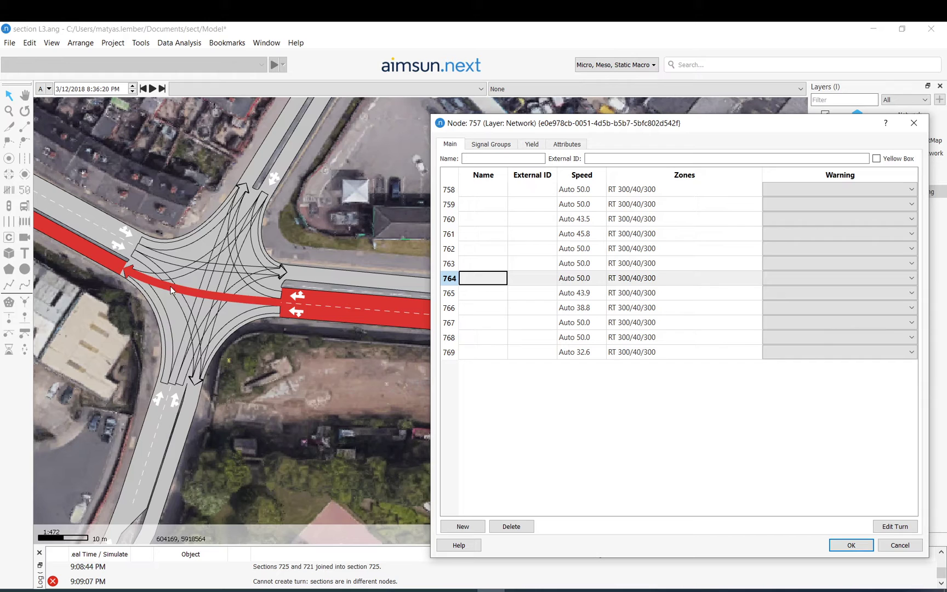
{"action": "left_click", "coordinate": [283, 313]}
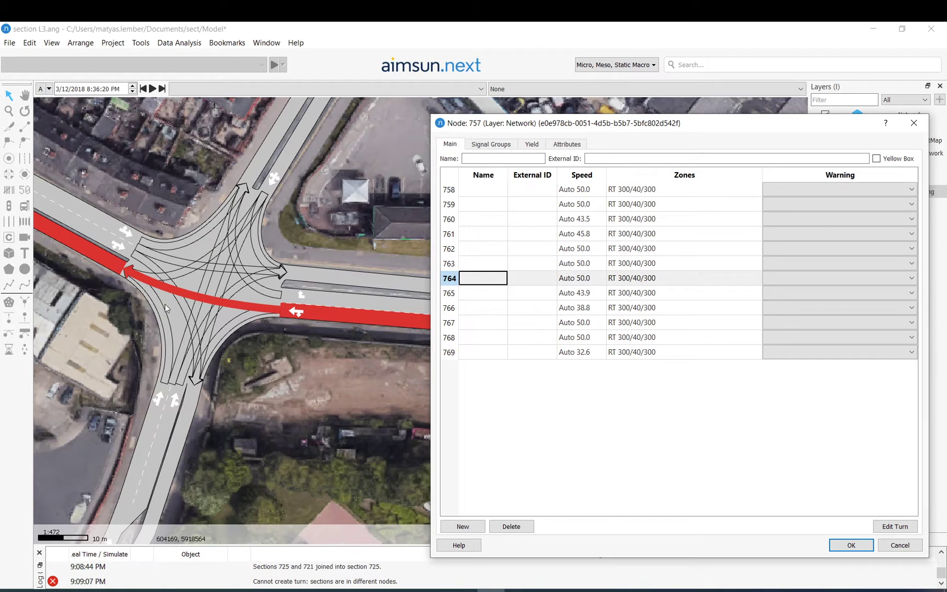
Restrict the turn from the western road to the eastern exit to the western road's outer, northern lane.
{"action": "left_click", "coordinate": [248, 173]}
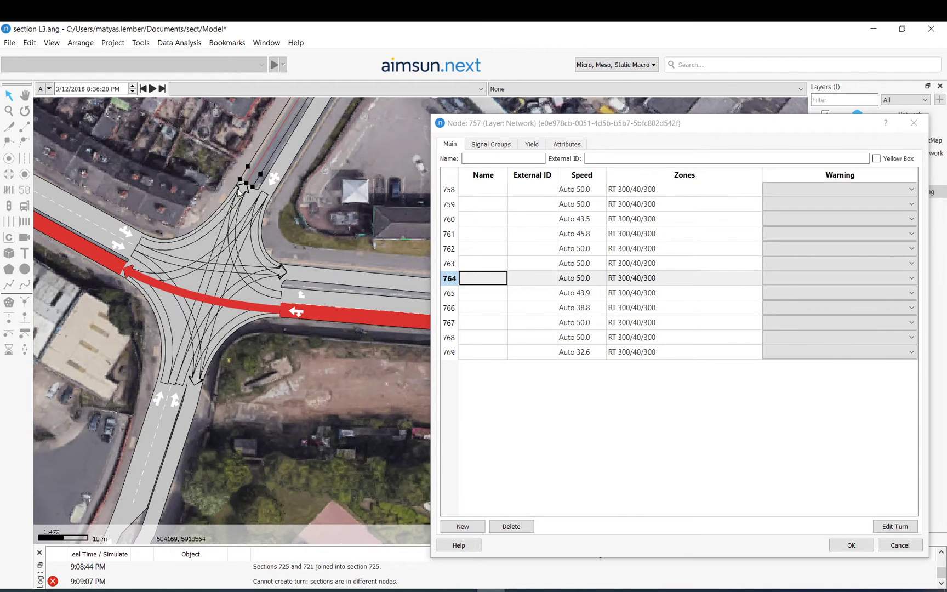
{"action": "left_click", "coordinate": [194, 198]}
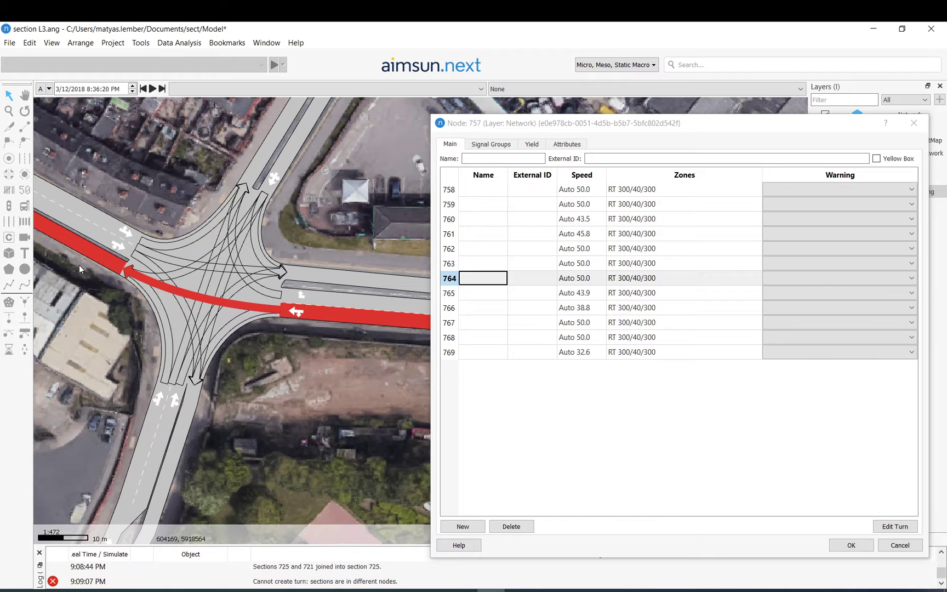
{"action": "left_click", "coordinate": [213, 346]}
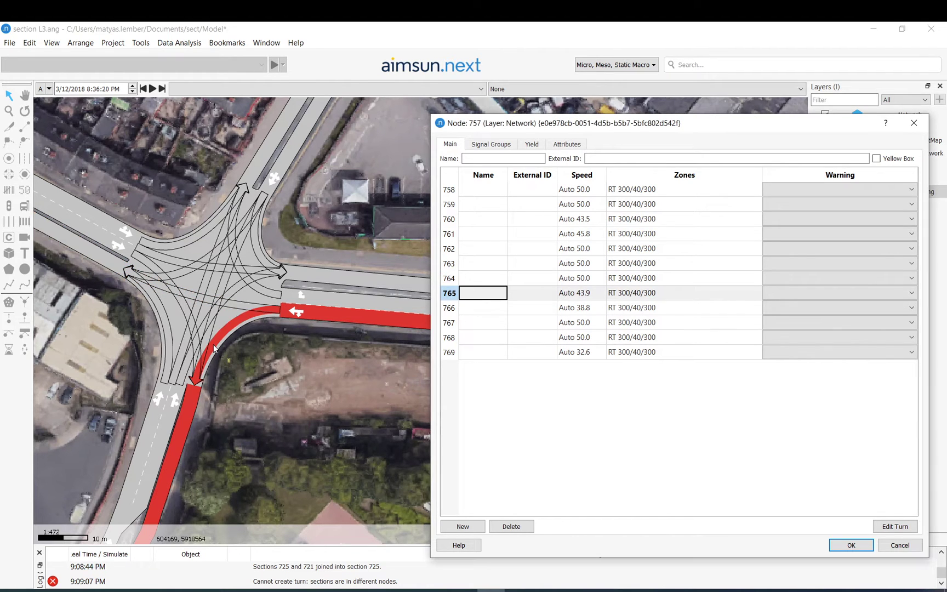
{"action": "left_click", "coordinate": [185, 309]}
{"action": "left_click", "coordinate": [163, 255]}
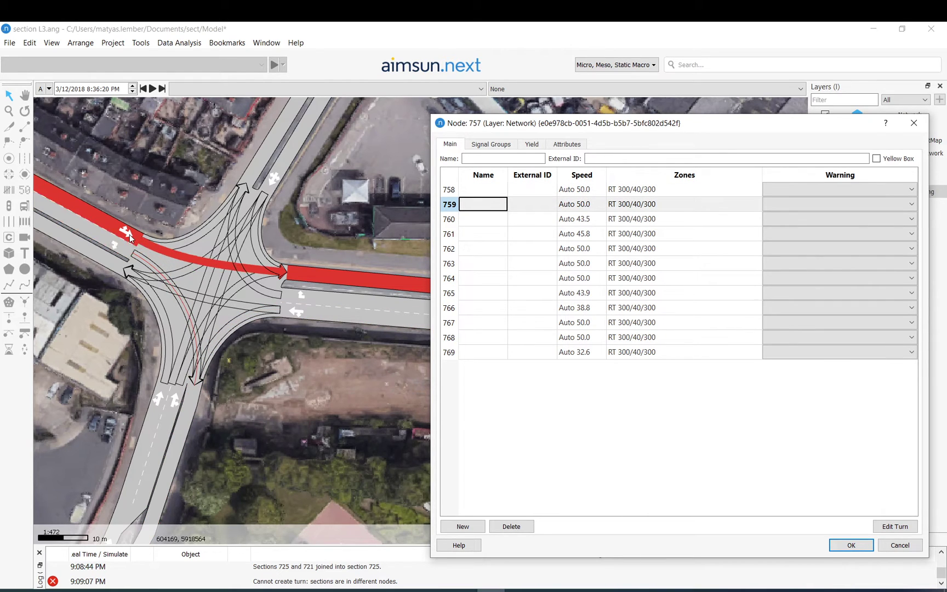
Restrict the turn from the southern road to the northern exit to the southern road's outer lane, and apply the node's turn changes.
{"action": "left_click", "coordinate": [230, 227]}
{"action": "left_click", "coordinate": [184, 361]}
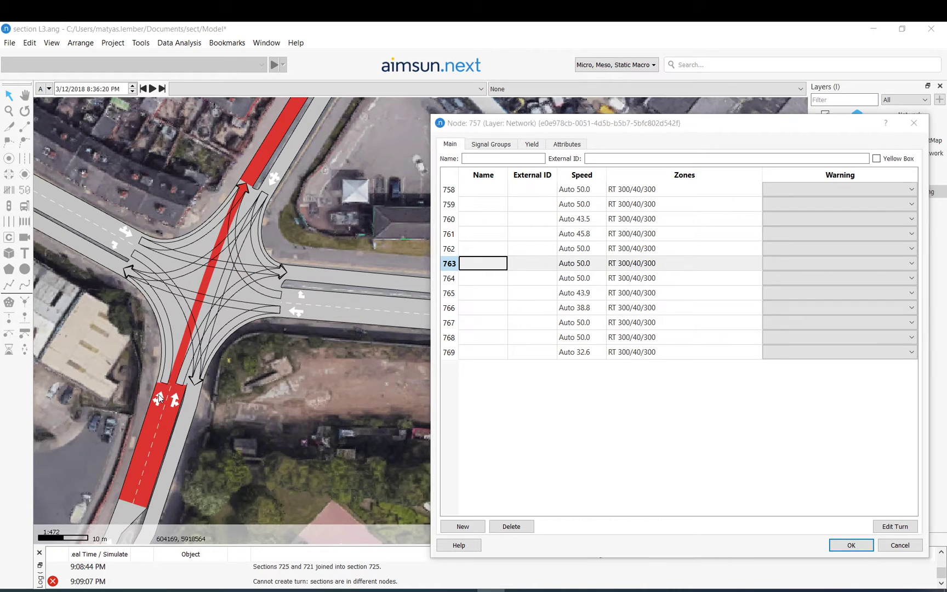
{"action": "left_click", "coordinate": [168, 336]}
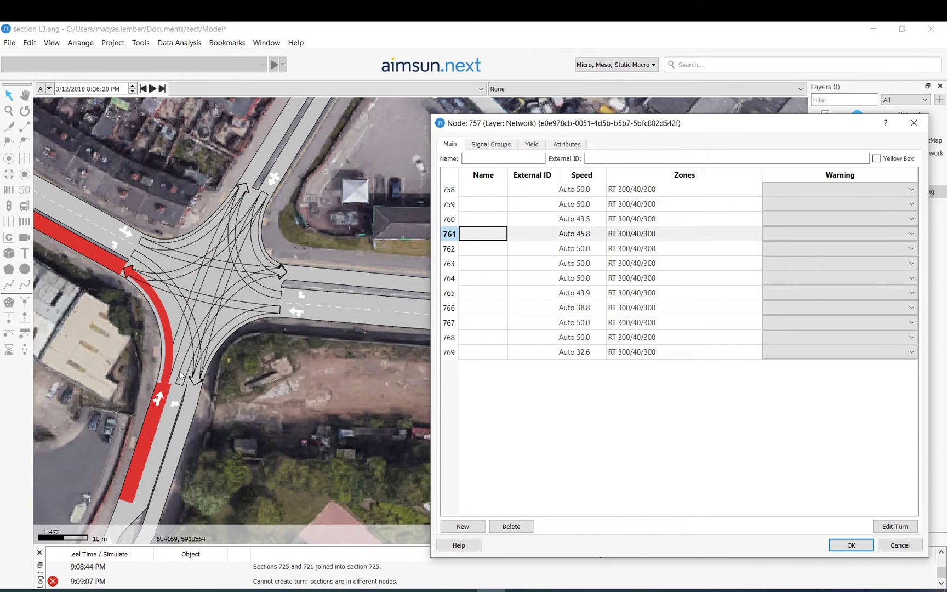
{"action": "left_click", "coordinate": [185, 374]}
{"action": "left_click", "coordinate": [199, 365]}
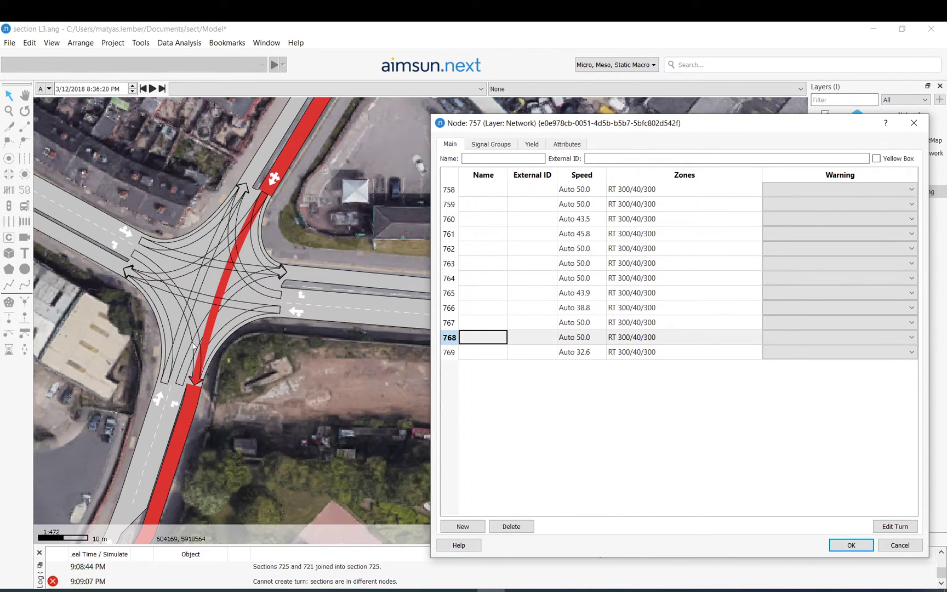
{"action": "left_click", "coordinate": [192, 324]}
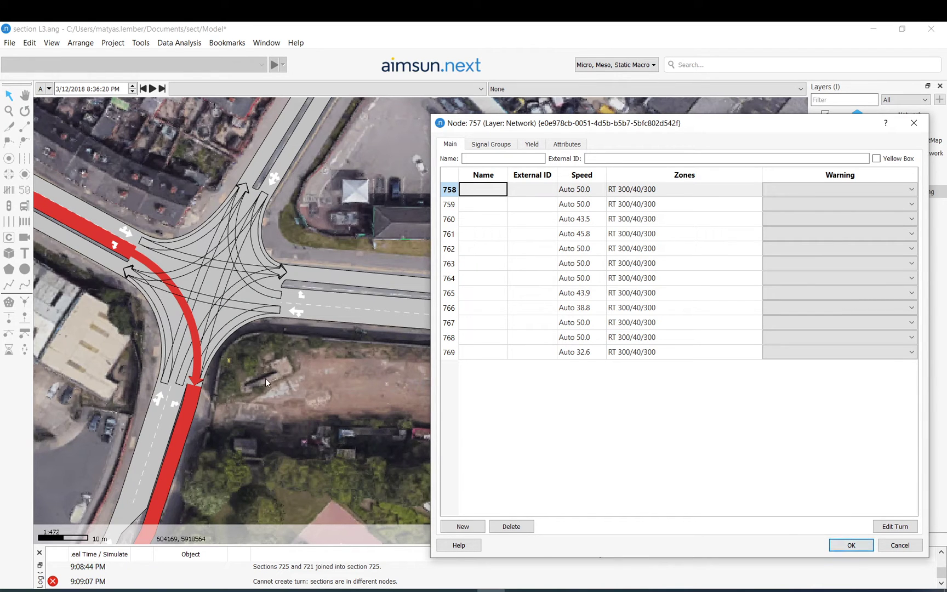
{"action": "left_click", "coordinate": [852, 545]}
Add a side lane along the northern edge of the eastern road's eastbound exit, starting at the junction.
{"action": "left_click", "coordinate": [127, 242]}
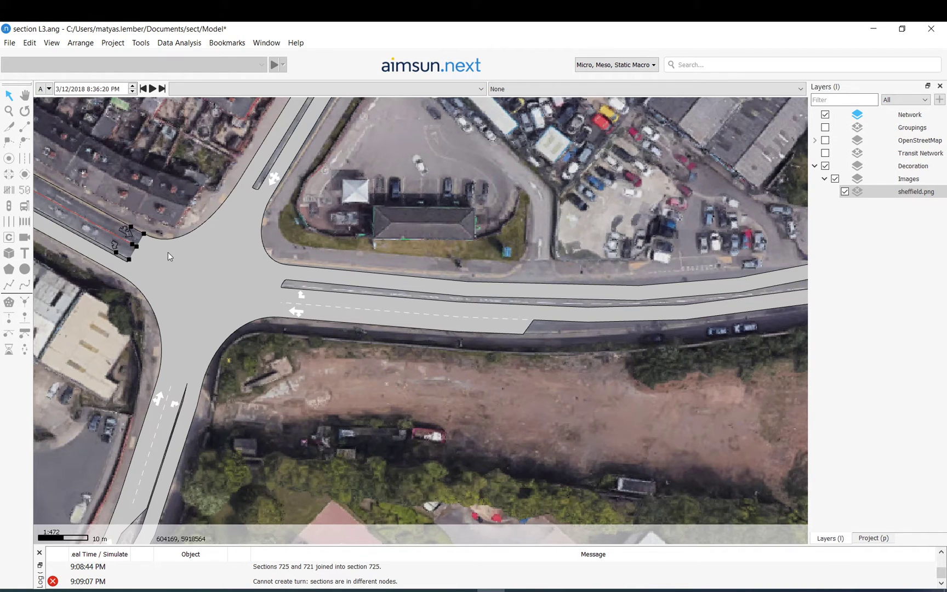
{"action": "left_click", "coordinate": [328, 276]}
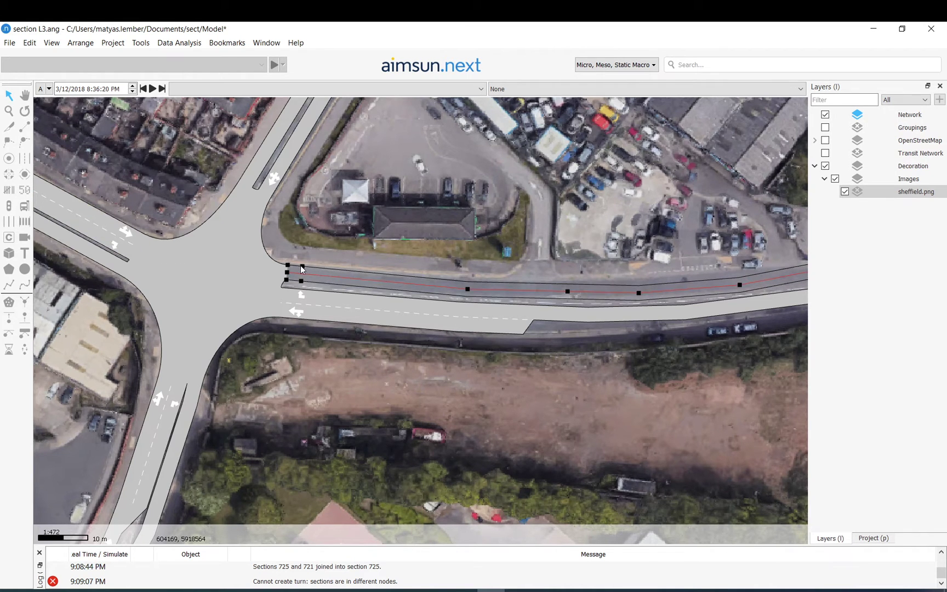
{"action": "left_click_drag", "start_coordinate": [301, 268], "coordinate": [453, 267]}
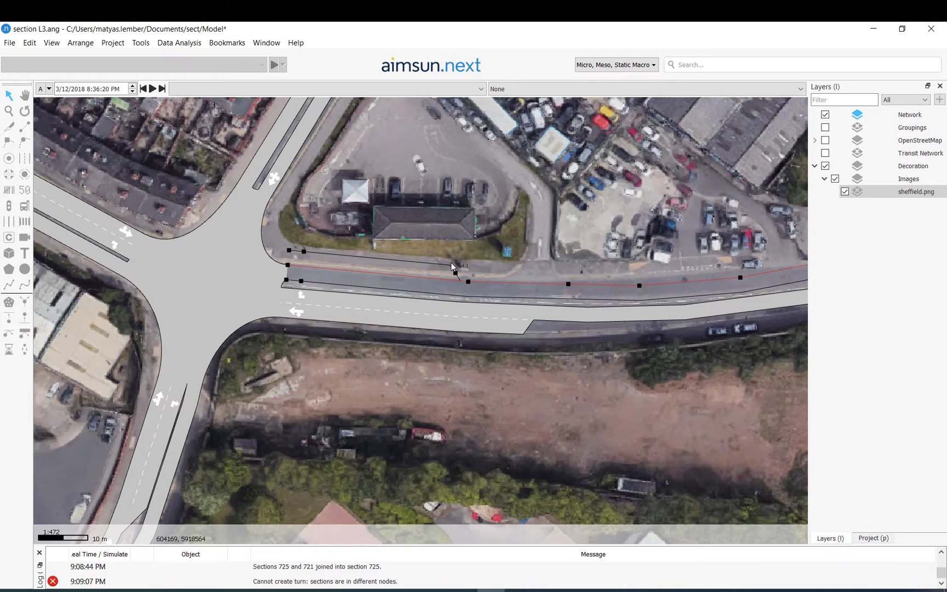
{"action": "left_click", "coordinate": [361, 246]}
Set the west-to-east turn to run from both western approach lanes into both lanes of the eastern exit, and apply it.
{"action": "left_click", "coordinate": [278, 270]}
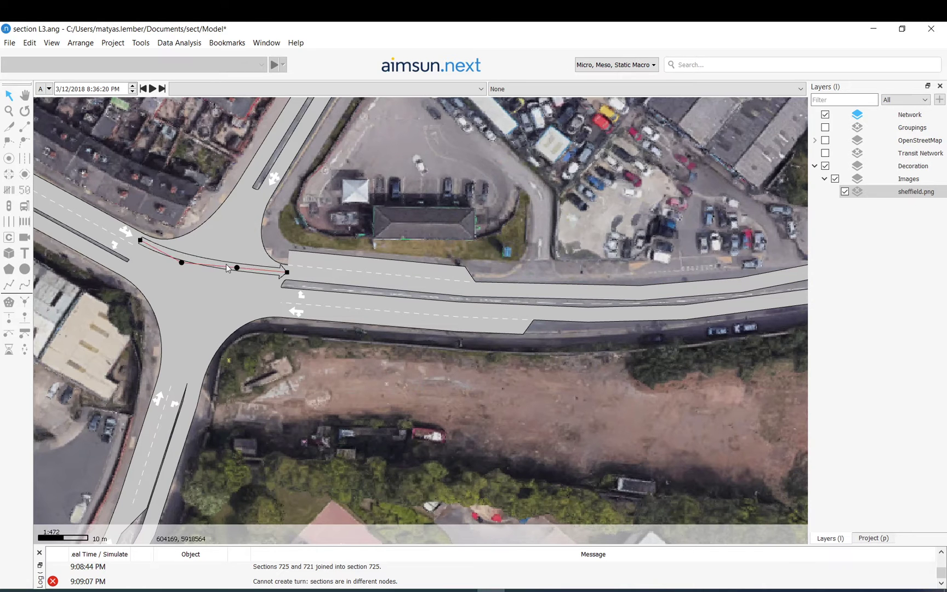
{"action": "double_click", "coordinate": [226, 265]}
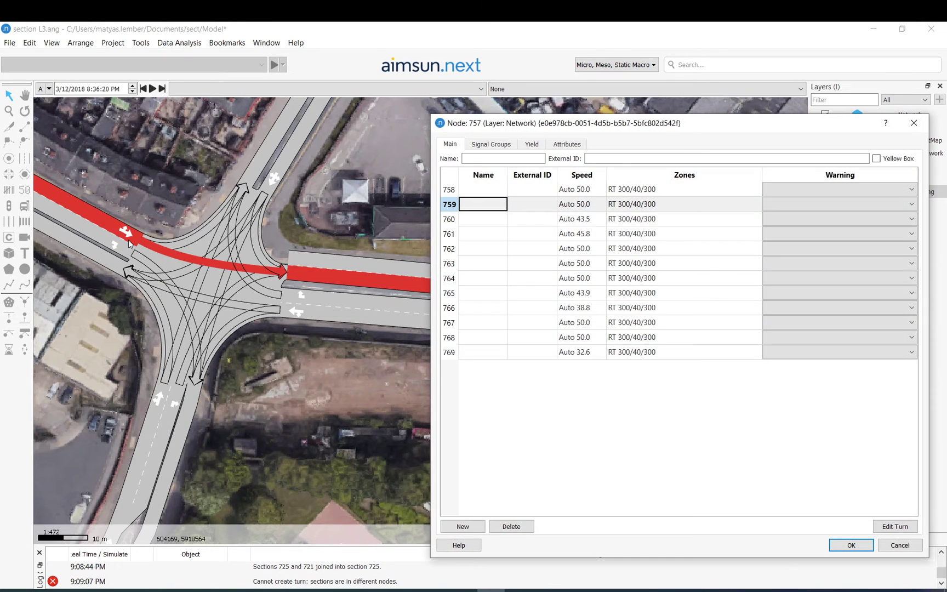
{"action": "left_click", "coordinate": [125, 250]}
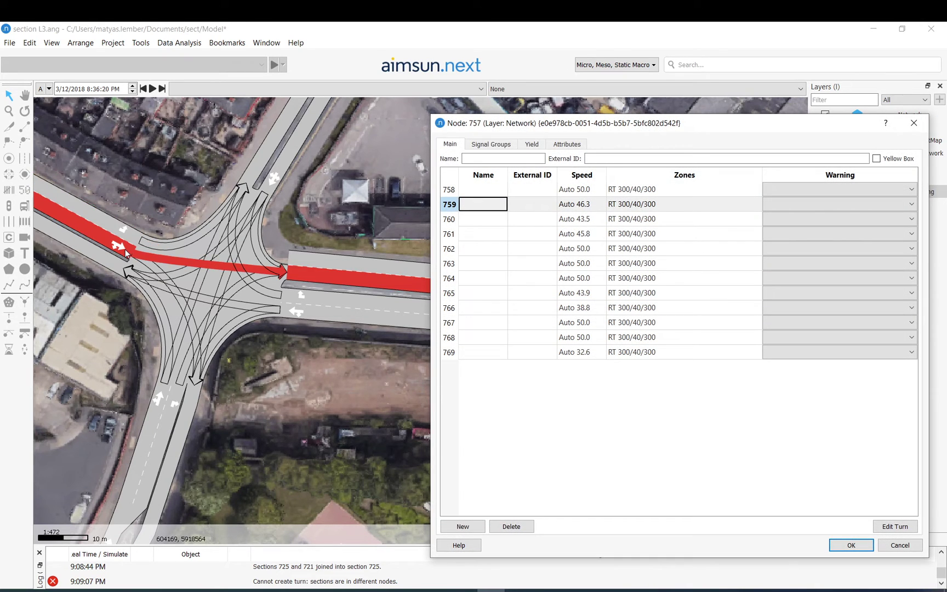
{"action": "left_click_drag", "start_coordinate": [125, 249], "coordinate": [307, 260]}
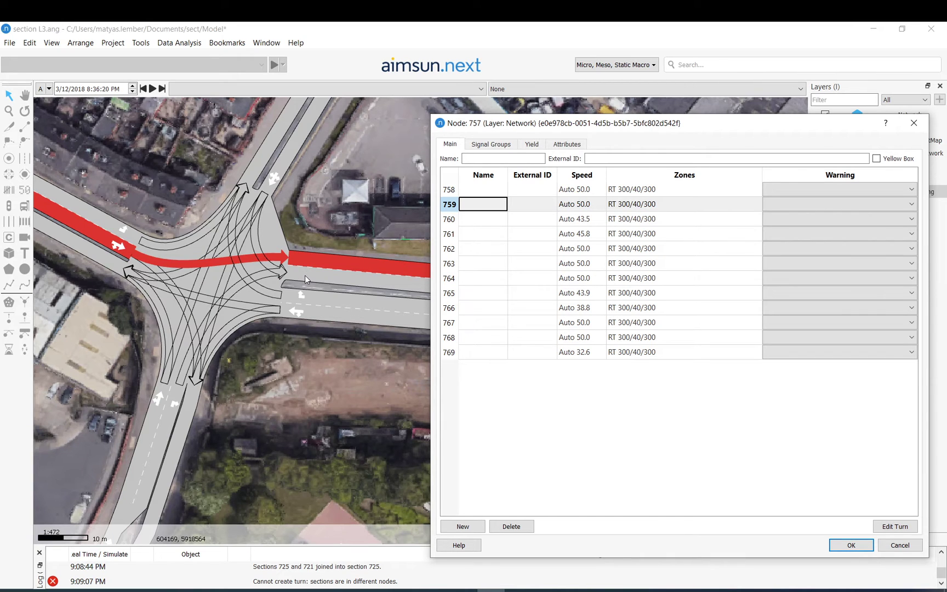
{"action": "left_click", "coordinate": [306, 276], "text": "shift"}
{"action": "left_click", "coordinate": [124, 236]}
{"action": "left_click", "coordinate": [125, 249], "text": "shift"}
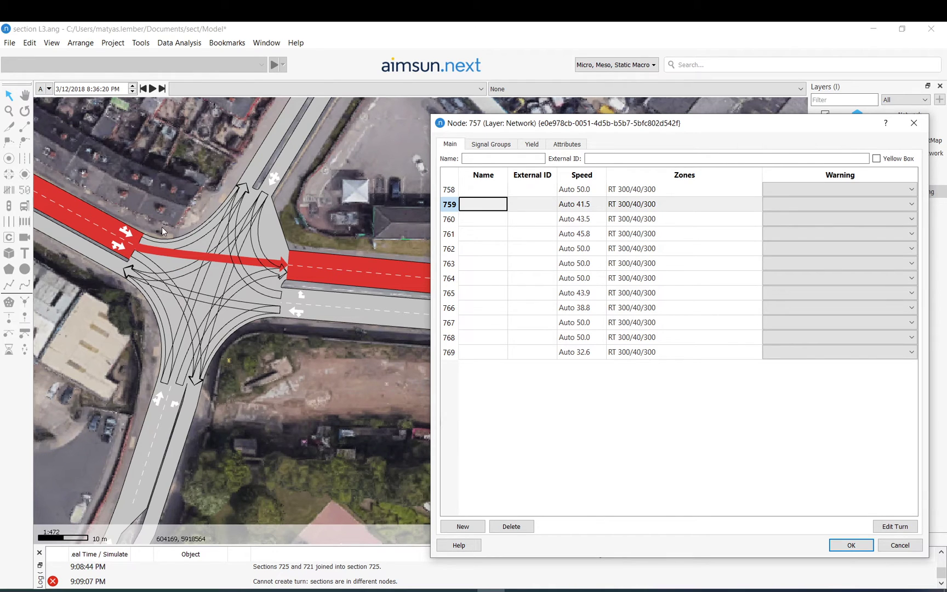
{"action": "left_click", "coordinate": [128, 239]}
{"action": "left_click_drag", "start_coordinate": [128, 244], "coordinate": [124, 251]}
{"action": "left_click", "coordinate": [870, 545]}
Examine the lane connections of the west-to-east turn and its neighbouring turns inside the junction node.
{"action": "scroll", "coordinate": [191, 216], "scroll_direction": "up", "scroll_amount": 2}
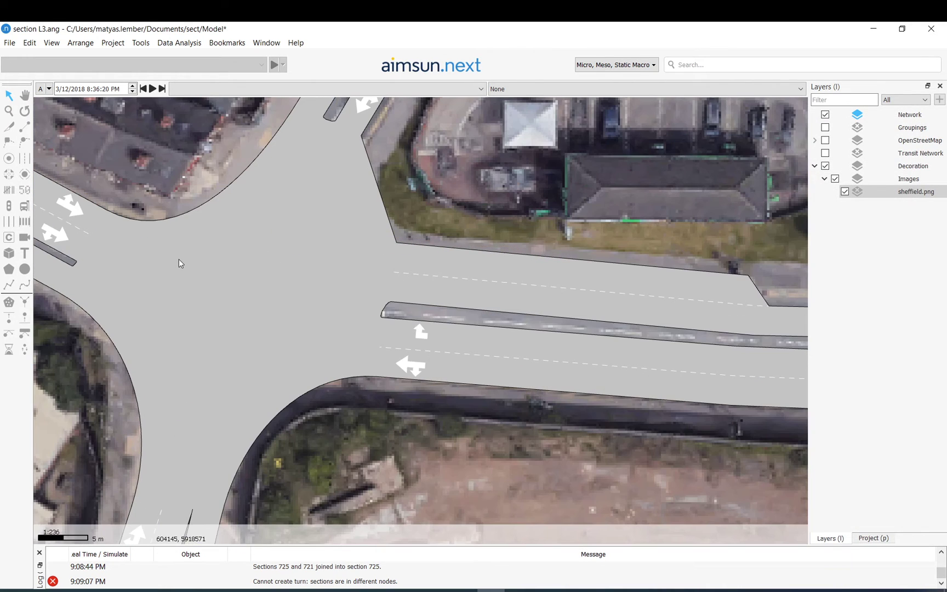
{"action": "left_click", "coordinate": [182, 254]}
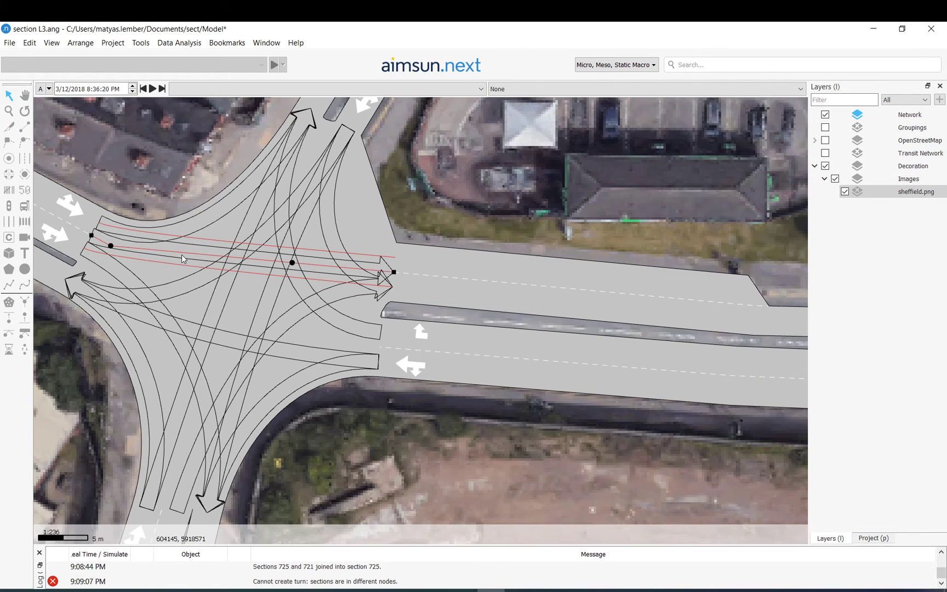
{"action": "left_click", "coordinate": [182, 193]}
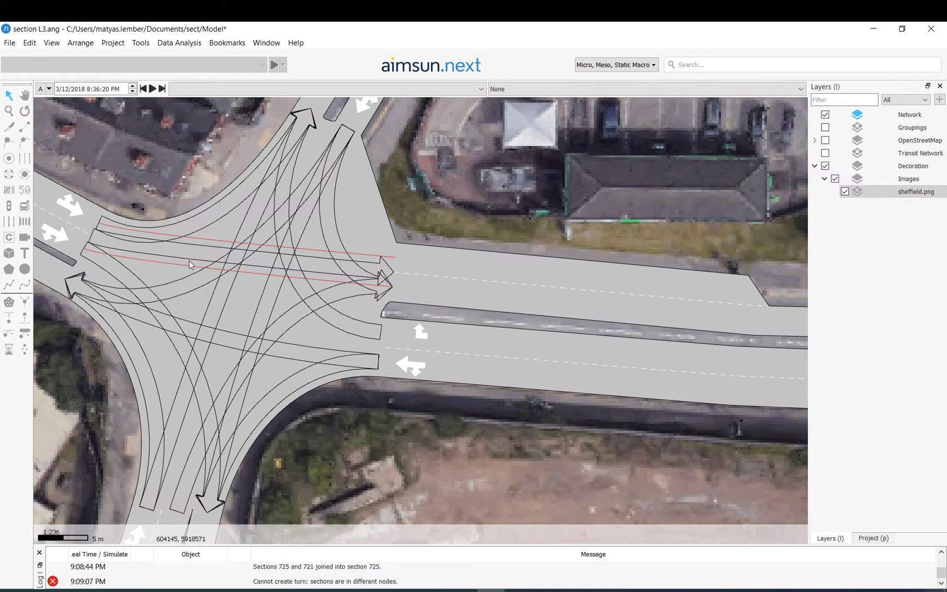
{"action": "left_click", "coordinate": [199, 294]}
{"action": "left_click", "coordinate": [403, 222]}
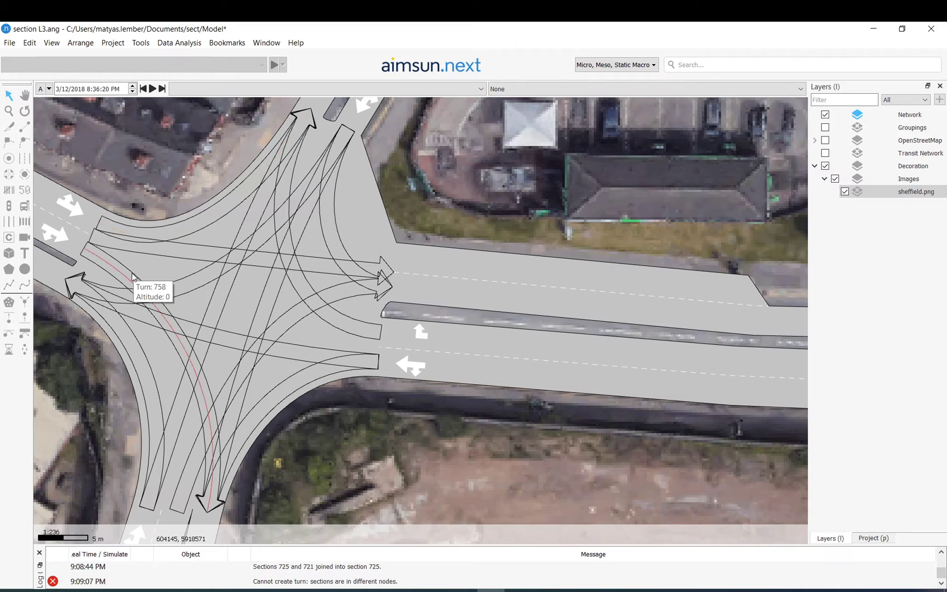
{"action": "left_click", "coordinate": [186, 248]}
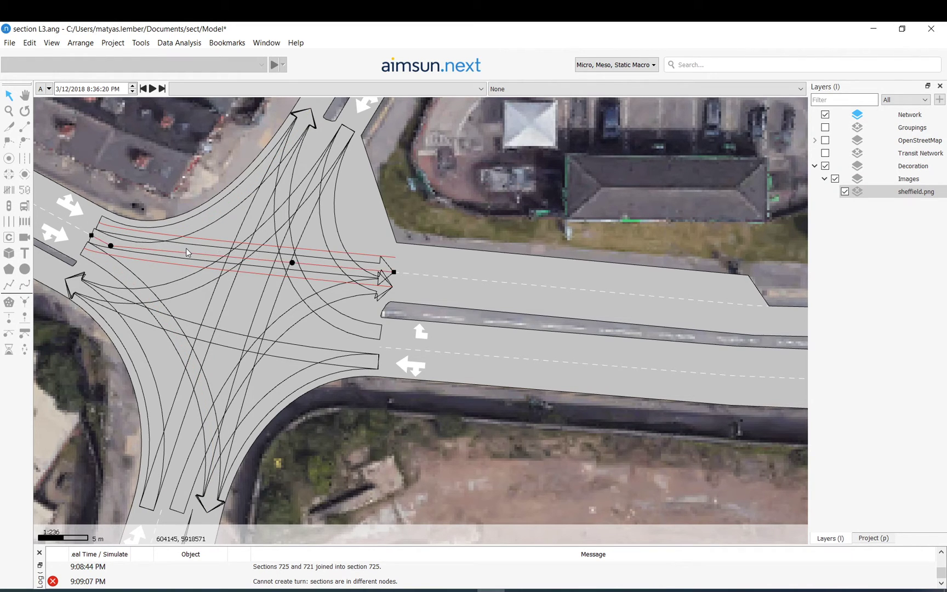
{"action": "right_click", "coordinate": [186, 248]}
{"action": "left_click", "coordinate": [174, 283]}
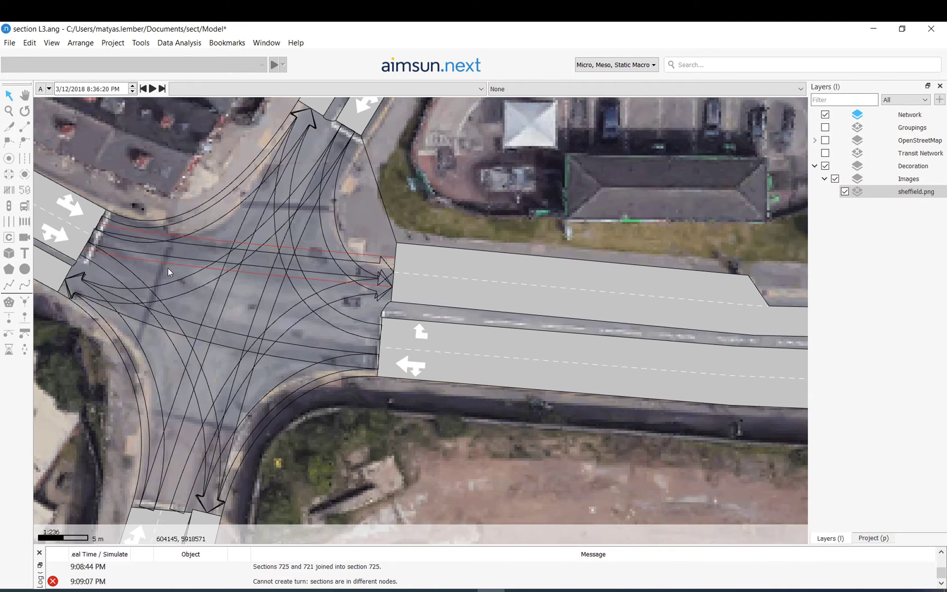
Hide the sheffield.png background image.
{"action": "left_click", "coordinate": [845, 197]}
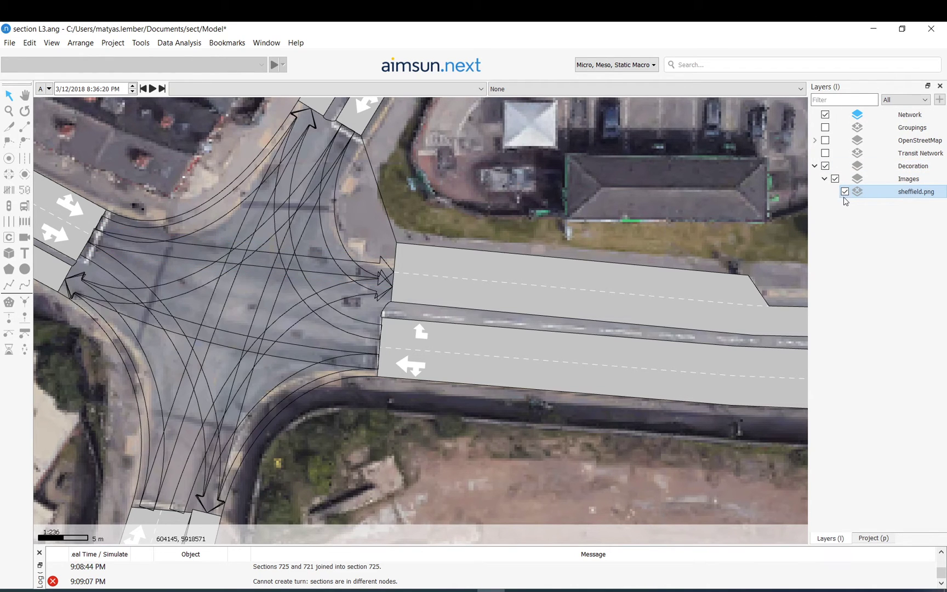
{"action": "left_click", "coordinate": [845, 192]}
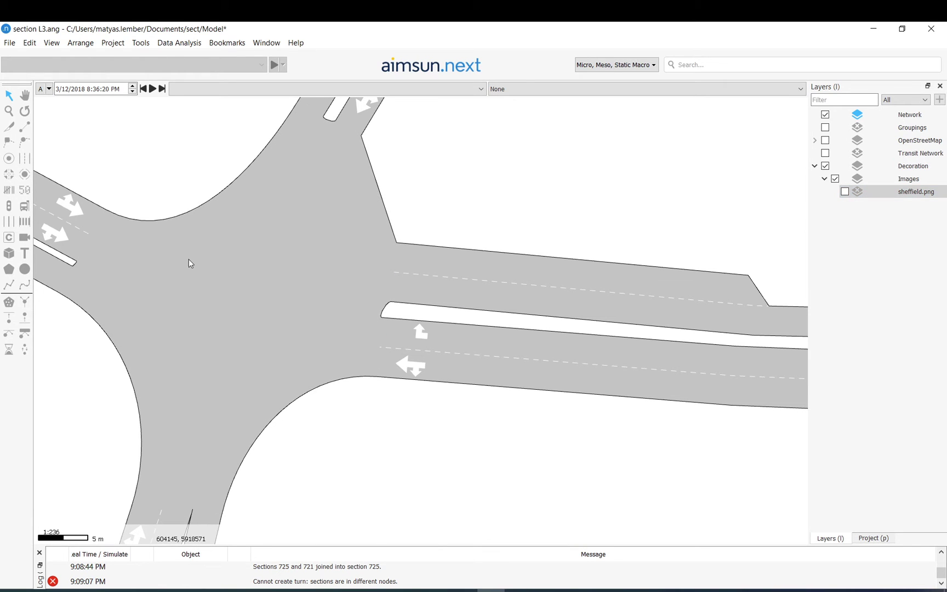
Open the junction node's Advanced Editor, view its lane connections and list of turns, and close it without changes.
{"action": "left_click", "coordinate": [189, 288]}
{"action": "right_click", "coordinate": [178, 268]}
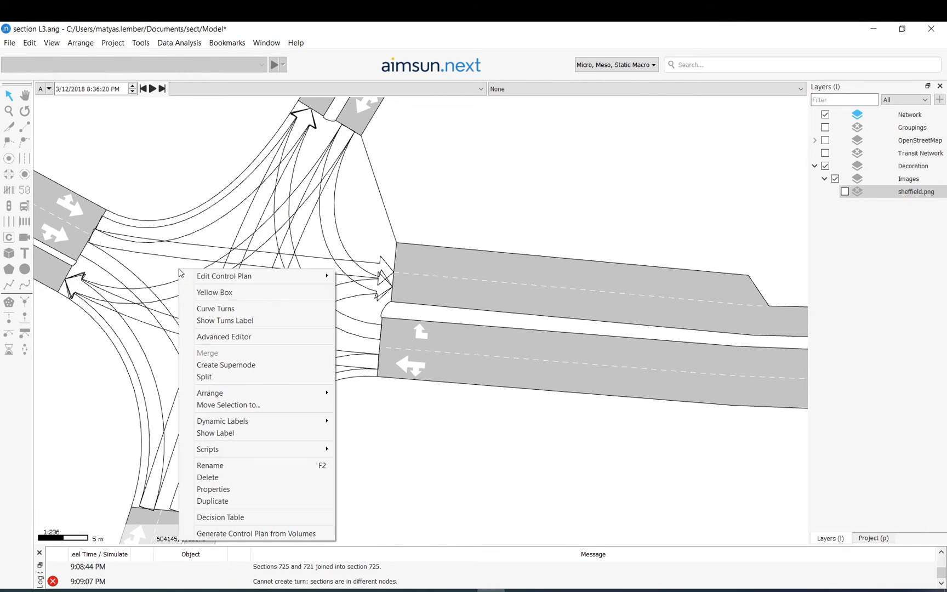
{"action": "left_click", "coordinate": [217, 335]}
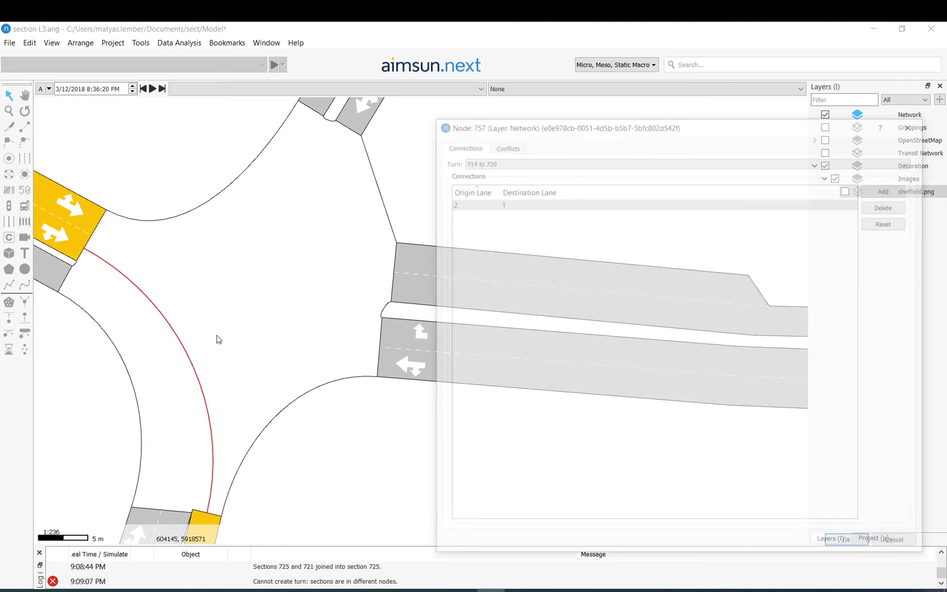
{"action": "left_click", "coordinate": [511, 161]}
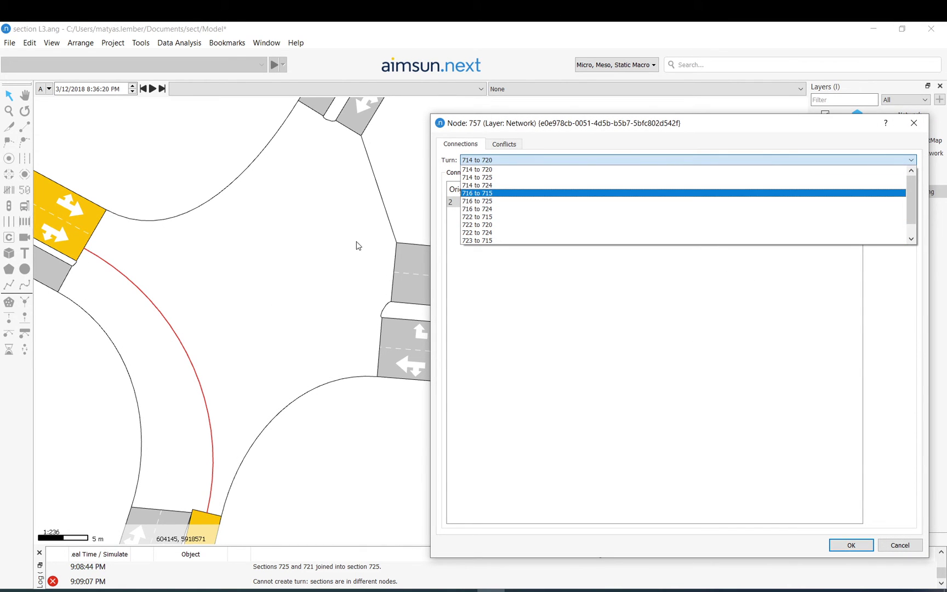
{"action": "left_click", "coordinate": [917, 129]}
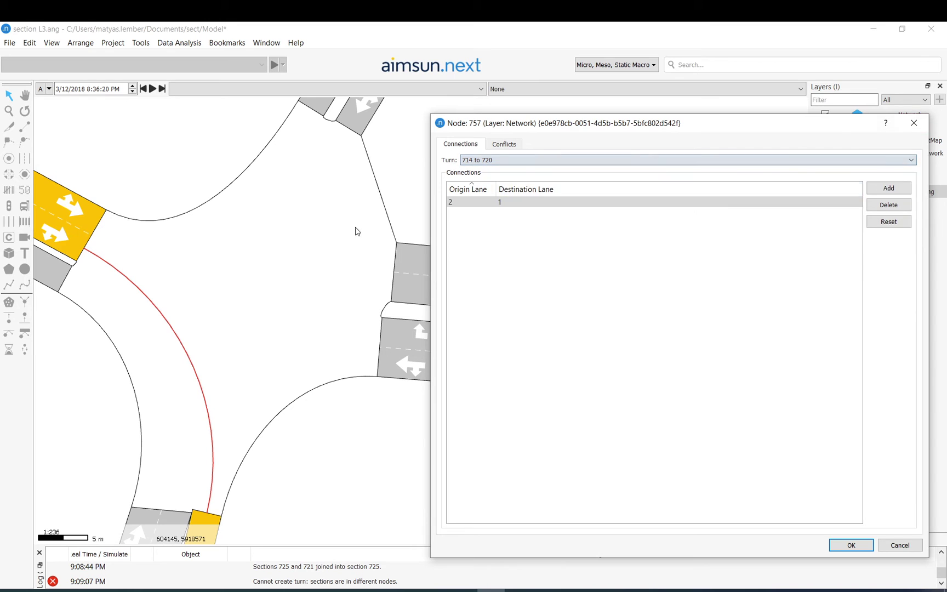
{"action": "left_click", "coordinate": [913, 122]}
{"action": "left_click", "coordinate": [214, 217]}
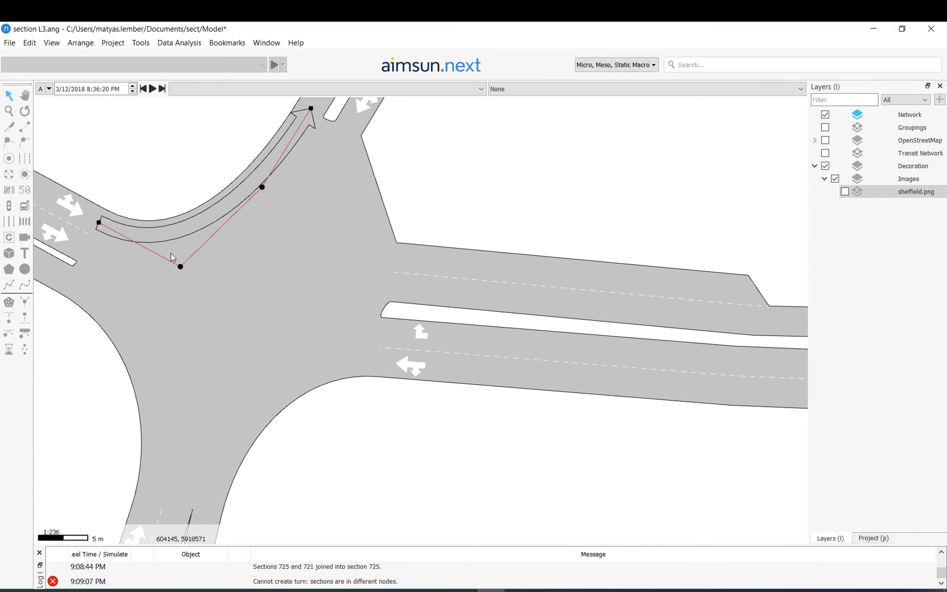
Inspect the south-to-north and west-to-east turns inside the junction node.
{"action": "left_click", "coordinate": [228, 266]}
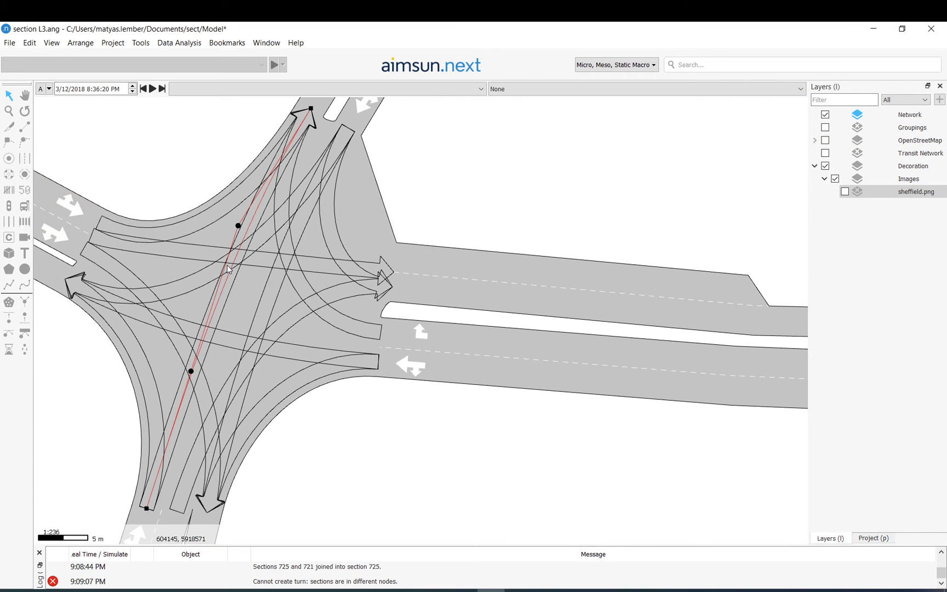
{"action": "left_click", "coordinate": [340, 239]}
{"action": "left_click", "coordinate": [340, 238]}
{"action": "left_click", "coordinate": [297, 265]}
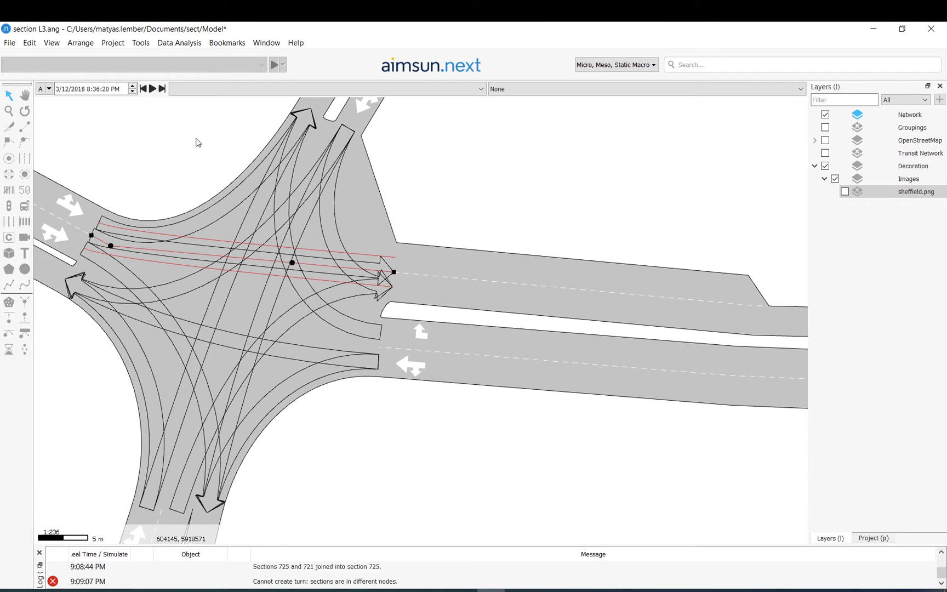
{"action": "left_click", "coordinate": [228, 230]}
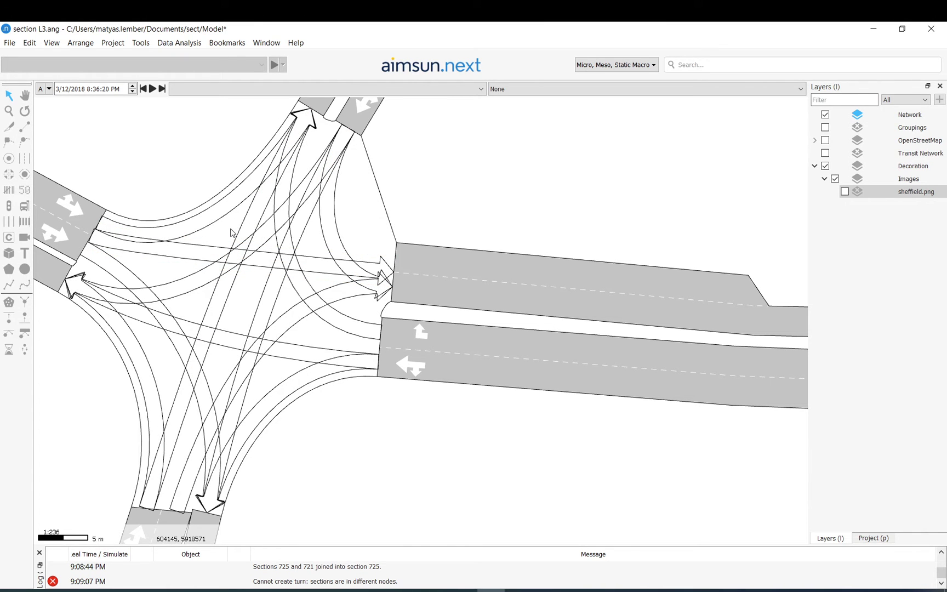
Open the junction node's Advanced Editor and examine the lane connections turn by turn, ending on turn 714 to 725.
{"action": "right_click", "coordinate": [230, 232]}
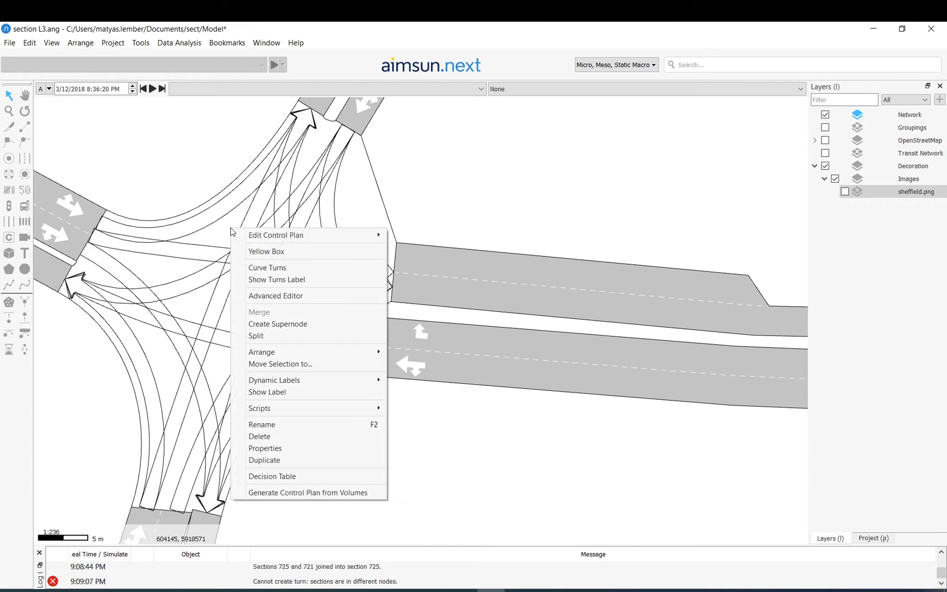
{"action": "left_click", "coordinate": [272, 296]}
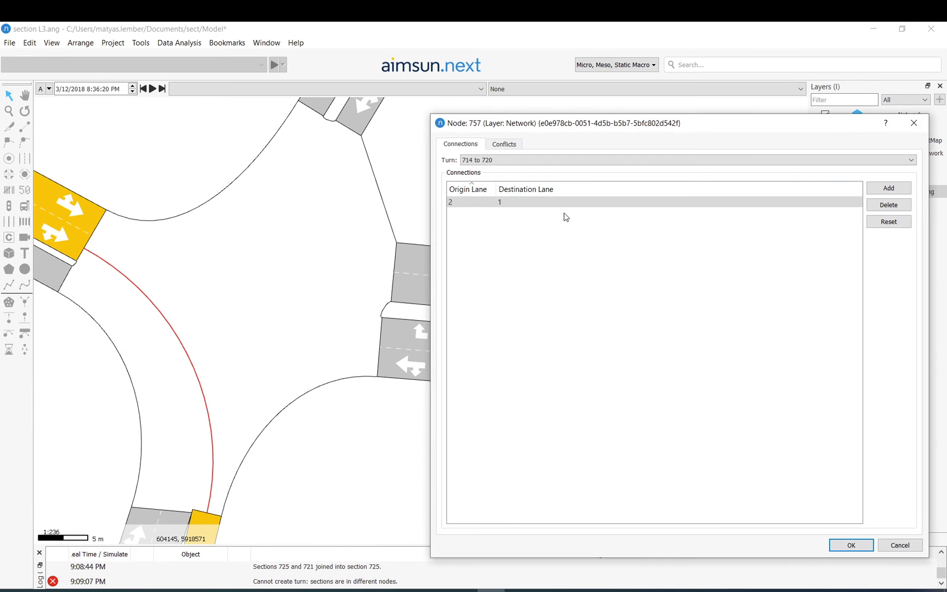
{"action": "left_click", "coordinate": [505, 160]}
{"action": "left_click", "coordinate": [506, 161]}
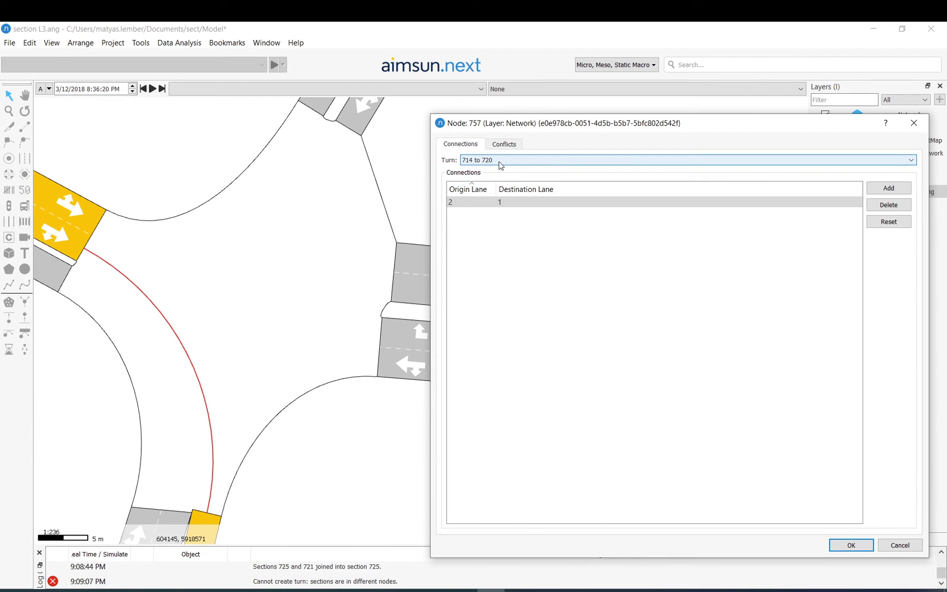
{"action": "scroll", "coordinate": [501, 165], "scroll_direction": "down", "scroll_amount": 7}
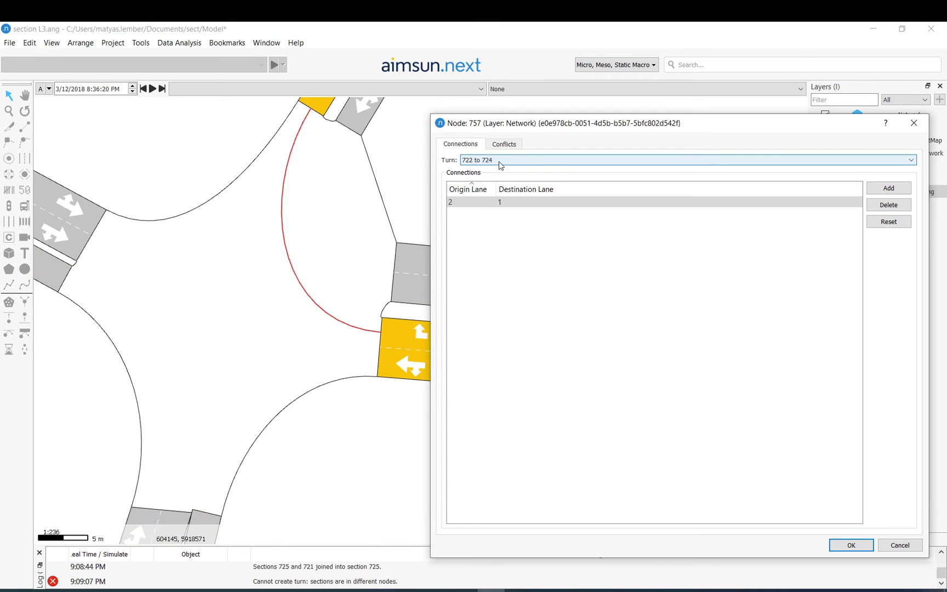
{"action": "scroll", "coordinate": [500, 165], "scroll_direction": "down", "scroll_amount": 4}
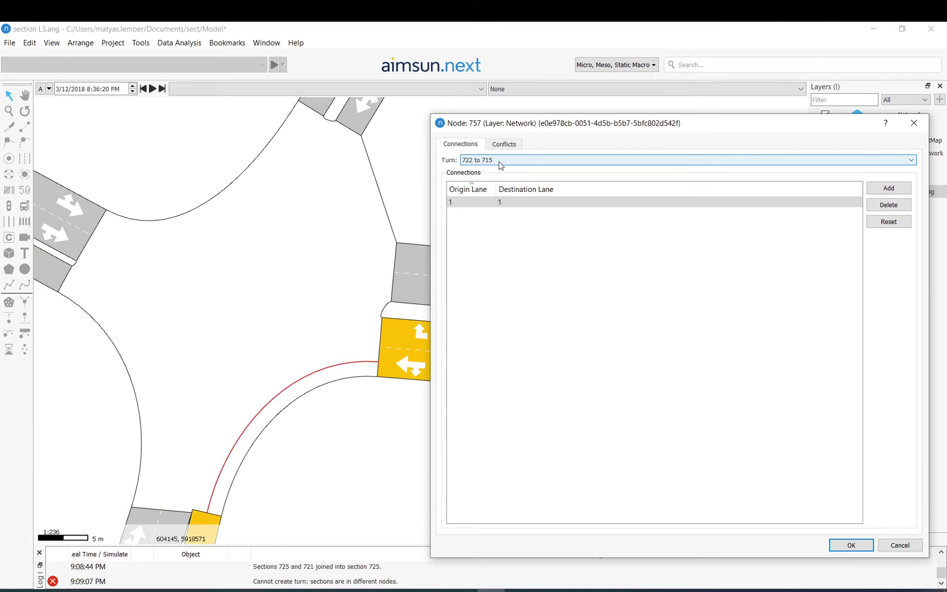
{"action": "scroll", "coordinate": [500, 166], "scroll_direction": "down", "scroll_amount": 5}
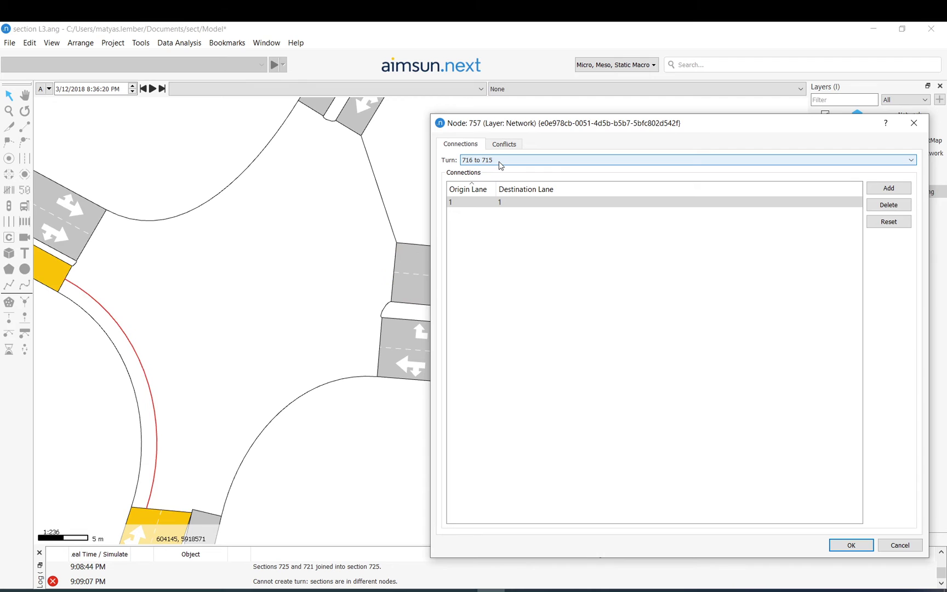
{"action": "scroll", "coordinate": [501, 165], "scroll_direction": "down", "scroll_amount": 2}
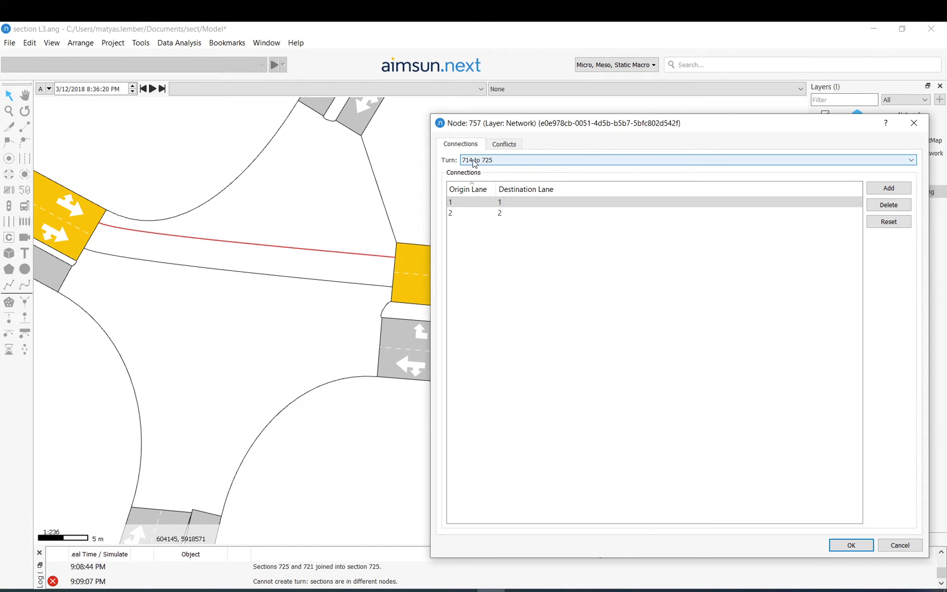
{"action": "scroll", "coordinate": [146, 227], "scroll_direction": "down", "scroll_amount": 2}
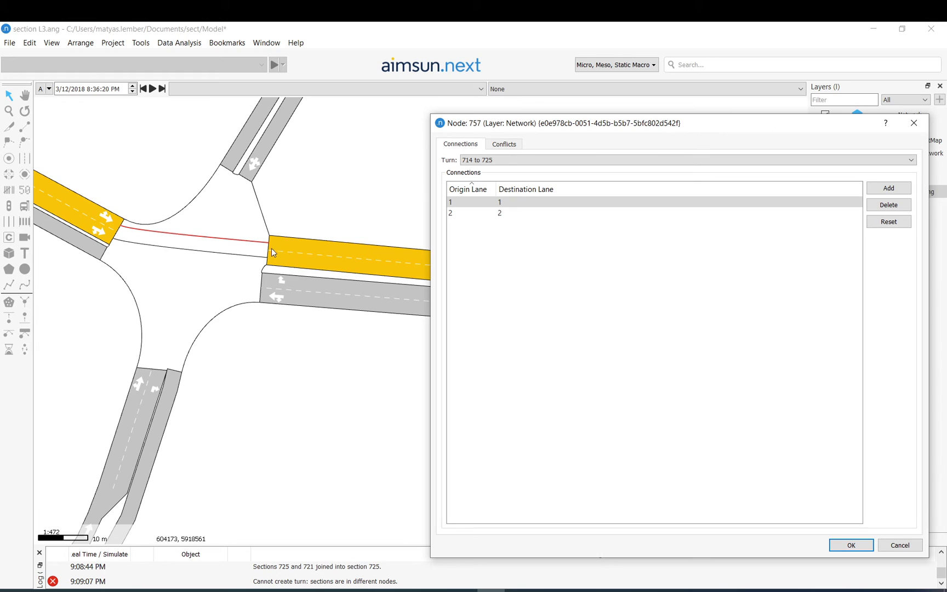
For turn 714 to 725, delete the lane 1 to lane 1 connection and add one from origin lane 2 to destination lane 1.
{"action": "left_click", "coordinate": [522, 214]}
{"action": "left_click", "coordinate": [528, 207]}
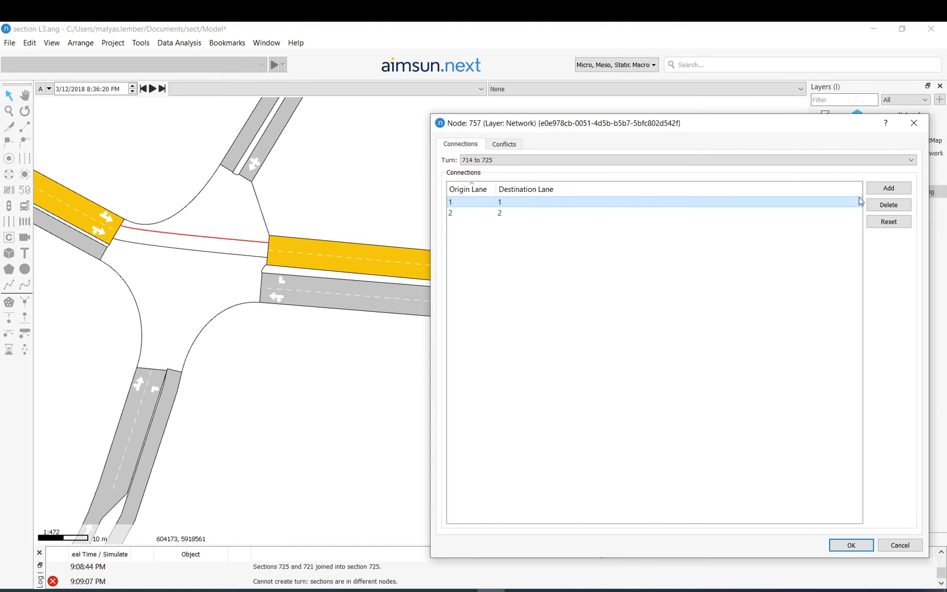
{"action": "left_click", "coordinate": [889, 205]}
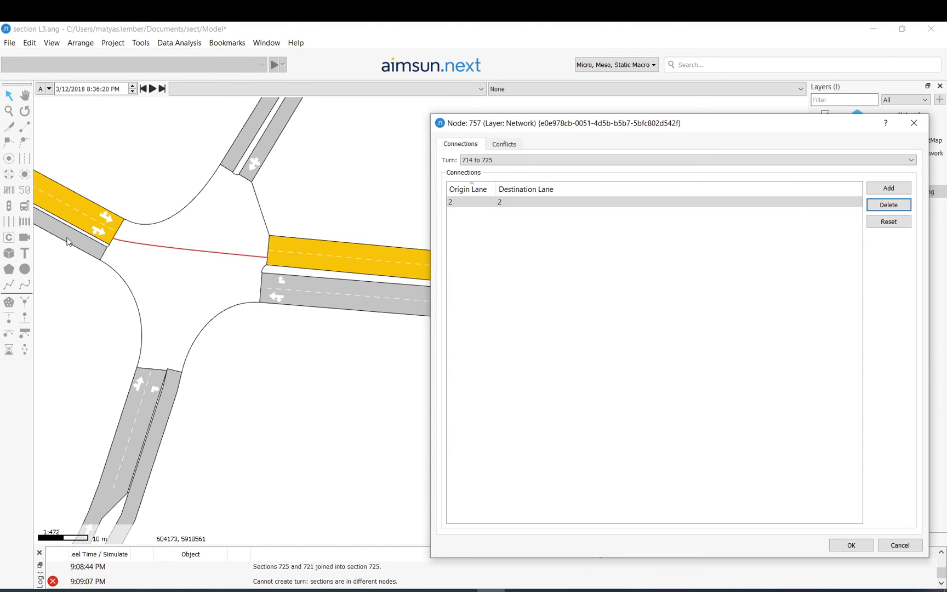
{"action": "left_click", "coordinate": [889, 191]}
{"action": "left_click", "coordinate": [108, 236]}
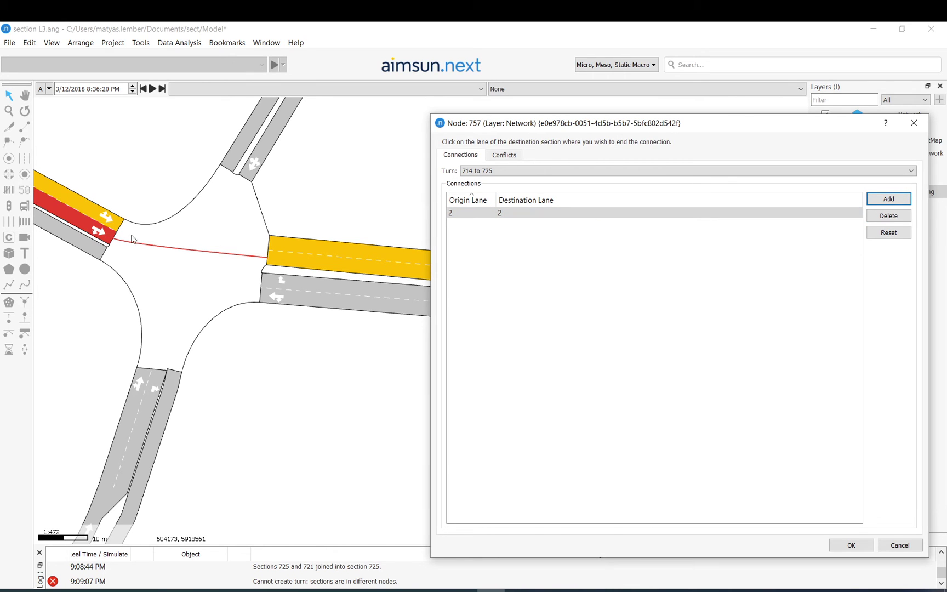
{"action": "left_click", "coordinate": [295, 247]}
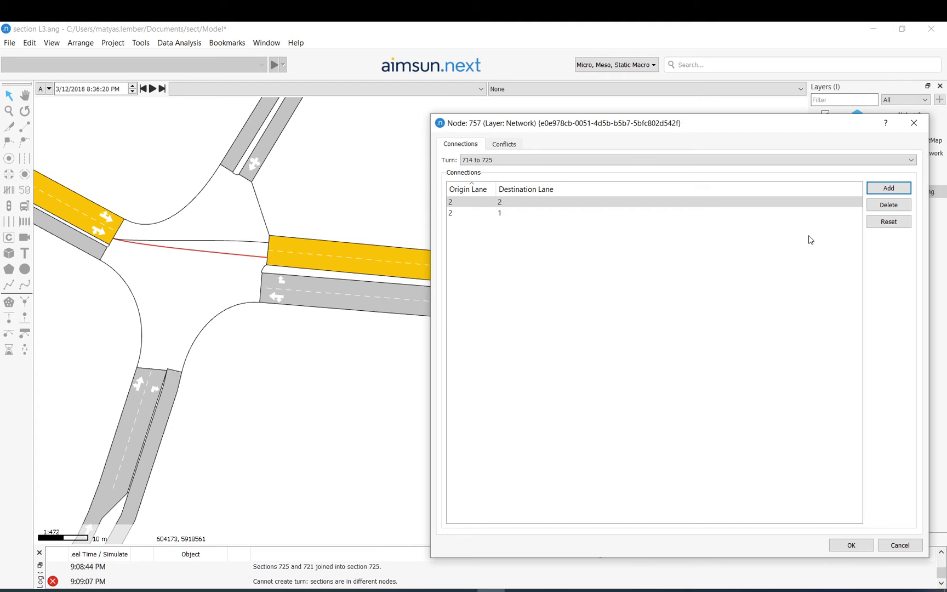
Add a lane 1 to lane 1 connection to turn 714 to 725, delete the lane 2 to lane 1 connection, and apply.
{"action": "left_click", "coordinate": [889, 188]}
{"action": "left_click", "coordinate": [109, 222]}
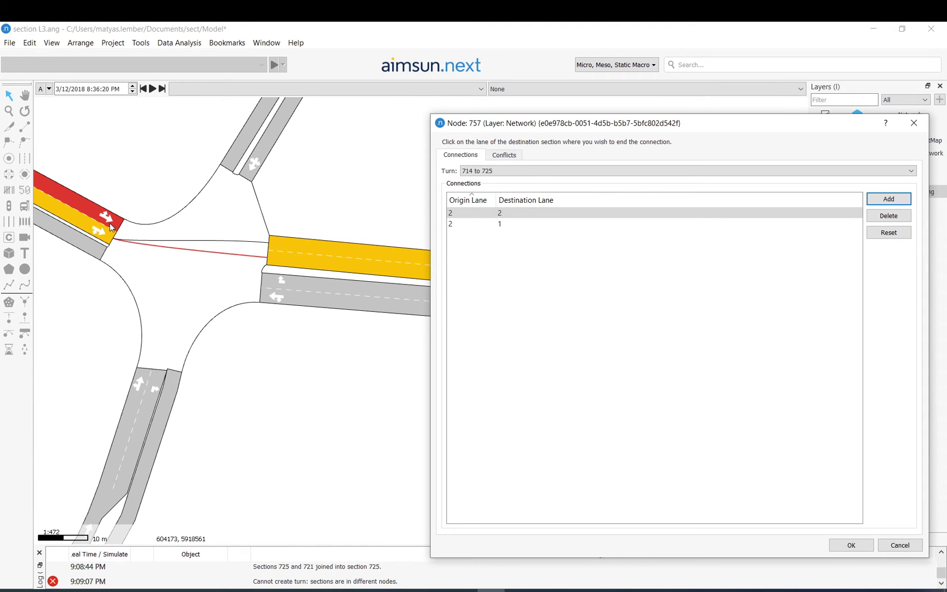
{"action": "left_click", "coordinate": [279, 247]}
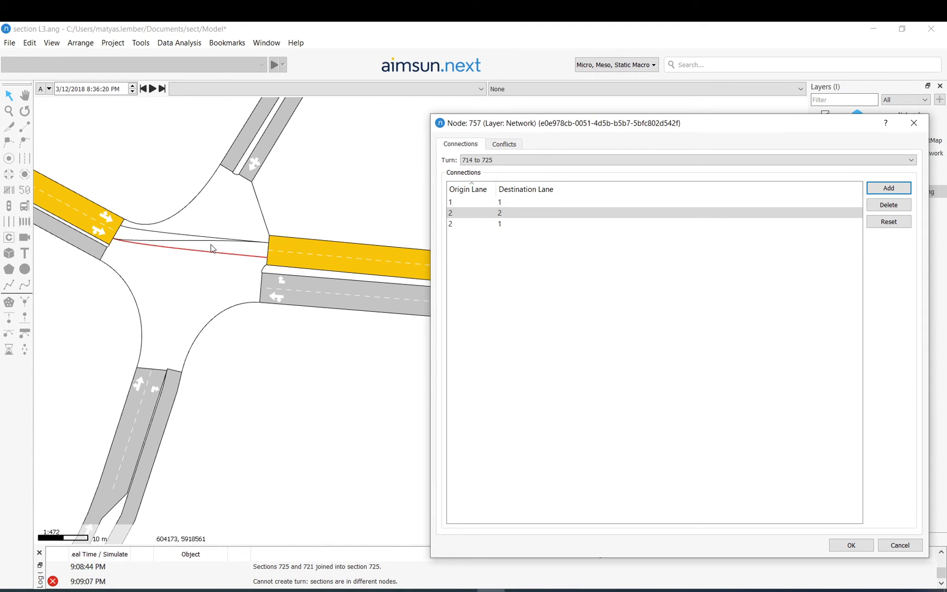
{"action": "left_click", "coordinate": [789, 224]}
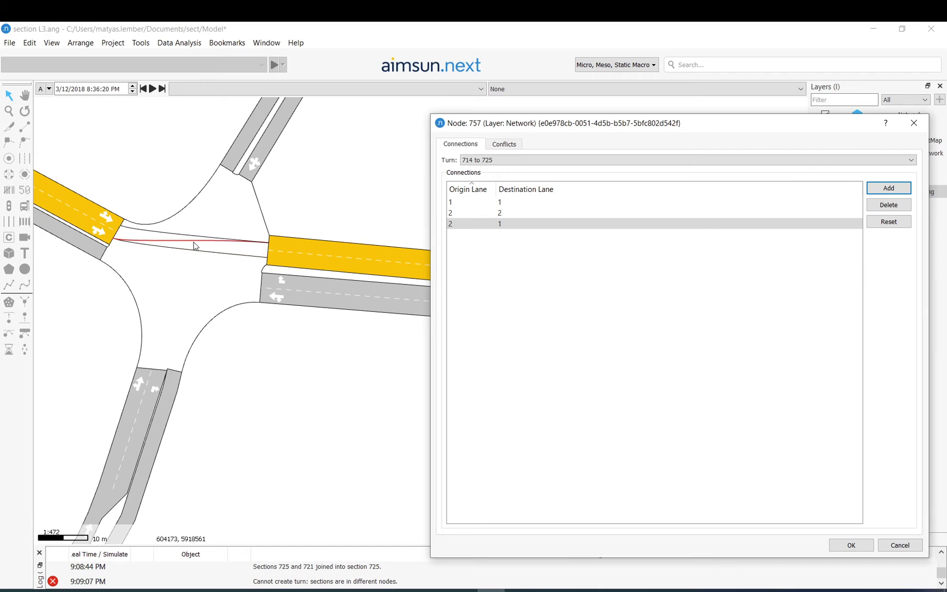
{"action": "left_click", "coordinate": [889, 205]}
{"action": "left_click", "coordinate": [844, 546]}
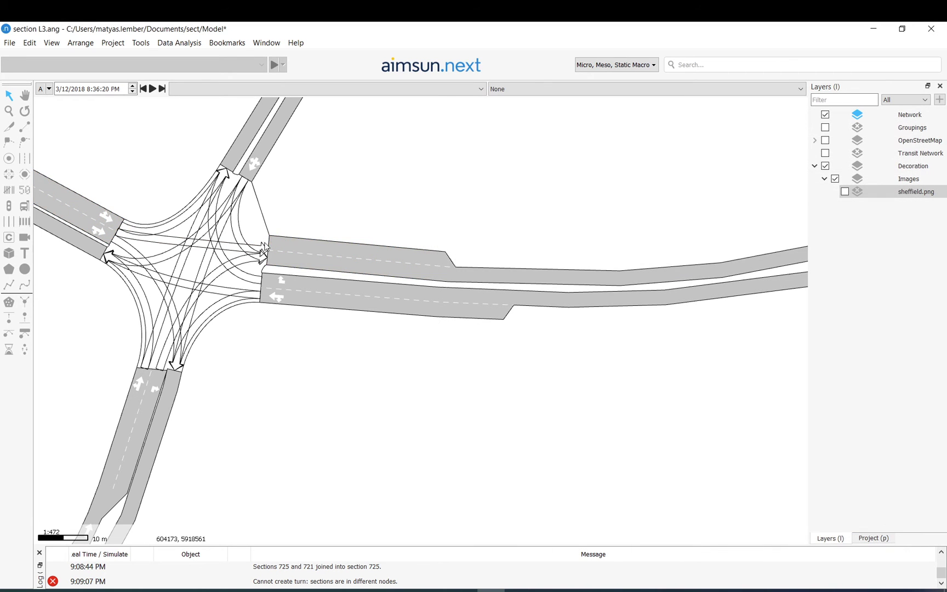
{"action": "left_click", "coordinate": [285, 247]}
{"action": "left_click", "coordinate": [296, 227]}
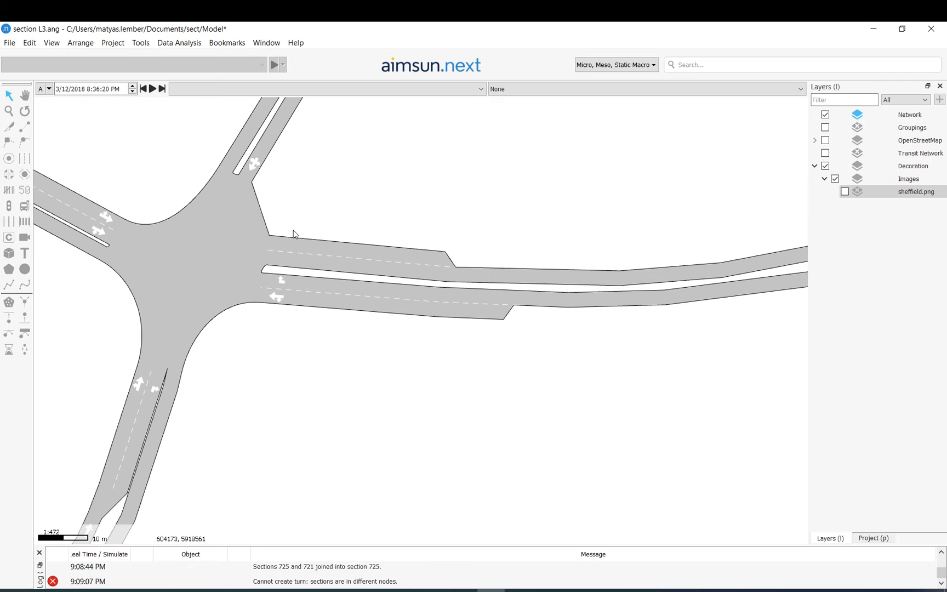
Add a partial-length side lane along the northern edge of the western approach section, ending at the junction.
{"action": "left_click", "coordinate": [90, 206]}
{"action": "left_click_drag", "start_coordinate": [107, 196], "coordinate": [232, 228]}
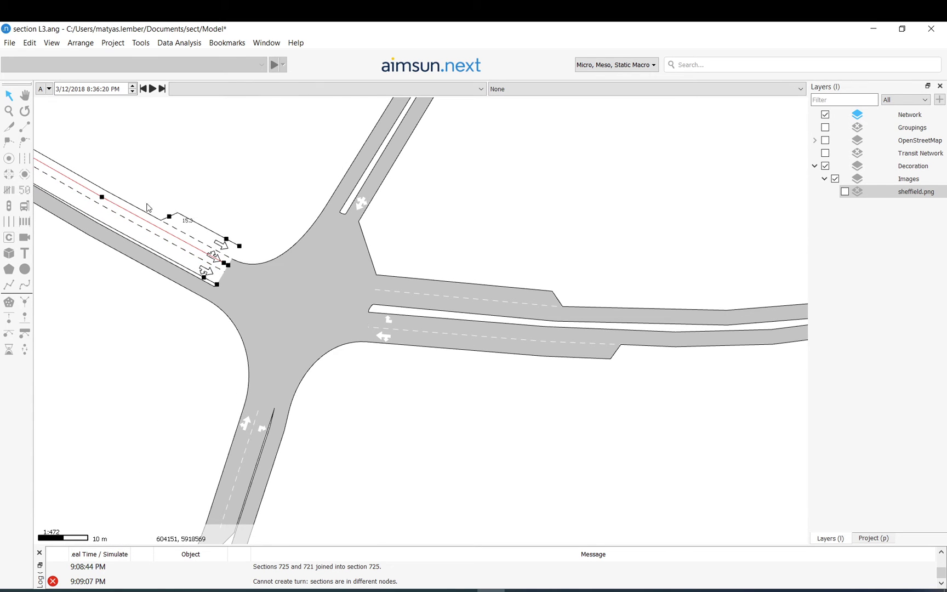
{"action": "left_click", "coordinate": [270, 208]}
Set the west-to-north turn to start only from the western approach's side lane and apply it.
{"action": "left_click", "coordinate": [265, 265]}
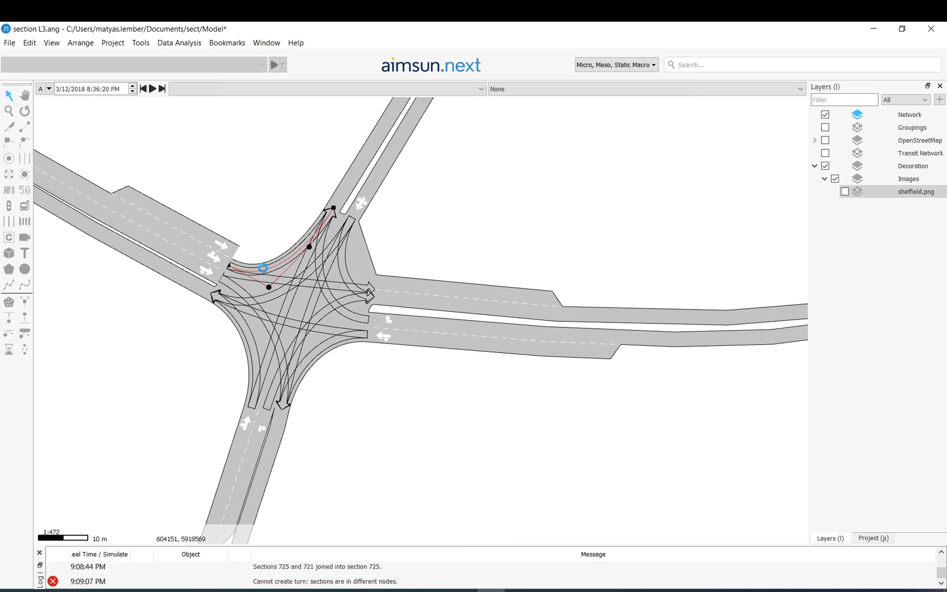
{"action": "double_click", "coordinate": [258, 270]}
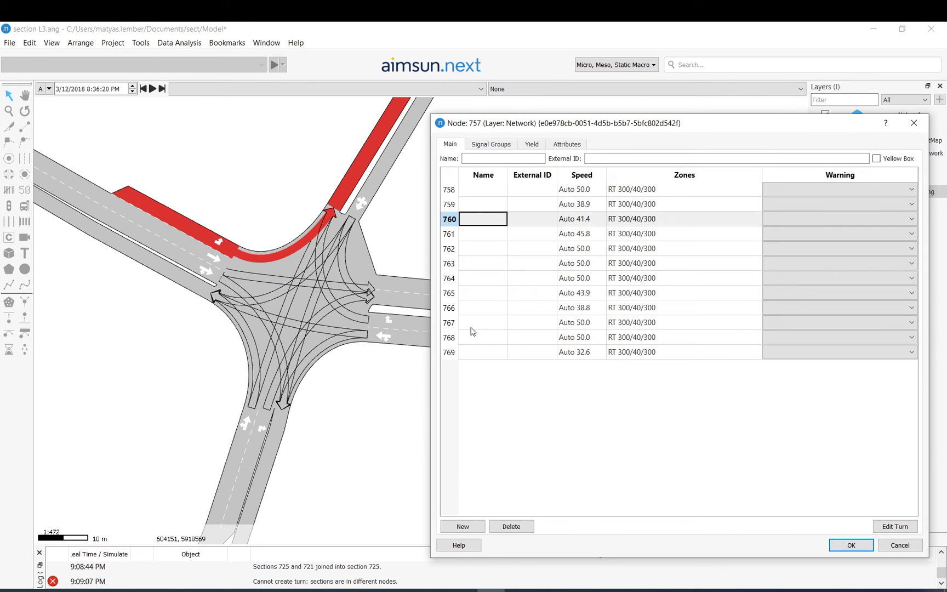
{"action": "left_click", "coordinate": [851, 545]}
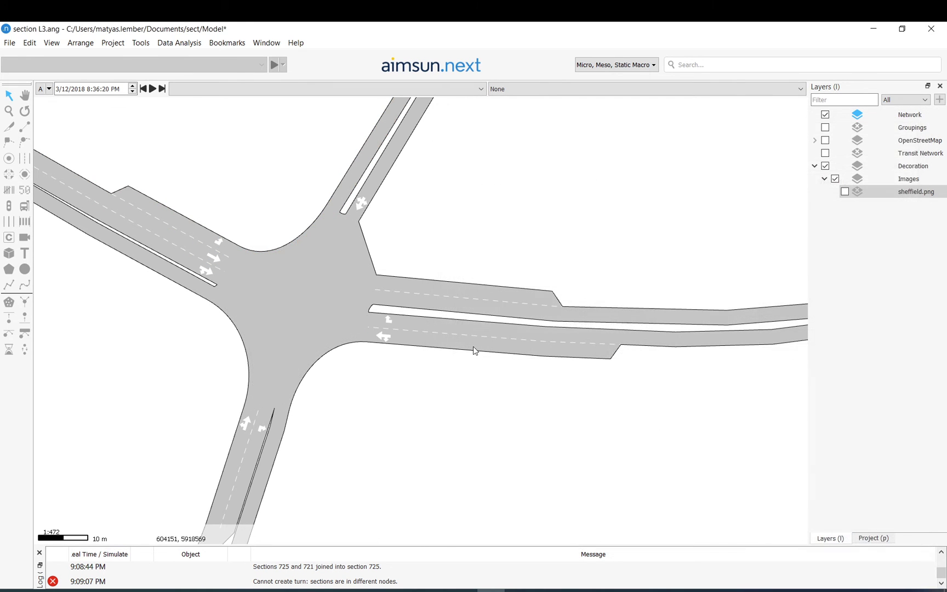
Open the west-to-east turn in the node editor, view its origin and destination lanes, and close it without changes.
{"action": "left_click", "coordinate": [228, 273]}
{"action": "left_click", "coordinate": [226, 269]}
{"action": "left_click", "coordinate": [245, 268]}
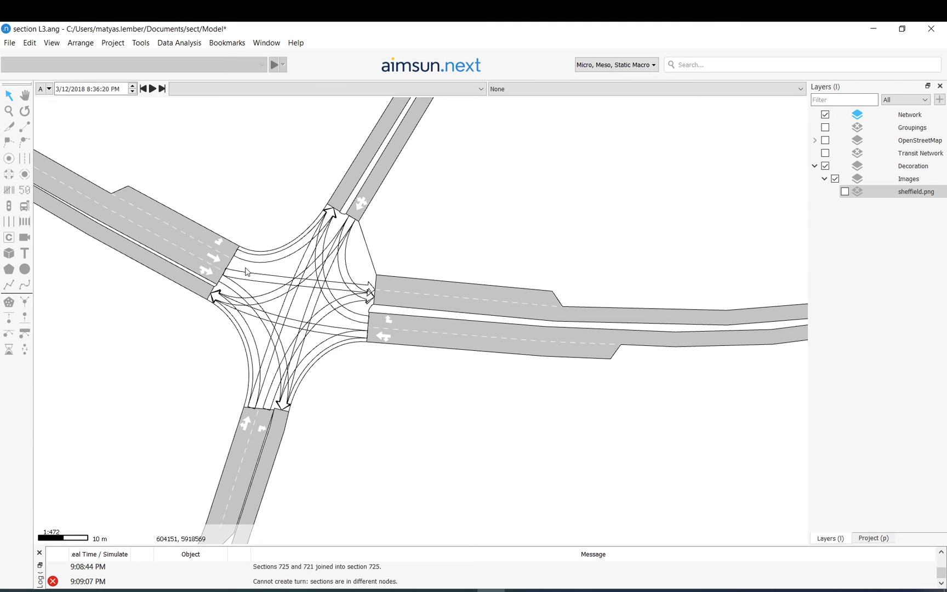
{"action": "double_click", "coordinate": [246, 274]}
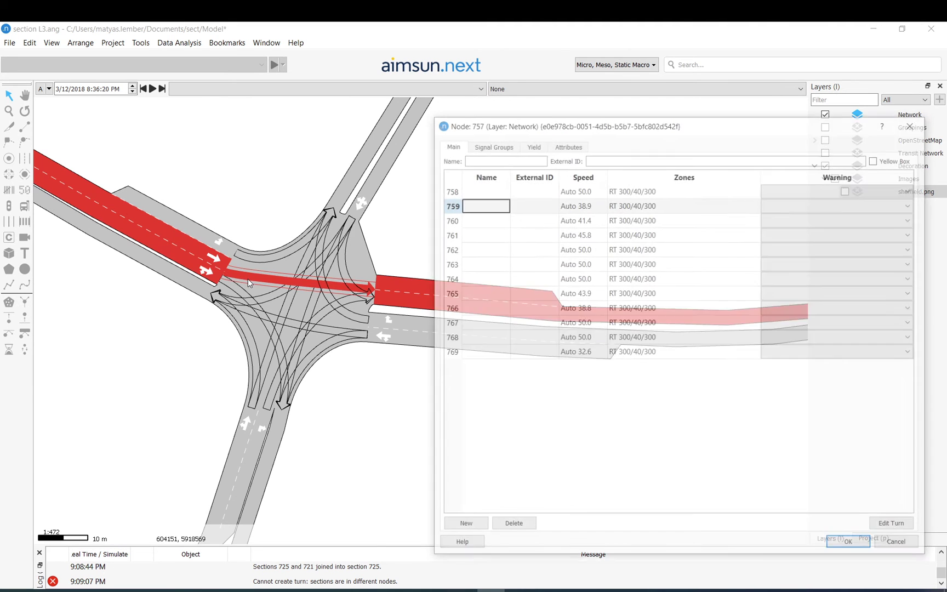
{"action": "left_click", "coordinate": [914, 125]}
Open the junction node's Advanced Editor and display the lane connections of turn 714 to 725.
{"action": "left_click", "coordinate": [257, 276]}
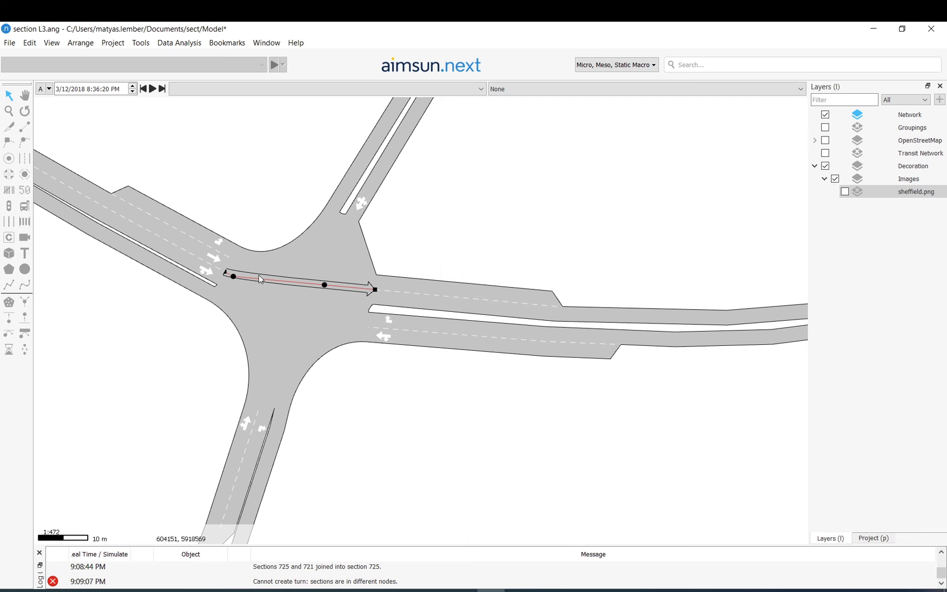
{"action": "right_click", "coordinate": [257, 277]}
{"action": "left_click", "coordinate": [257, 277]}
{"action": "right_click", "coordinate": [278, 268]}
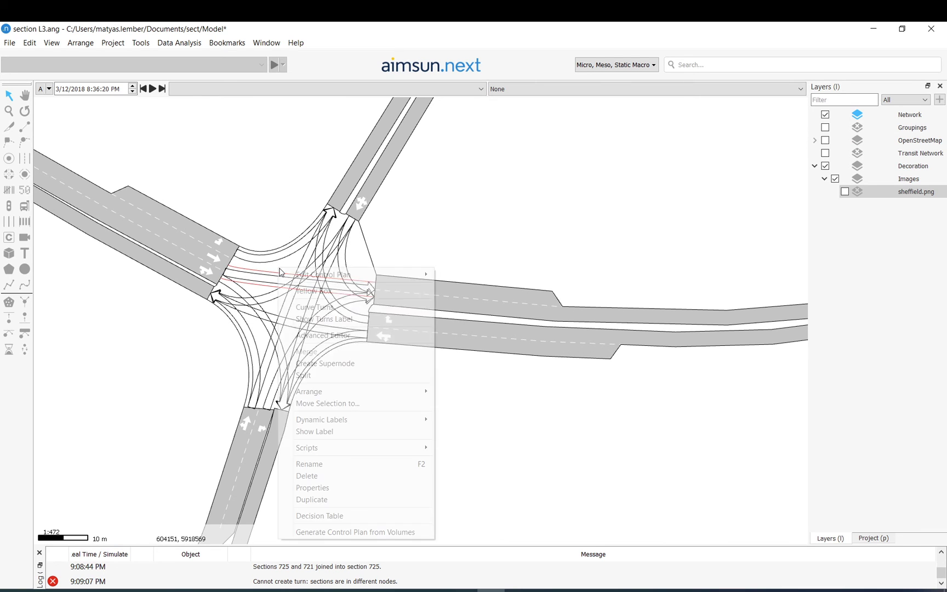
{"action": "left_click", "coordinate": [323, 335]}
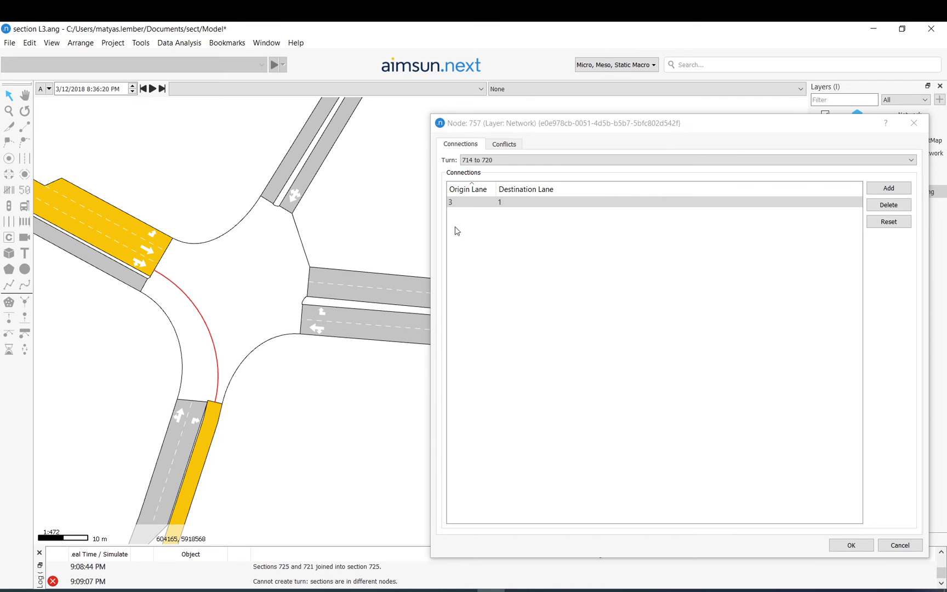
{"action": "left_click", "coordinate": [498, 162]}
{"action": "left_click", "coordinate": [492, 179]}
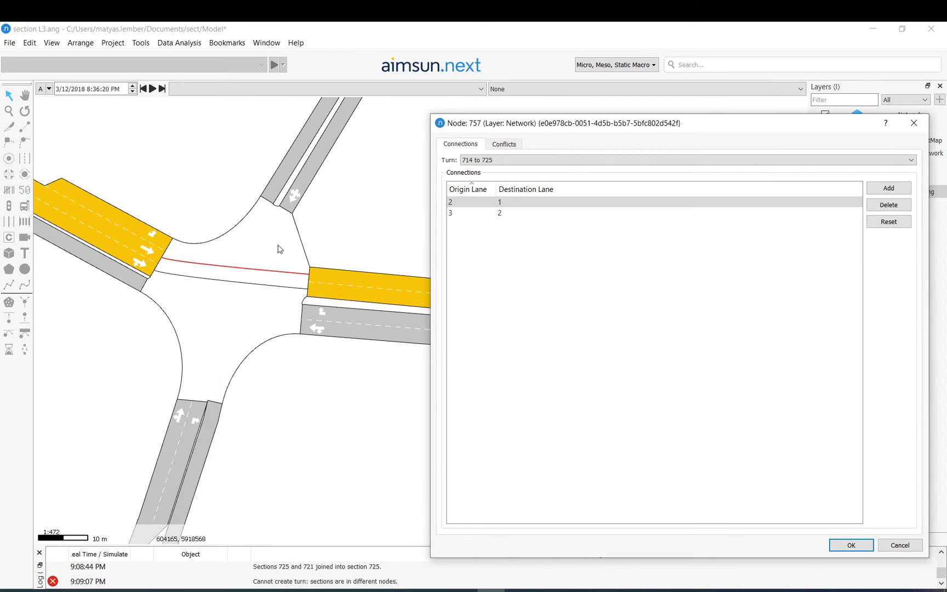
Try to connect the western approach's side lane to the eastern exit's lane 1 in turn 714 to 725.
{"action": "left_click", "coordinate": [876, 189]}
{"action": "left_click", "coordinate": [164, 241]}
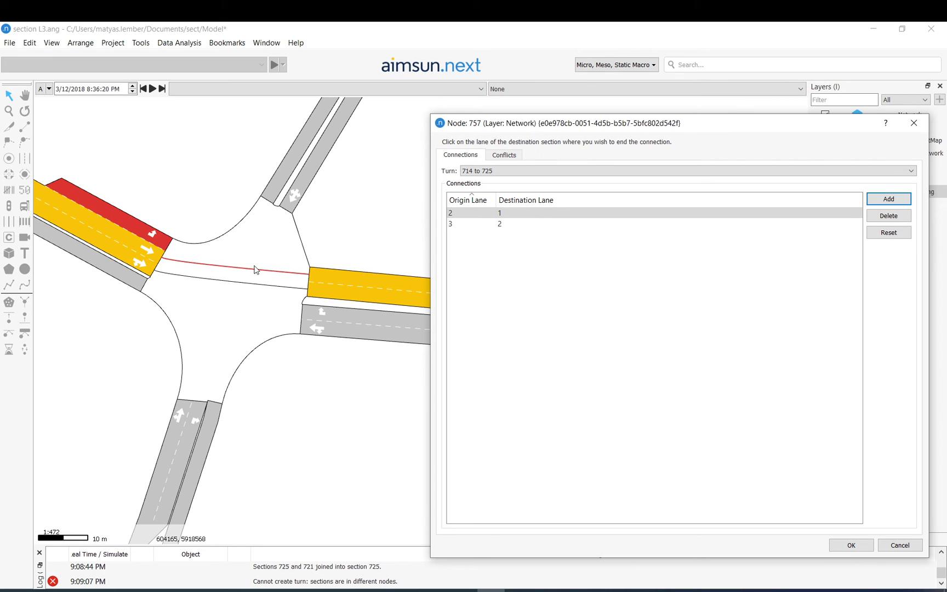
{"action": "left_click", "coordinate": [321, 277]}
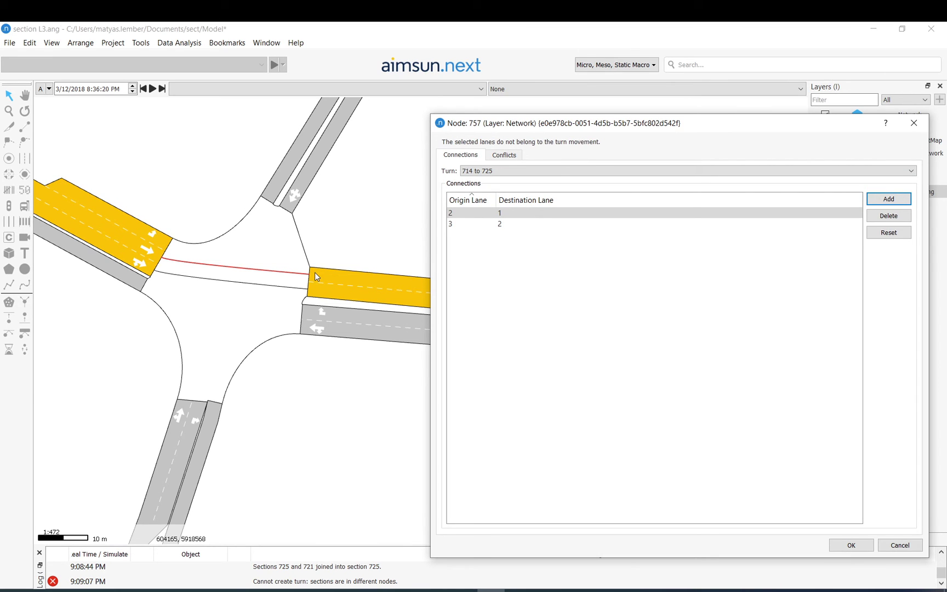
Delete both lane connections of turn 714 to 725 and add one from origin lane 3 to destination lane 2.
{"action": "left_click", "coordinate": [191, 280]}
{"action": "left_click", "coordinate": [899, 206]}
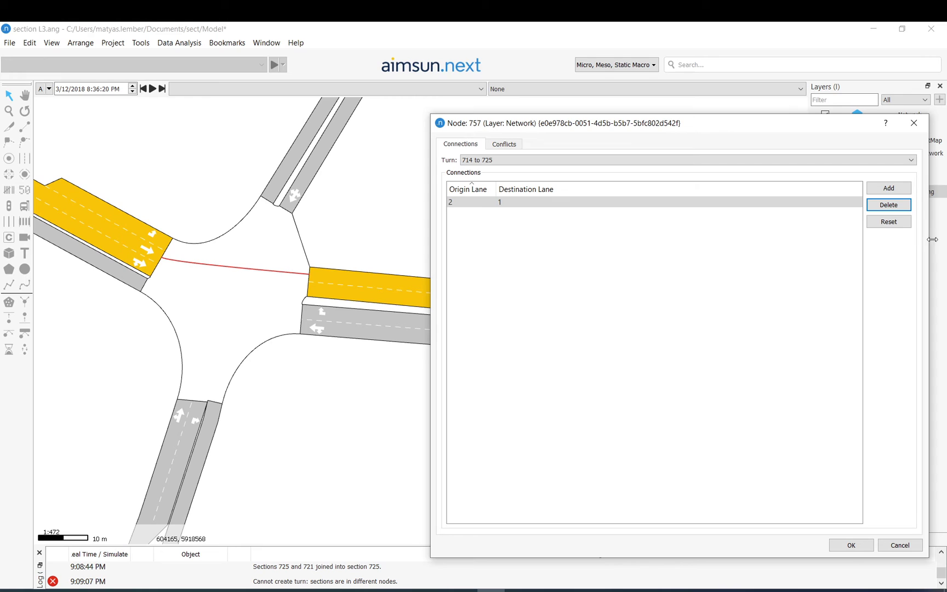
{"action": "left_click", "coordinate": [886, 205]}
{"action": "left_click", "coordinate": [888, 188]}
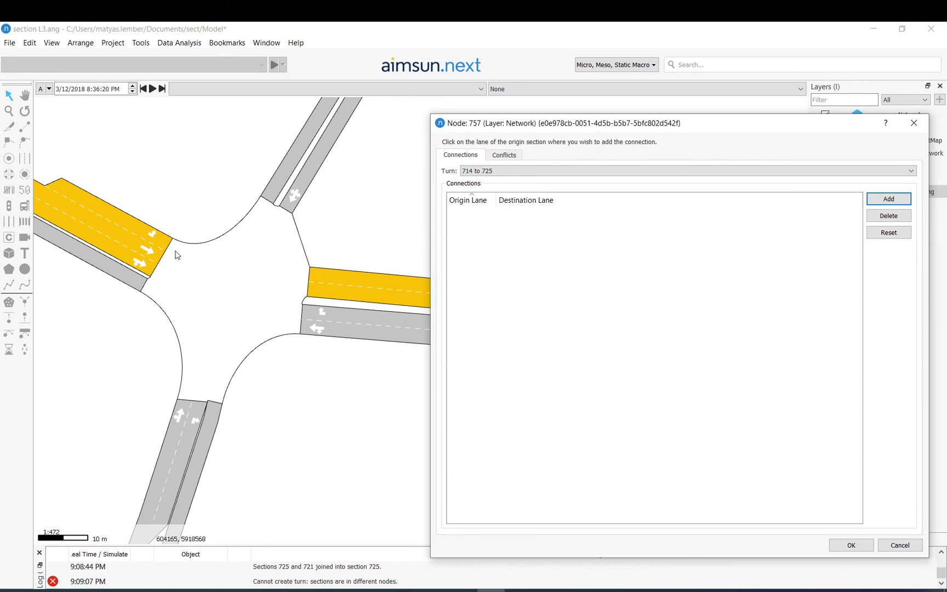
{"action": "left_click", "coordinate": [151, 270]}
{"action": "left_click", "coordinate": [312, 294]}
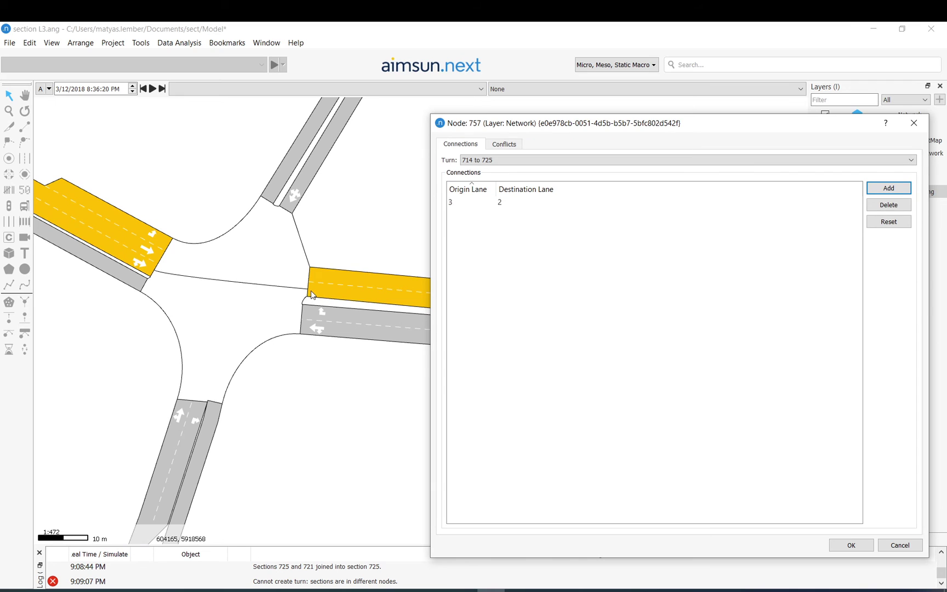
Add a connection from origin lane 2 to destination lane 1 in turn 714 to 725.
{"action": "left_click", "coordinate": [885, 189]}
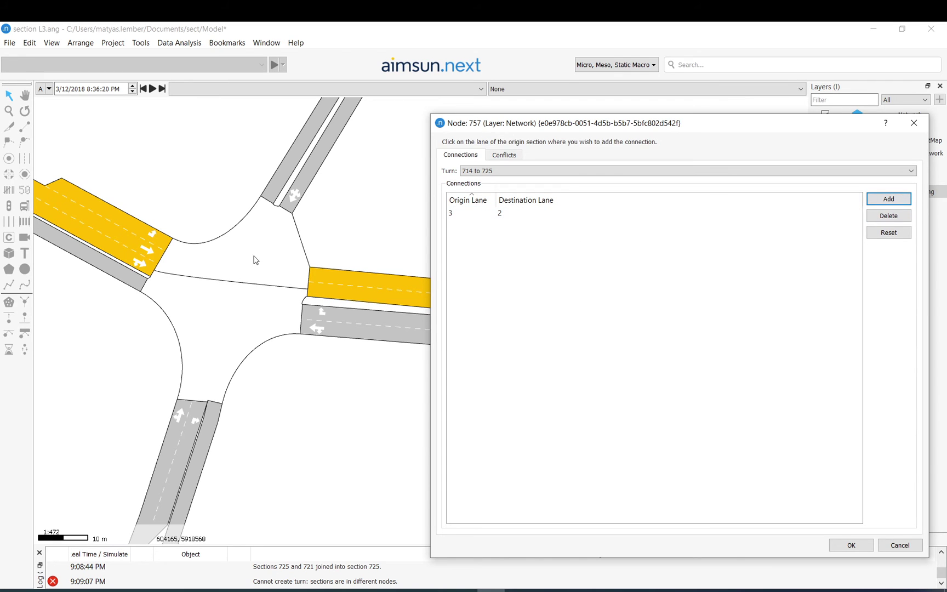
{"action": "left_click", "coordinate": [157, 260]}
{"action": "left_click", "coordinate": [313, 275]}
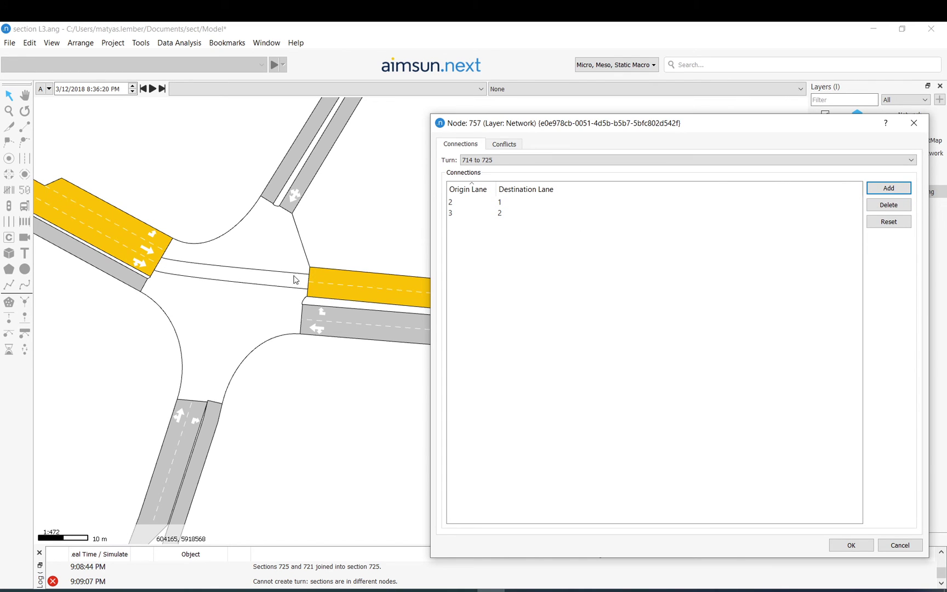
Try again to connect the western approach's side lane to the eastern exit in turn 714 to 725, and accept the connections editor.
{"action": "left_click", "coordinate": [889, 188]}
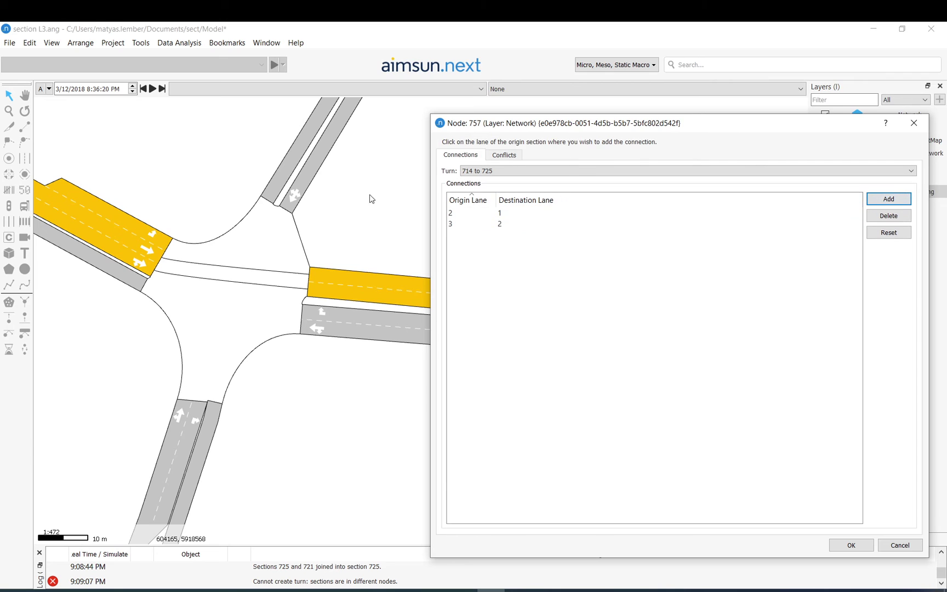
{"action": "left_click", "coordinate": [168, 246]}
{"action": "left_click", "coordinate": [316, 283]}
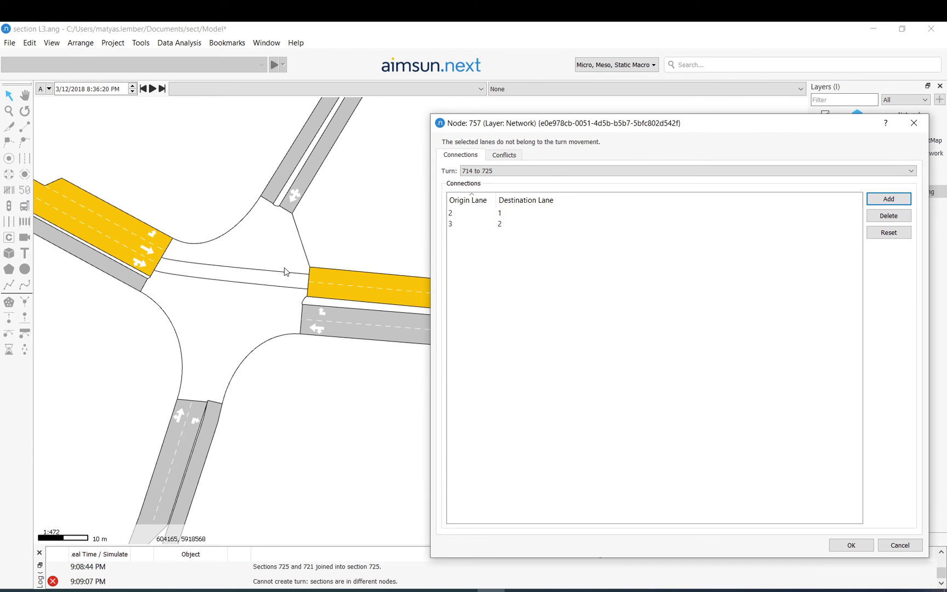
{"action": "left_click", "coordinate": [889, 198]}
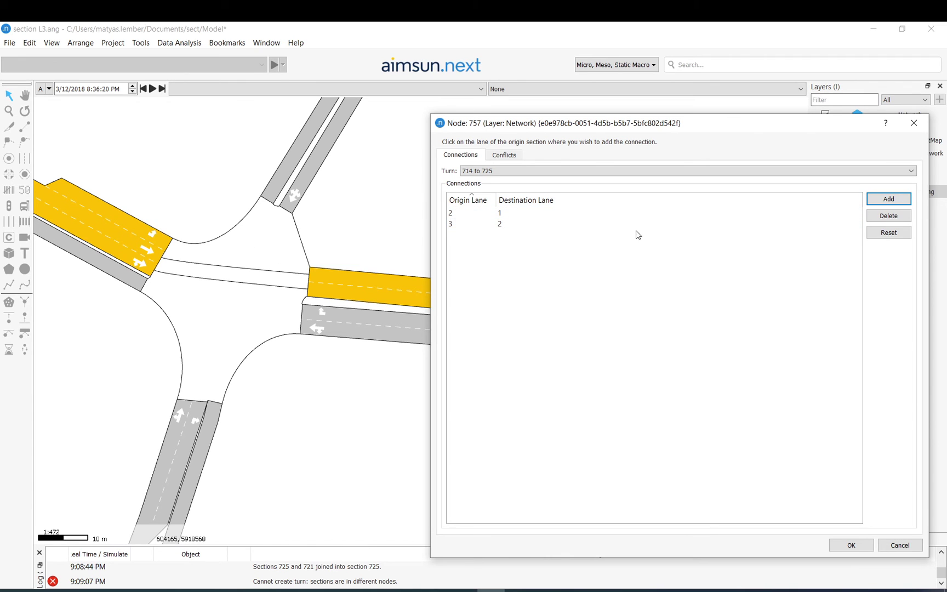
{"action": "left_click", "coordinate": [878, 202]}
{"action": "left_click", "coordinate": [165, 247]}
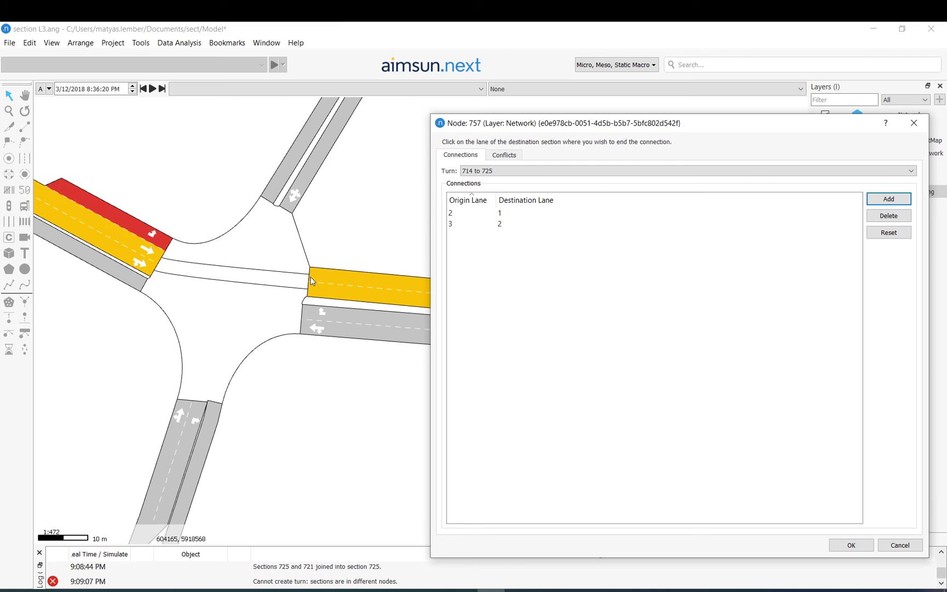
{"action": "left_click", "coordinate": [316, 280]}
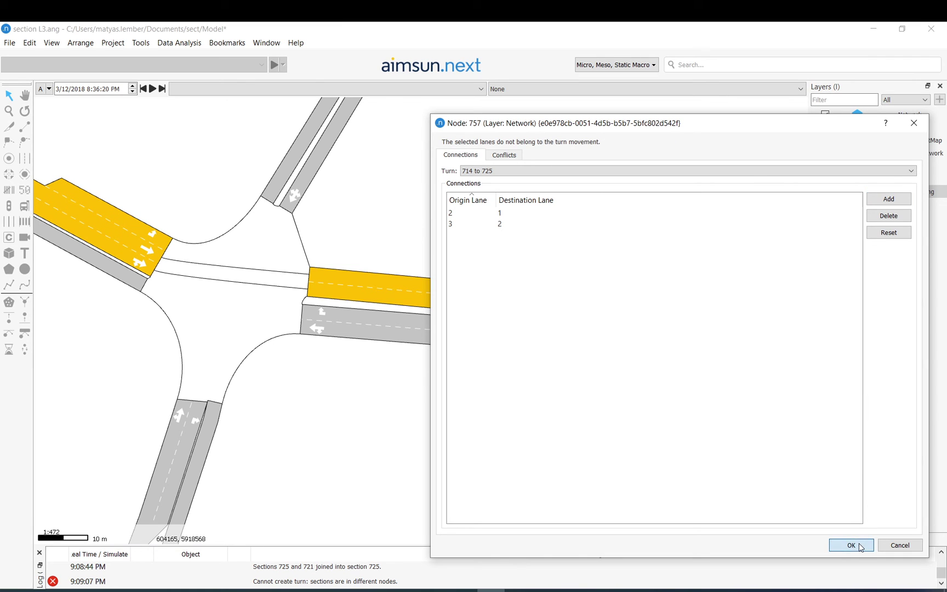
{"action": "left_click", "coordinate": [893, 202]}
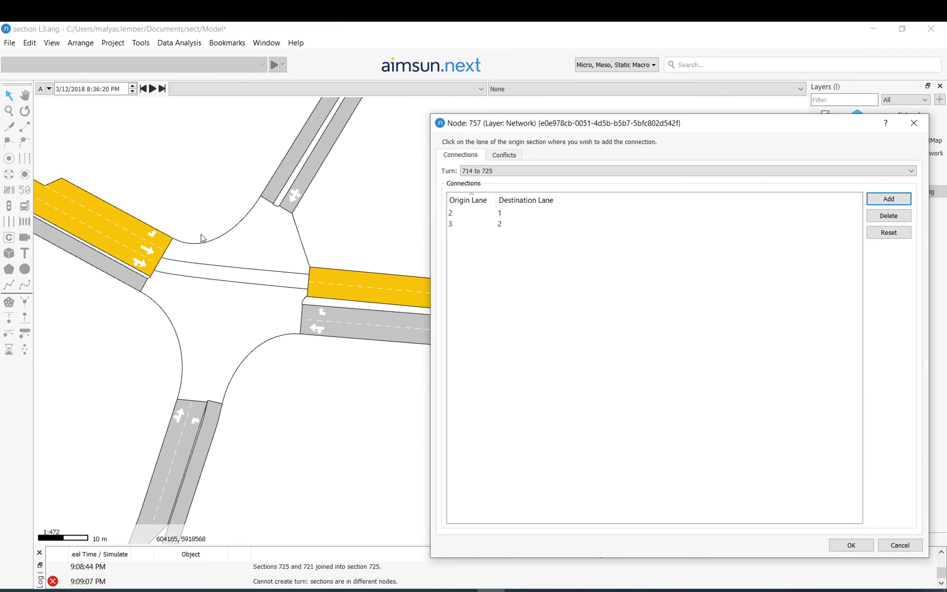
{"action": "left_click", "coordinate": [166, 247]}
{"action": "left_click", "coordinate": [321, 276]}
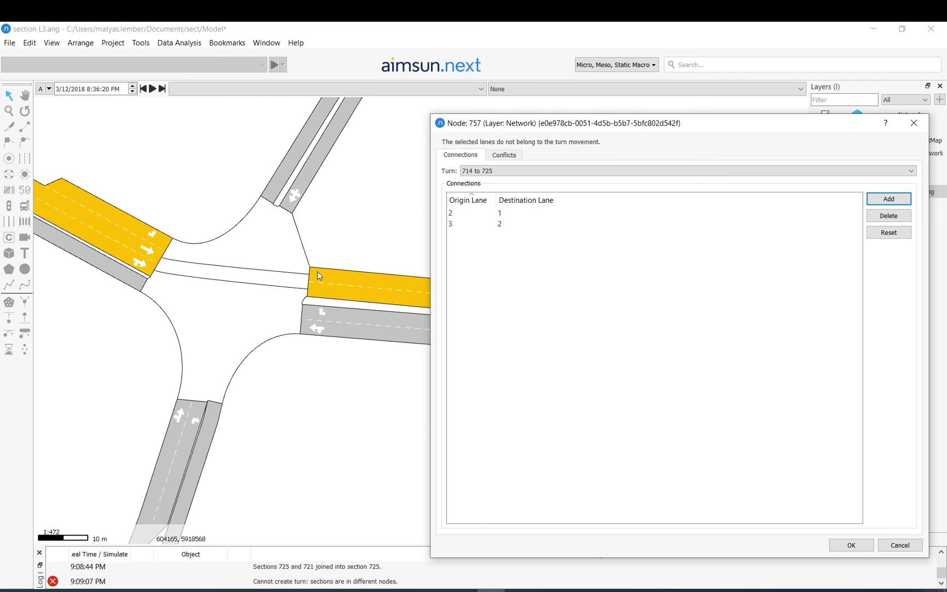
{"action": "left_click", "coordinate": [849, 544]}
Extend the west-to-east turn's origin to all three lanes of the western approach, including the side lane, and accept the node settings.
{"action": "left_click", "coordinate": [183, 270]}
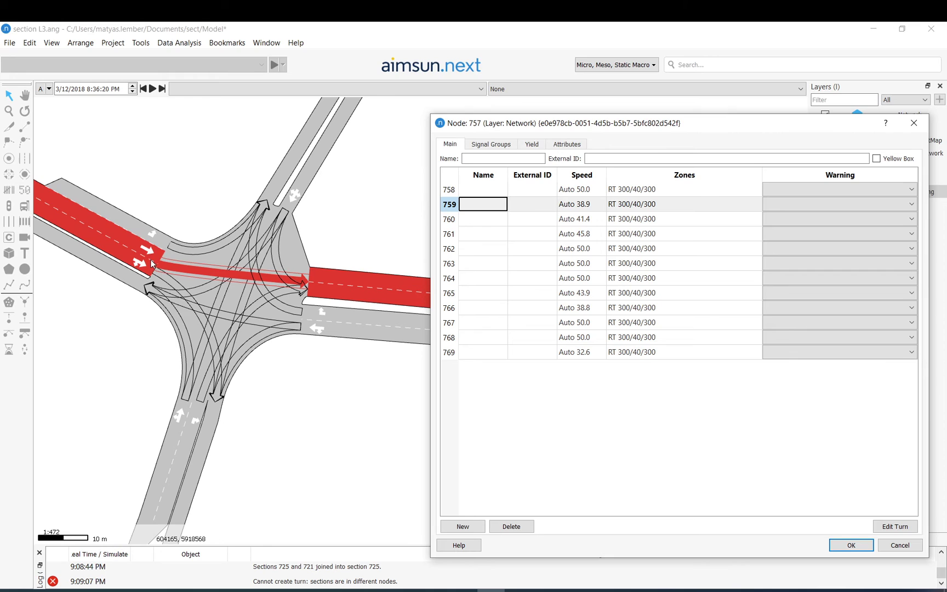
{"action": "left_click", "coordinate": [163, 244]}
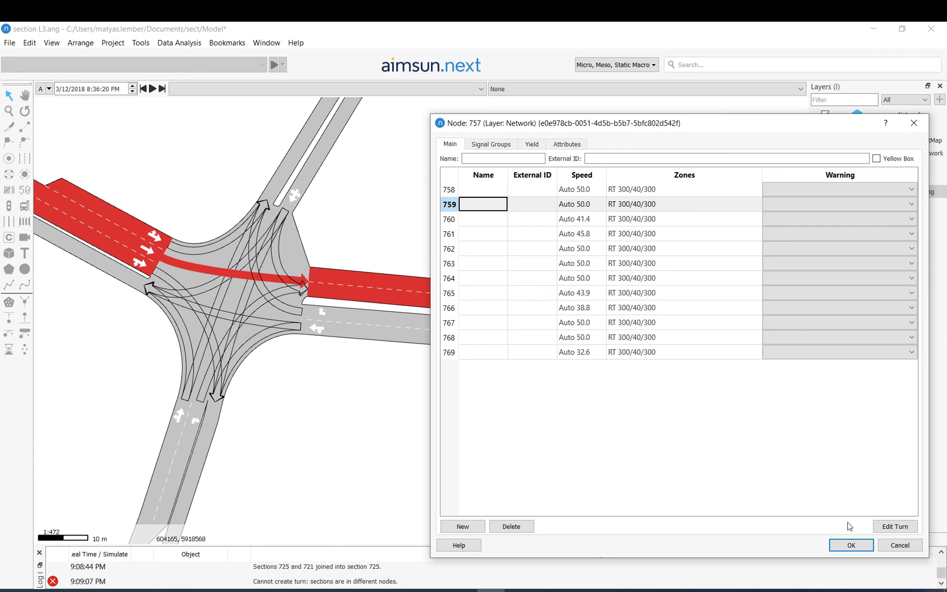
{"action": "left_click", "coordinate": [850, 545]}
Open the junction node's Advanced Editor and go through the lane connections of its turns, returning to turn 714 to 725.
{"action": "left_click", "coordinate": [205, 268]}
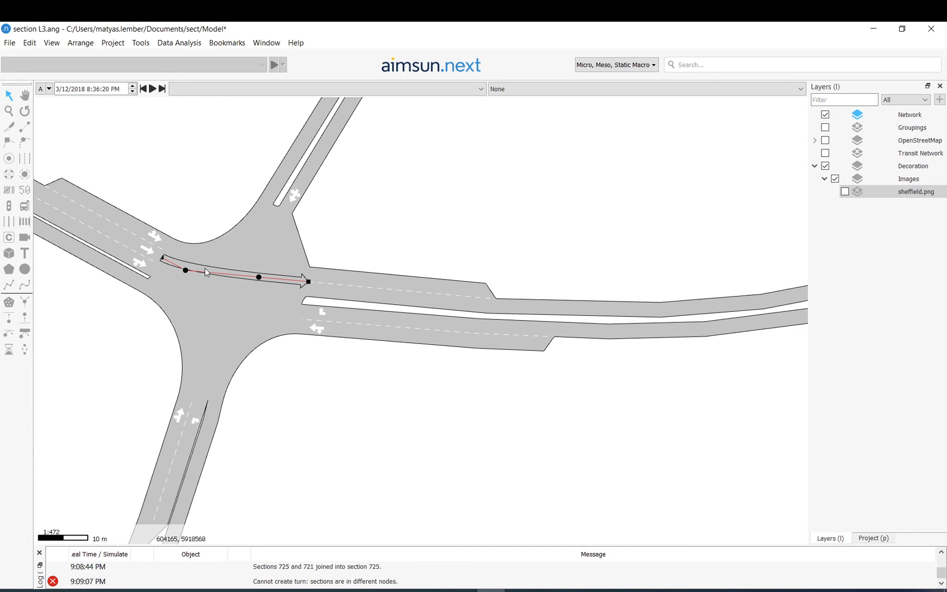
{"action": "right_click", "coordinate": [205, 268]}
{"action": "left_click", "coordinate": [217, 245]}
{"action": "left_click", "coordinate": [226, 265]}
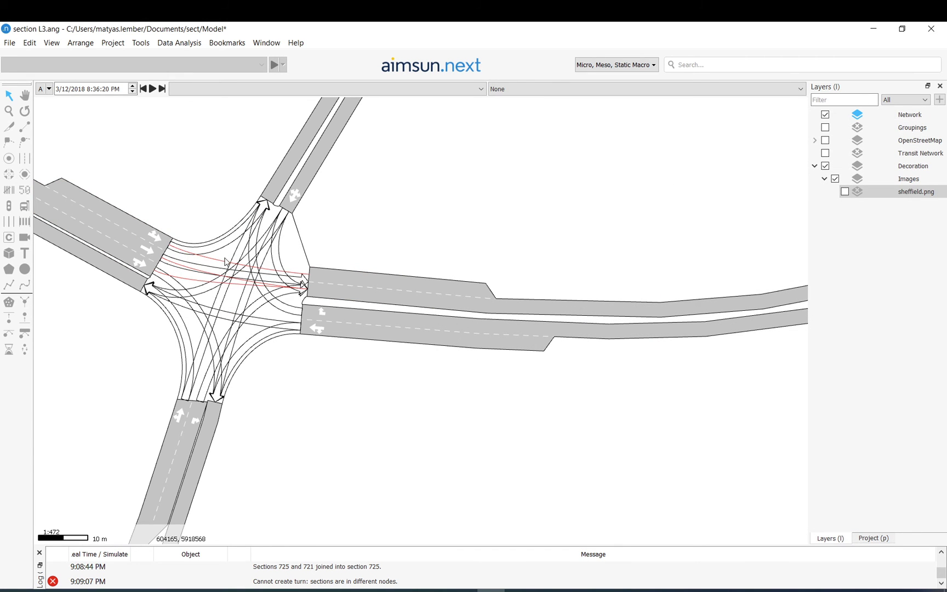
{"action": "right_click", "coordinate": [226, 259]}
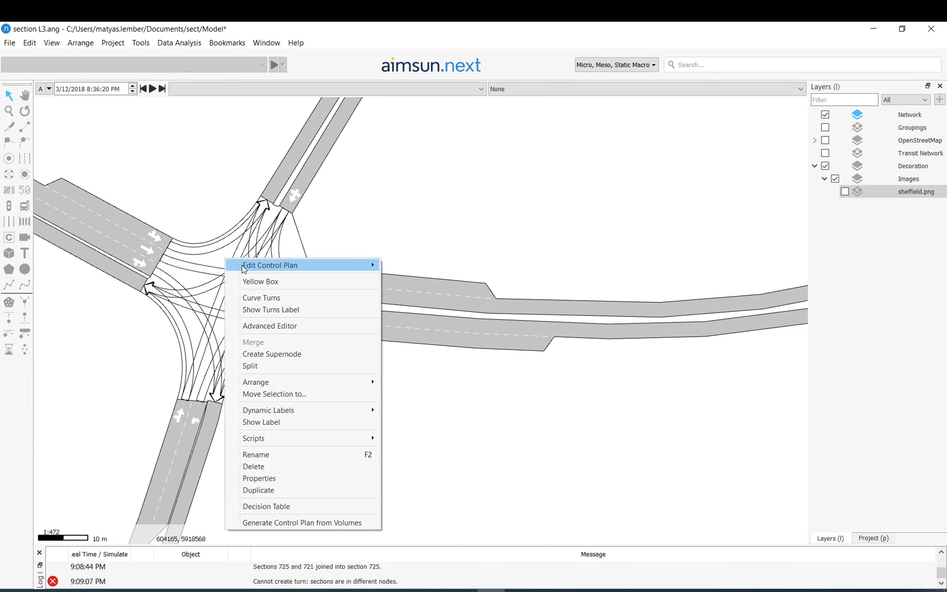
{"action": "left_click", "coordinate": [304, 325]}
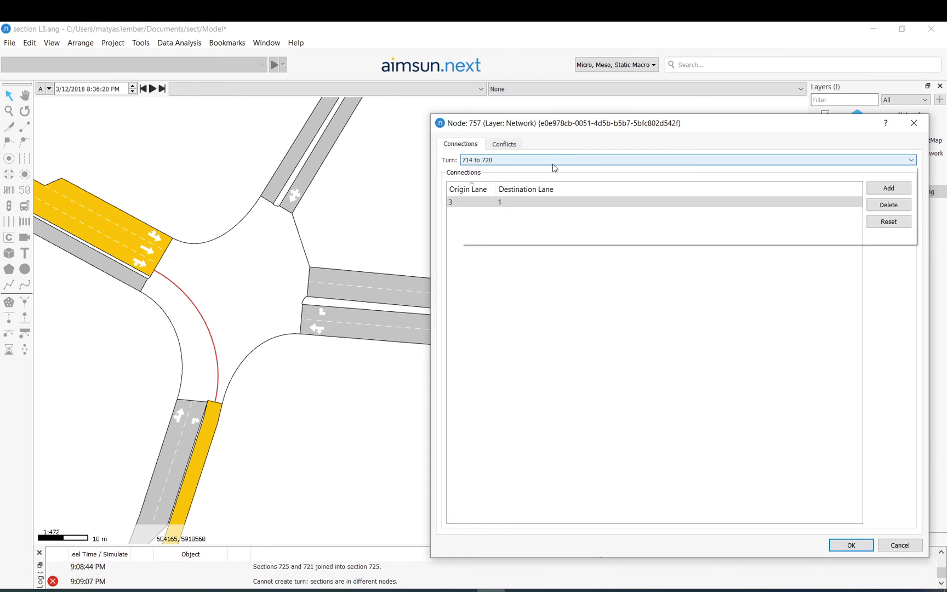
{"action": "left_click", "coordinate": [554, 161]}
{"action": "left_click", "coordinate": [513, 186]}
{"action": "key", "text": "Down"}
{"action": "key", "text": "Down"}
{"action": "key", "text": "Down"}
{"action": "key", "text": "Down"}
{"action": "key", "text": "Down"}
{"action": "key", "text": "Down"}
{"action": "key", "text": "Down"}
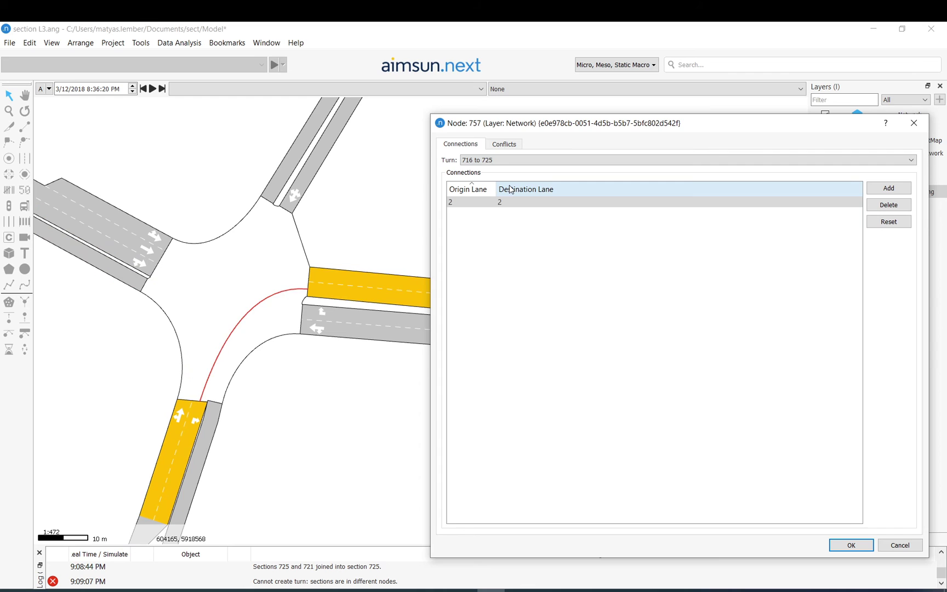
{"action": "key", "text": "Down"}
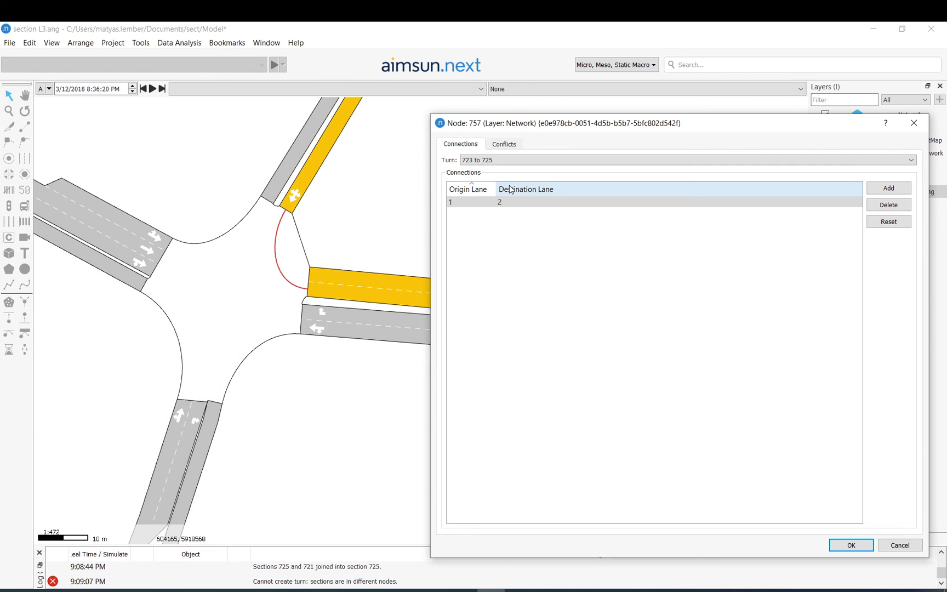
{"action": "key", "text": "Down"}
{"action": "key", "text": "Down"}
{"action": "key", "text": "Down"}
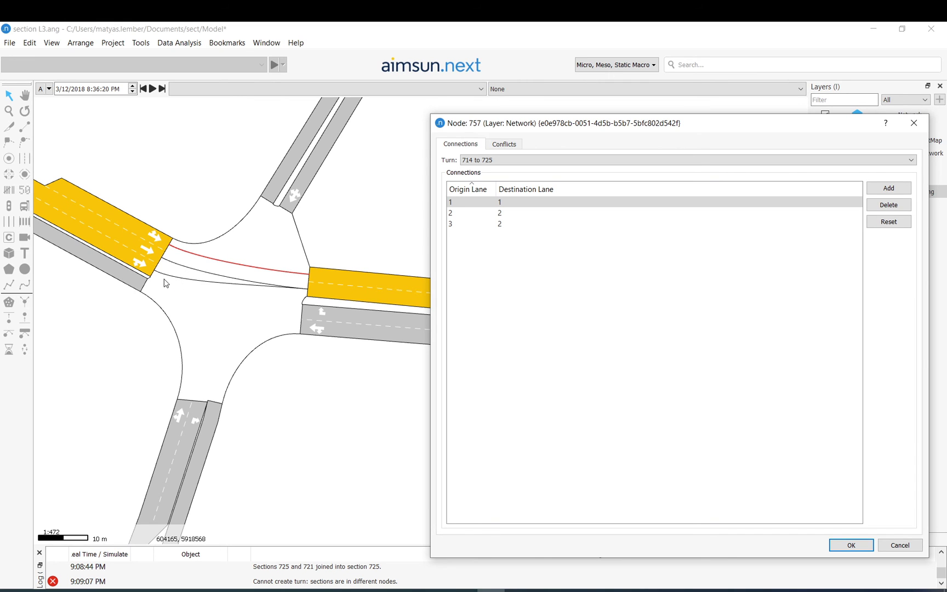
Examine each lane connection of turn 714 to 725 individually and close the editor without changes.
{"action": "left_click", "coordinate": [194, 275]}
{"action": "left_click", "coordinate": [230, 277]}
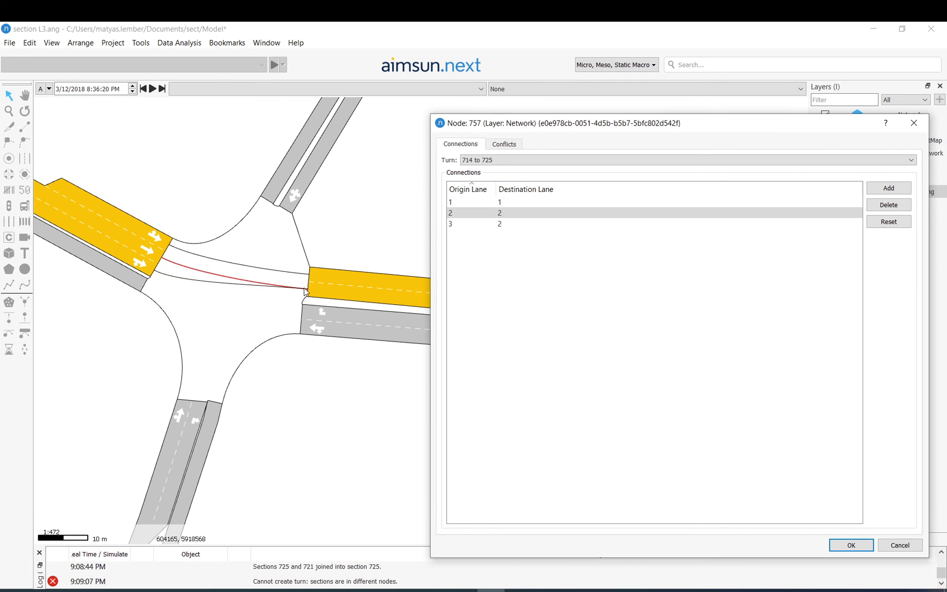
{"action": "left_click", "coordinate": [226, 283]}
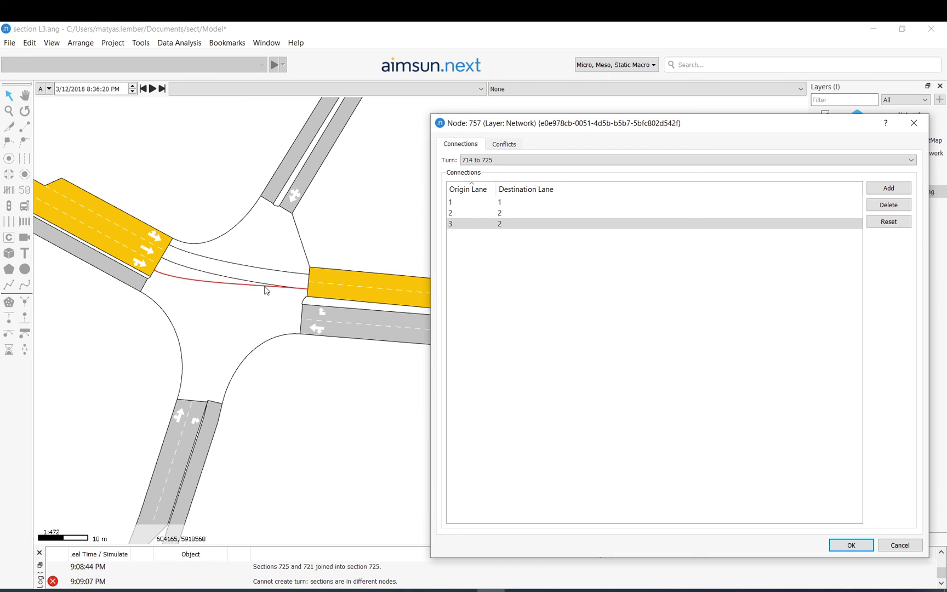
{"action": "left_click", "coordinate": [232, 282]}
{"action": "left_click", "coordinate": [195, 281]}
{"action": "left_click", "coordinate": [199, 273]}
{"action": "left_click", "coordinate": [198, 283]}
{"action": "left_click", "coordinate": [203, 272]}
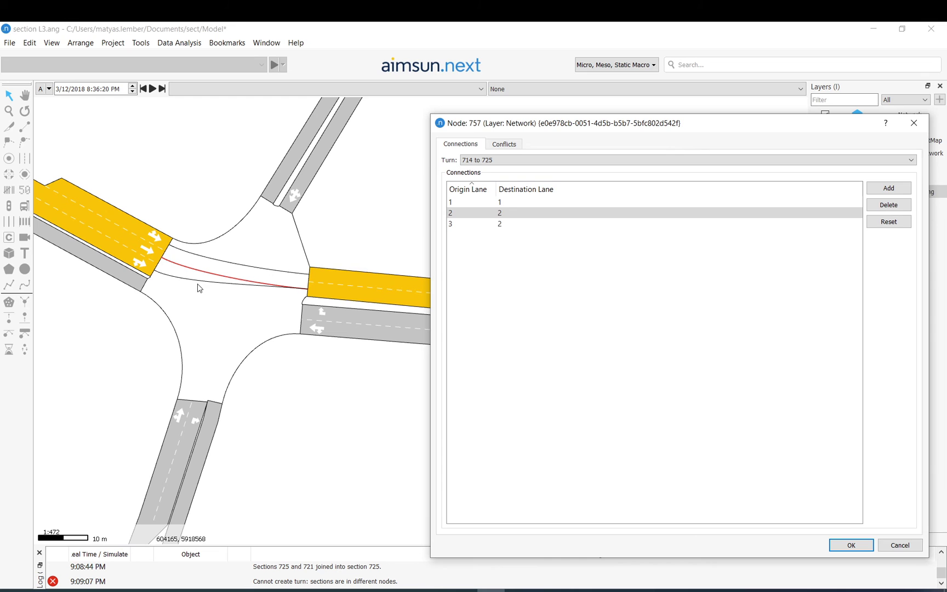
{"action": "key", "text": "Down"}
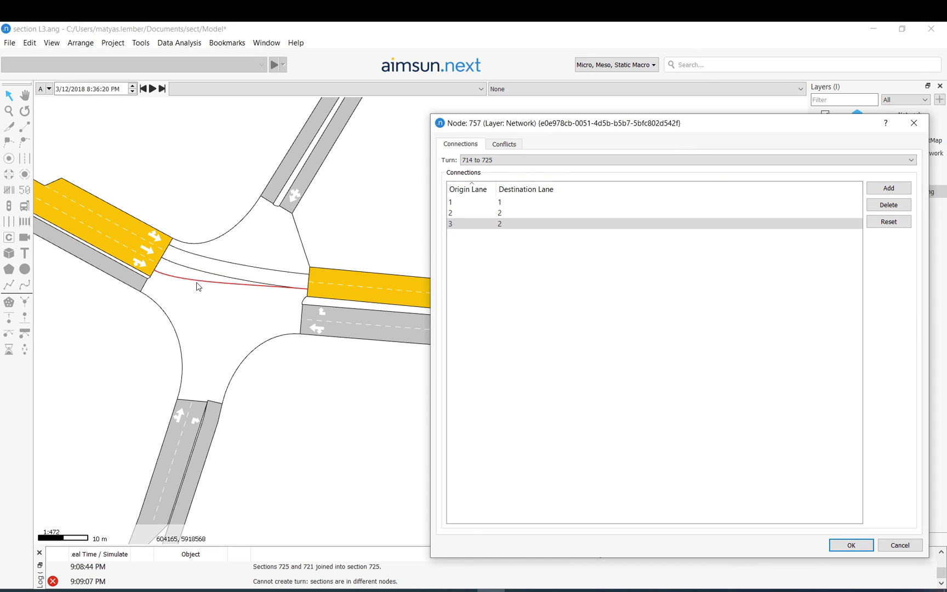
{"action": "left_click", "coordinate": [201, 255]}
{"action": "left_click", "coordinate": [900, 546]}
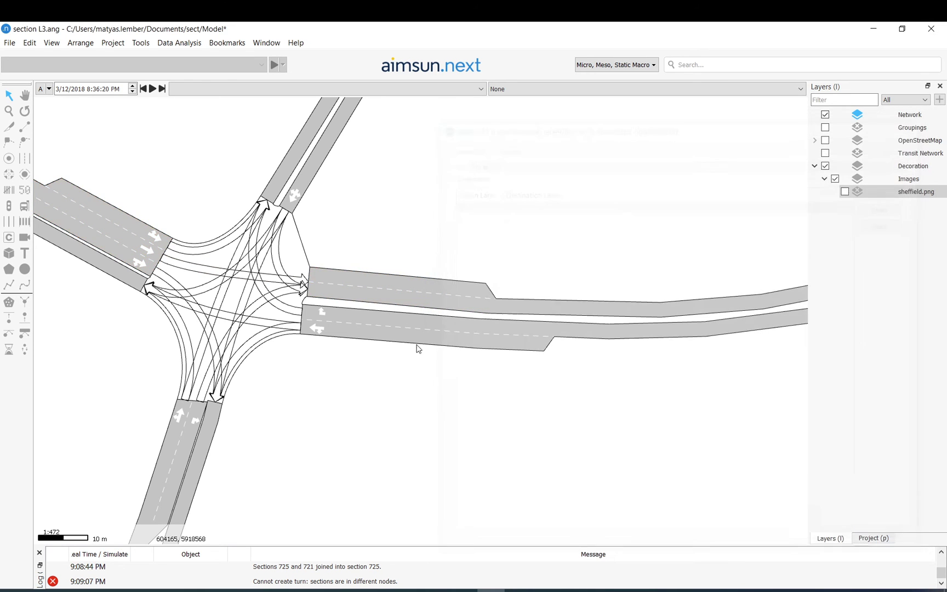
Try limiting the west-to-east turn's origin to the western approach's side lane and discard the change.
{"action": "left_click", "coordinate": [196, 268]}
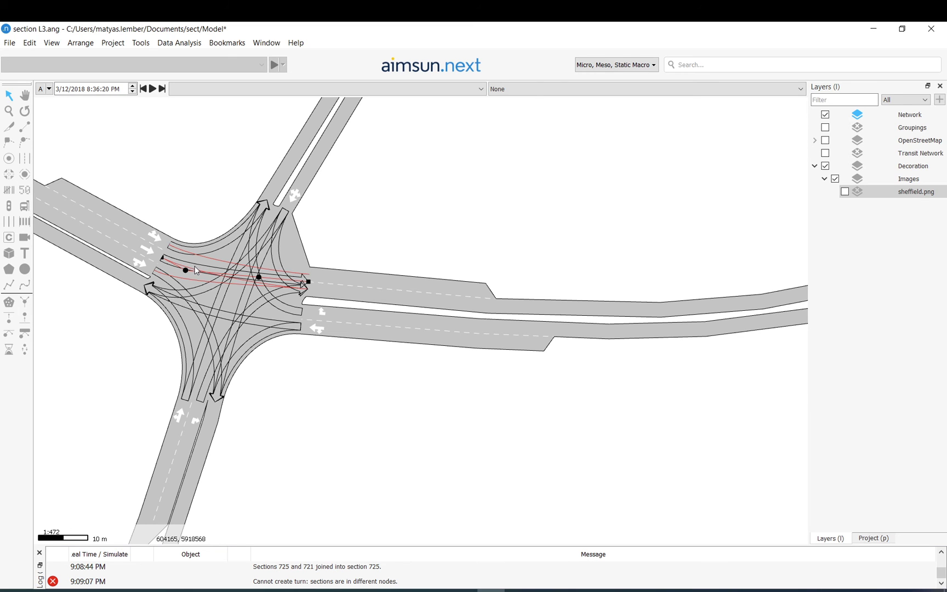
{"action": "double_click", "coordinate": [195, 270]}
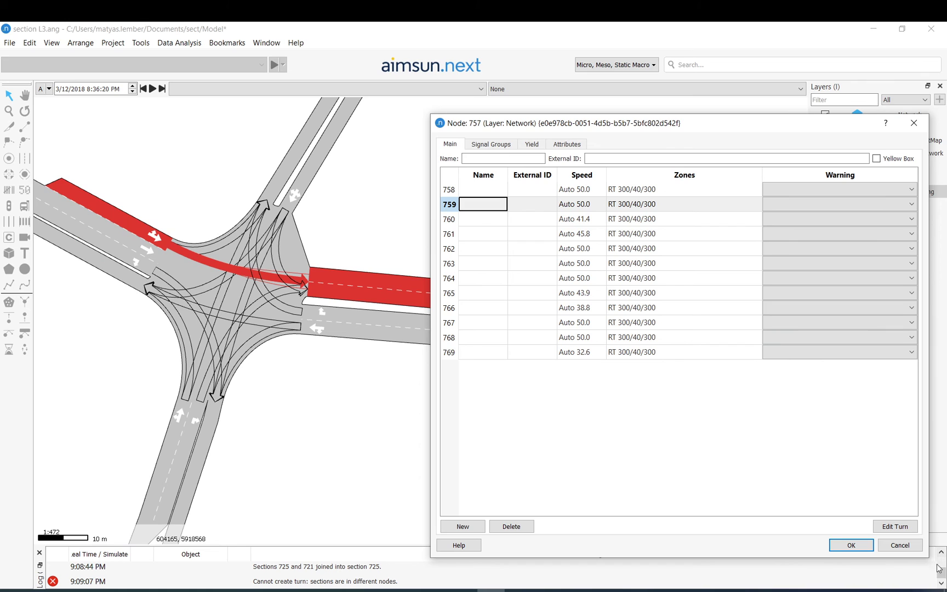
{"action": "left_click", "coordinate": [901, 545]}
Remove the western approach's side lane by collapsing it into the section end at the junction.
{"action": "left_click", "coordinate": [258, 251]}
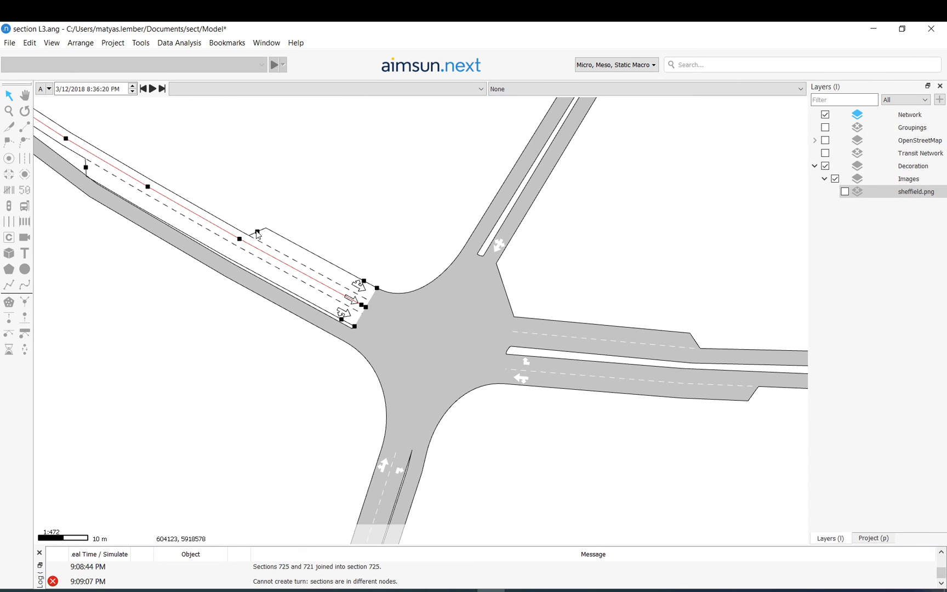
{"action": "left_click_drag", "start_coordinate": [365, 283], "coordinate": [357, 295]}
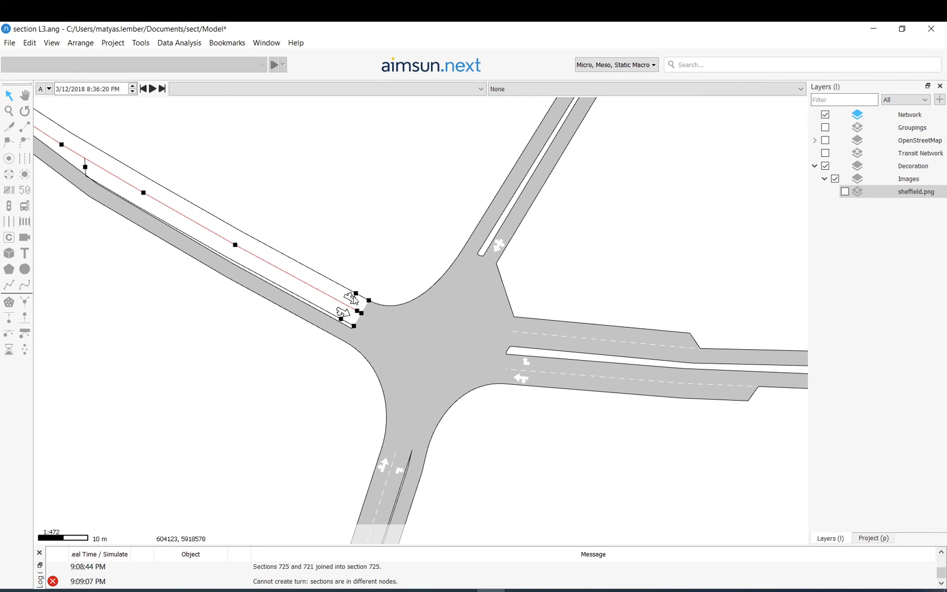
{"action": "left_click", "coordinate": [418, 286]}
Remove the eastern exit's side lane by shortening it back towards the junction.
{"action": "left_click", "coordinate": [594, 333]}
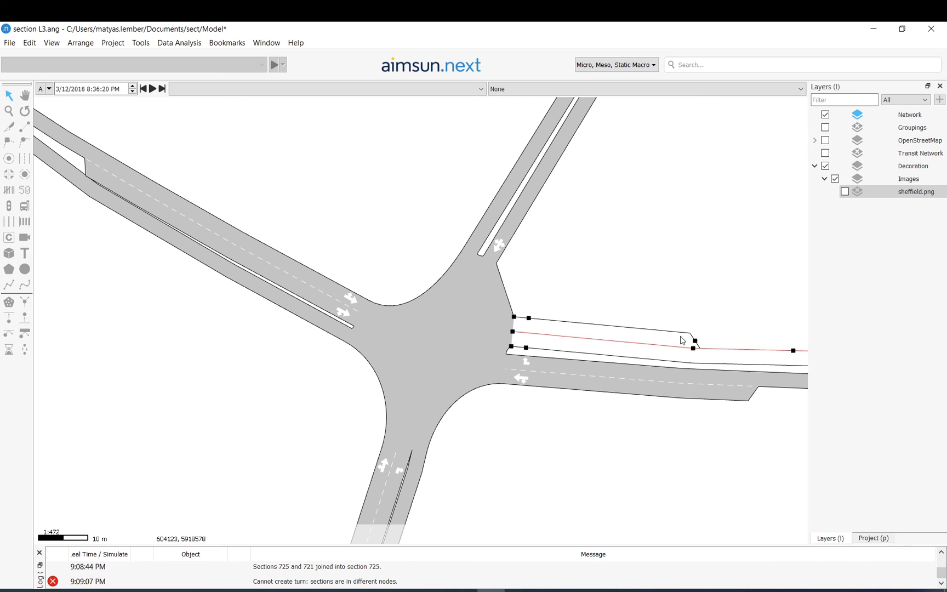
{"action": "left_click_drag", "start_coordinate": [695, 341], "coordinate": [598, 332]}
{"action": "left_click", "coordinate": [534, 309]}
Limit the west-to-east turn's origin to the left-hand lane of the western approach and accept the node settings.
{"action": "left_click_drag", "start_coordinate": [534, 309], "coordinate": [444, 219]}
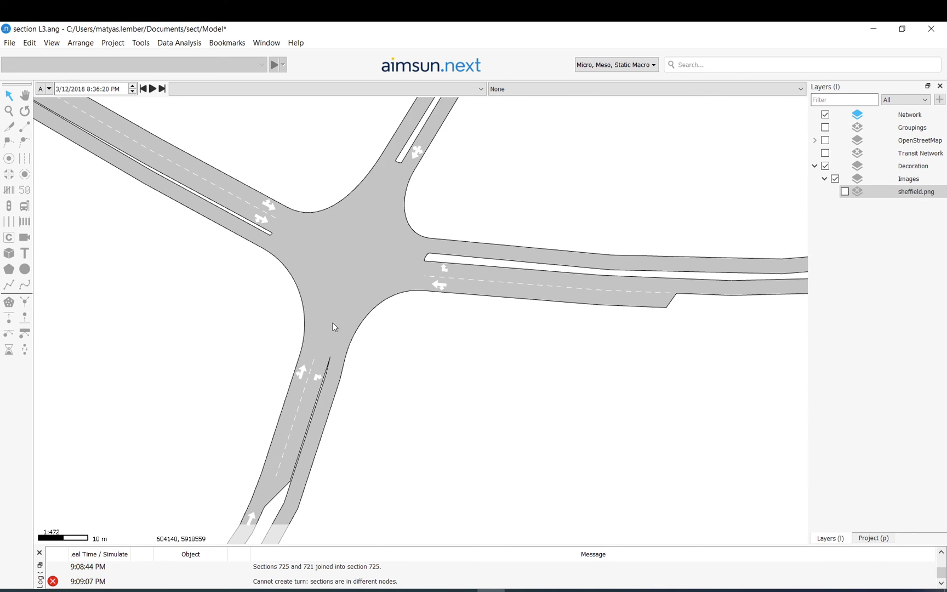
{"action": "double_click", "coordinate": [308, 228]}
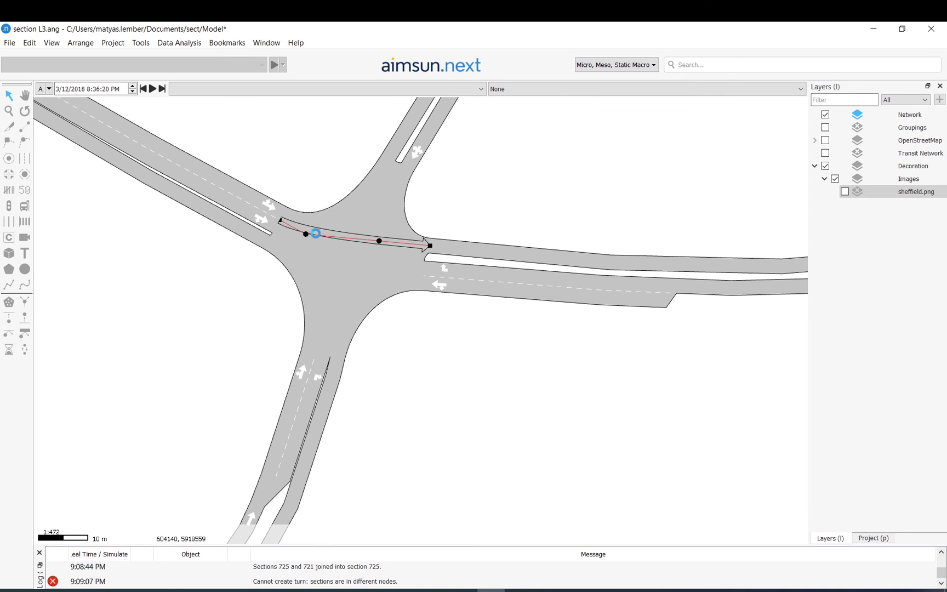
{"action": "left_click", "coordinate": [281, 212]}
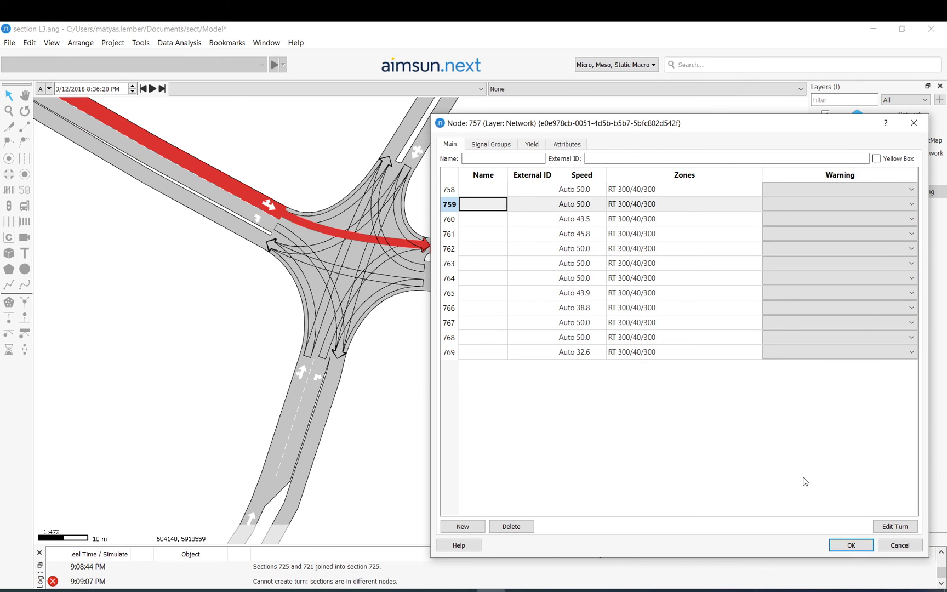
{"action": "left_click", "coordinate": [851, 546]}
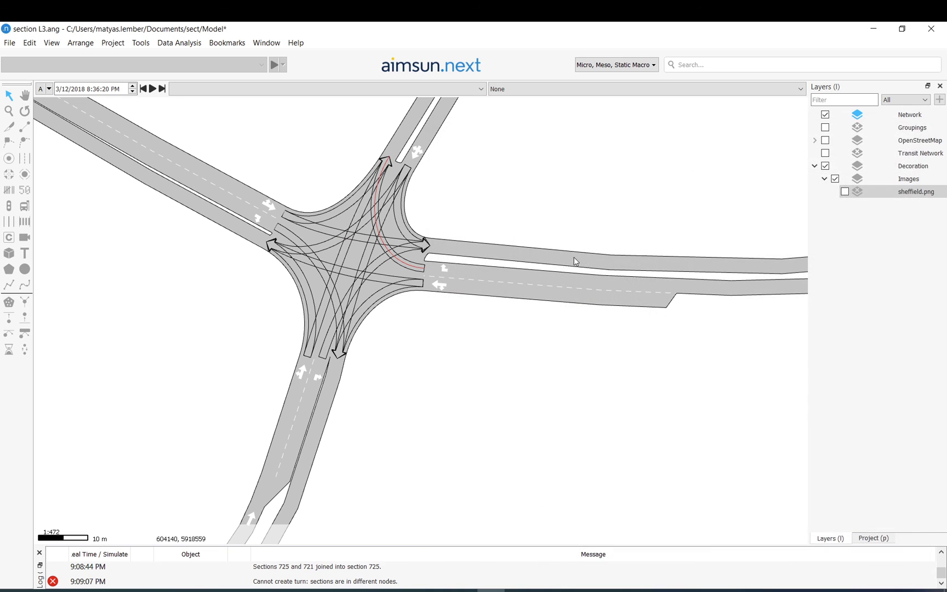
Review the lane type options available for lane 1 of the two-lane southern approach section.
{"action": "double_click", "coordinate": [301, 401]}
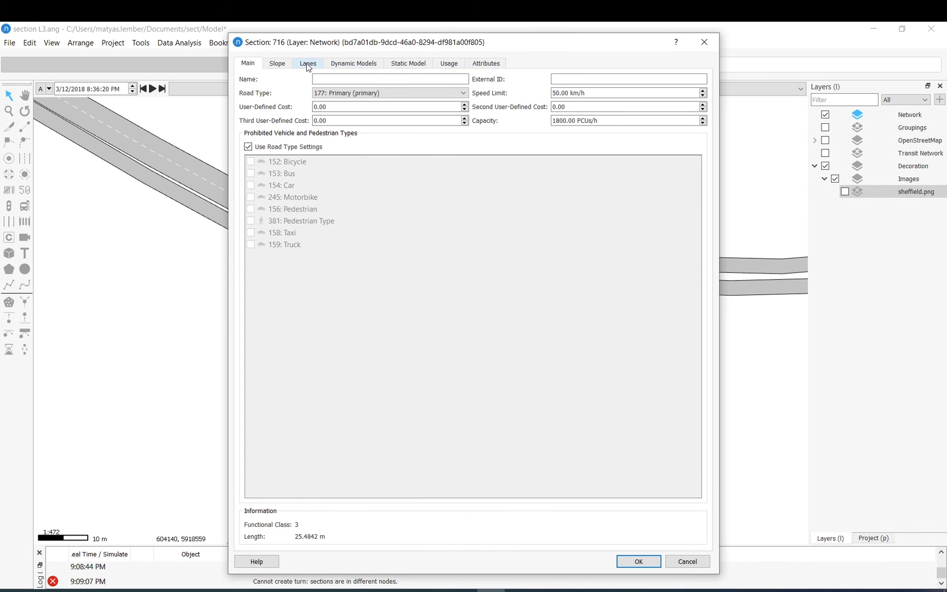
{"action": "left_click", "coordinate": [309, 64]}
{"action": "left_click_drag", "start_coordinate": [424, 48], "coordinate": [644, 75]}
{"action": "left_click", "coordinate": [830, 158]}
{"action": "left_click", "coordinate": [832, 156]}
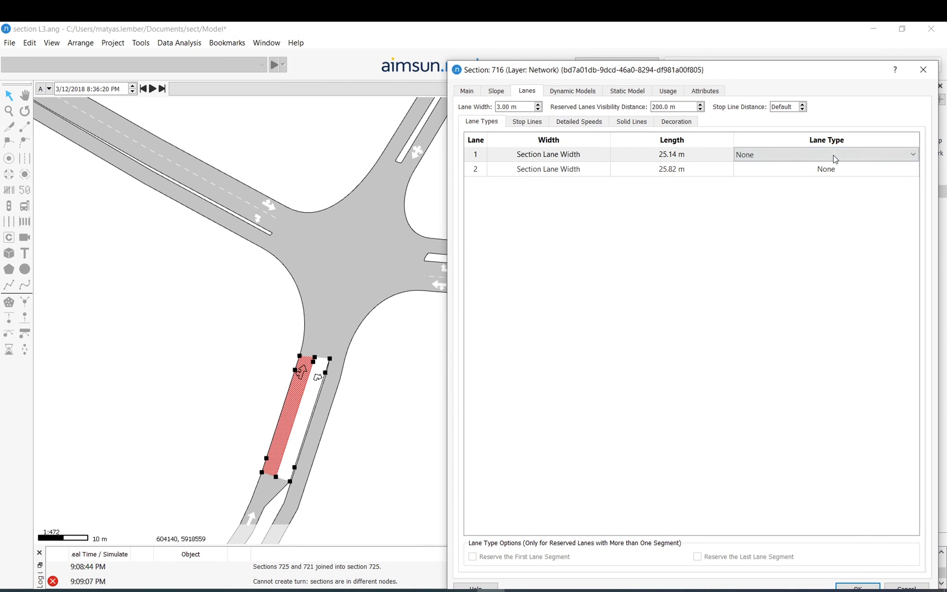
{"action": "left_click", "coordinate": [833, 154]}
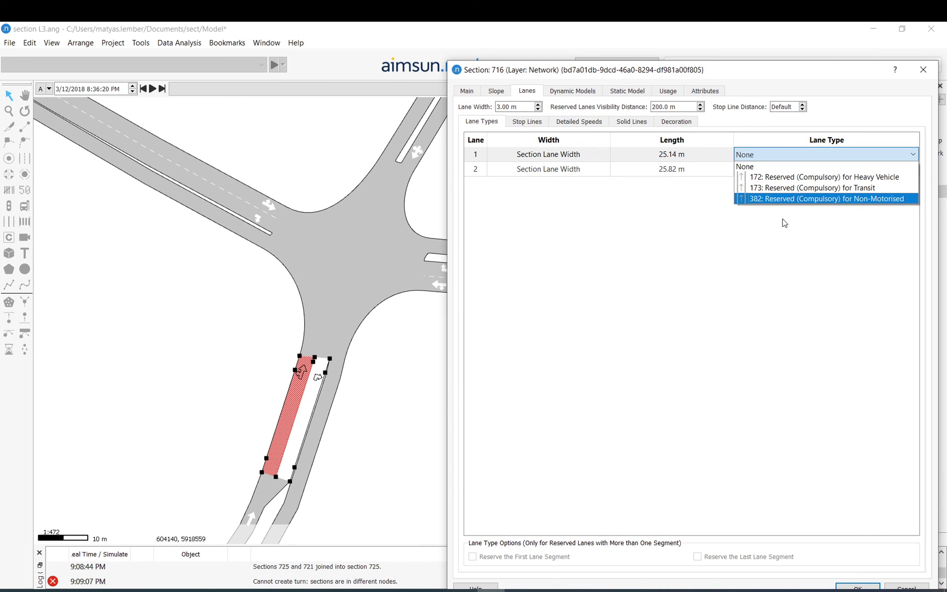
{"action": "left_click", "coordinate": [662, 246]}
Set the southern approach section's lane width to 2.60 m and accept the section settings.
{"action": "left_click", "coordinate": [521, 123]}
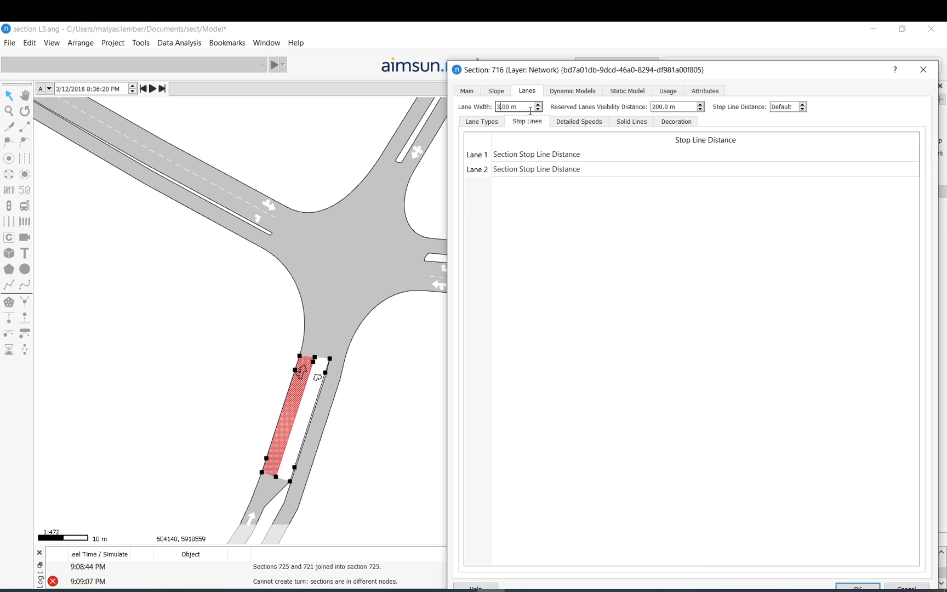
{"action": "left_click", "coordinate": [538, 109]}
{"action": "type", "text": "2"}
{"action": "left_click_drag", "start_coordinate": [730, 76], "coordinate": [727, 62]}
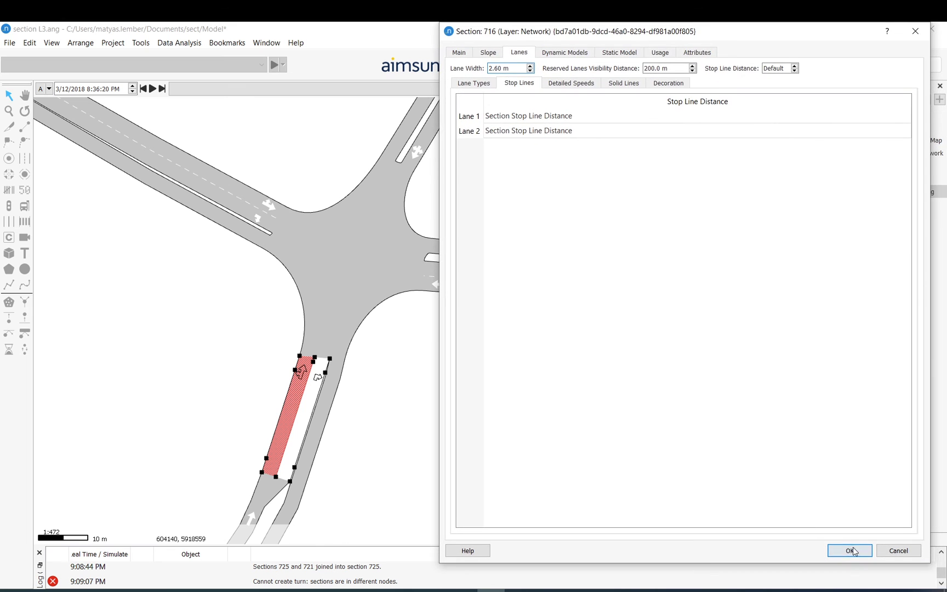
{"action": "left_click", "coordinate": [854, 575]}
{"action": "left_click", "coordinate": [306, 394]}
{"action": "left_click", "coordinate": [377, 406]}
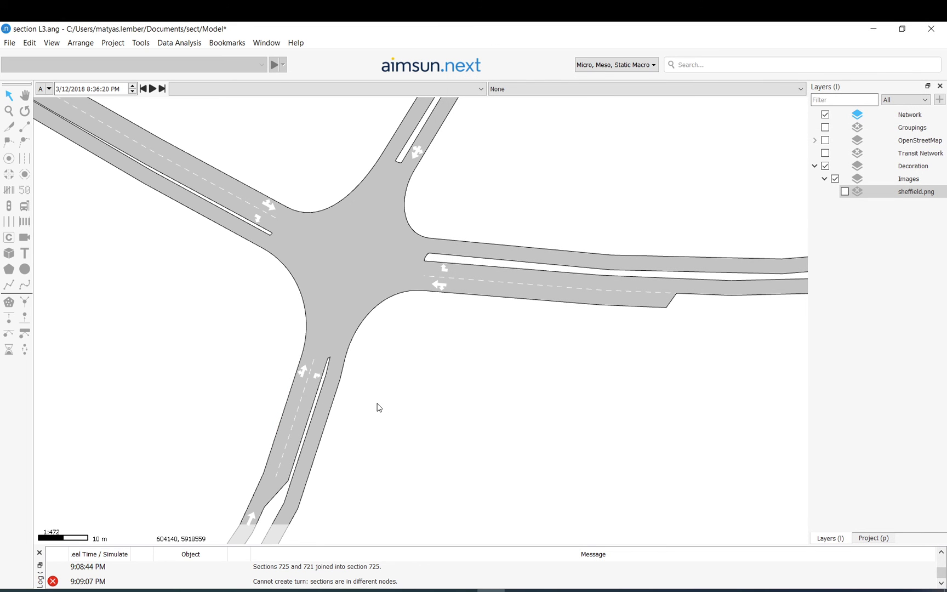
Inspect the southern approach section's slope and main settings, including its speed limit, and close them without changes.
{"action": "double_click", "coordinate": [289, 394]}
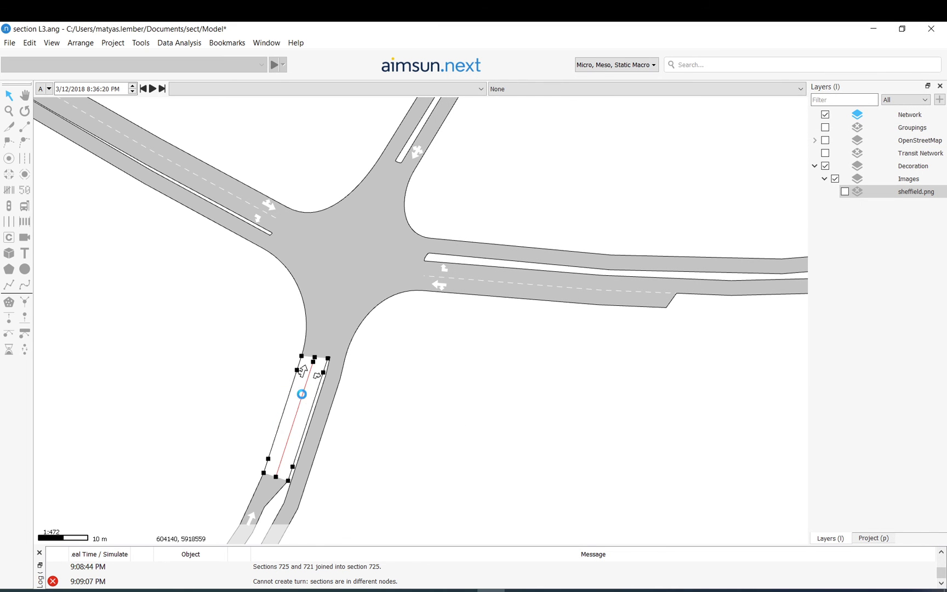
{"action": "left_click", "coordinate": [488, 52]}
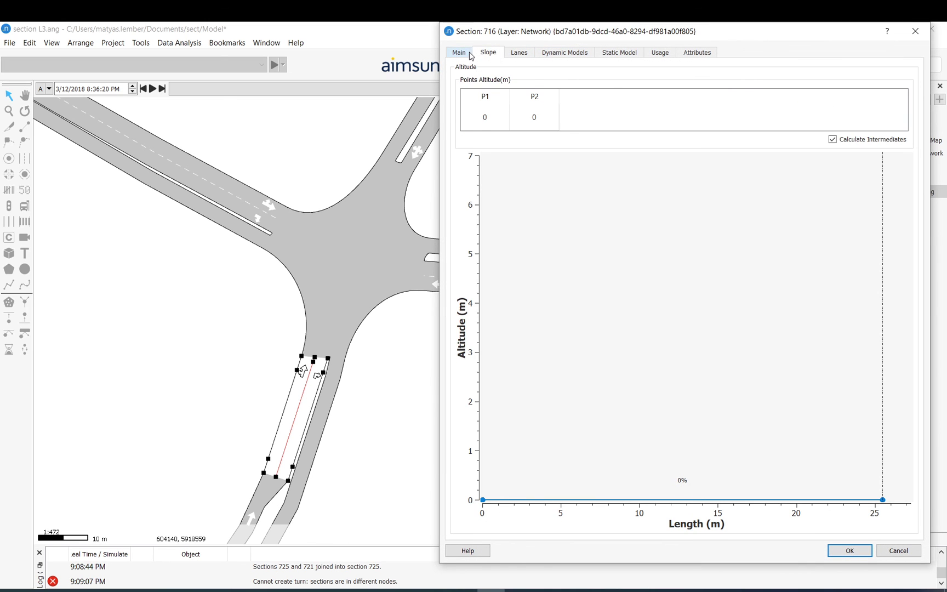
{"action": "left_click", "coordinate": [460, 52]}
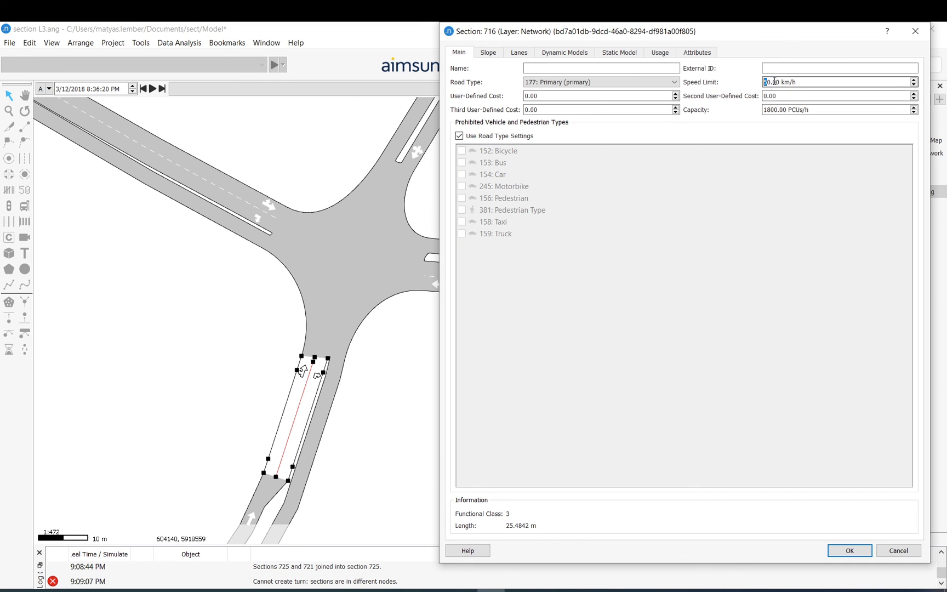
{"action": "left_click", "coordinate": [899, 551]}
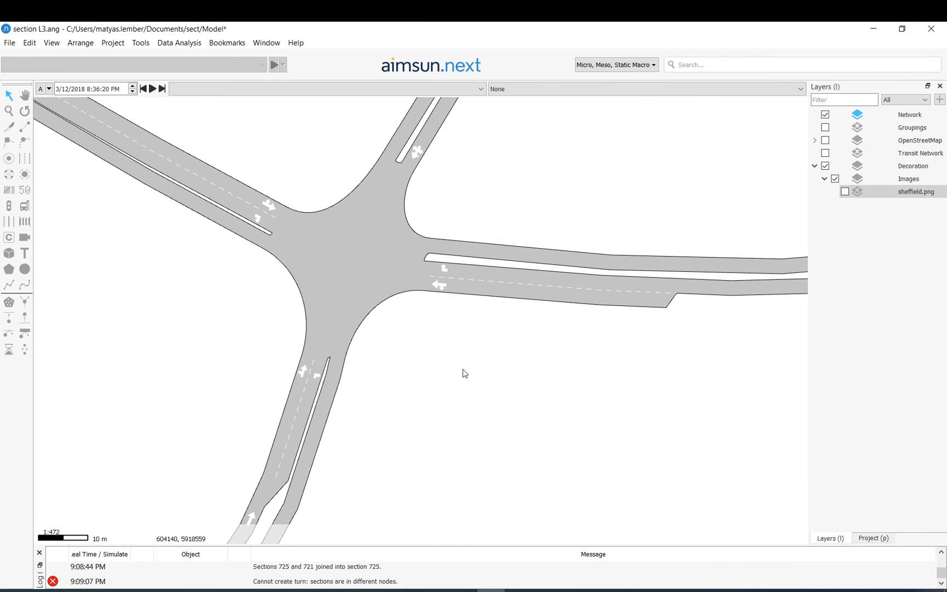
Inspect the southern exit section's main properties and the commands available for the two southern sections together, without applying any.
{"action": "scroll", "coordinate": [405, 373], "scroll_direction": "down", "scroll_amount": 4}
{"action": "double_click", "coordinate": [381, 382]}
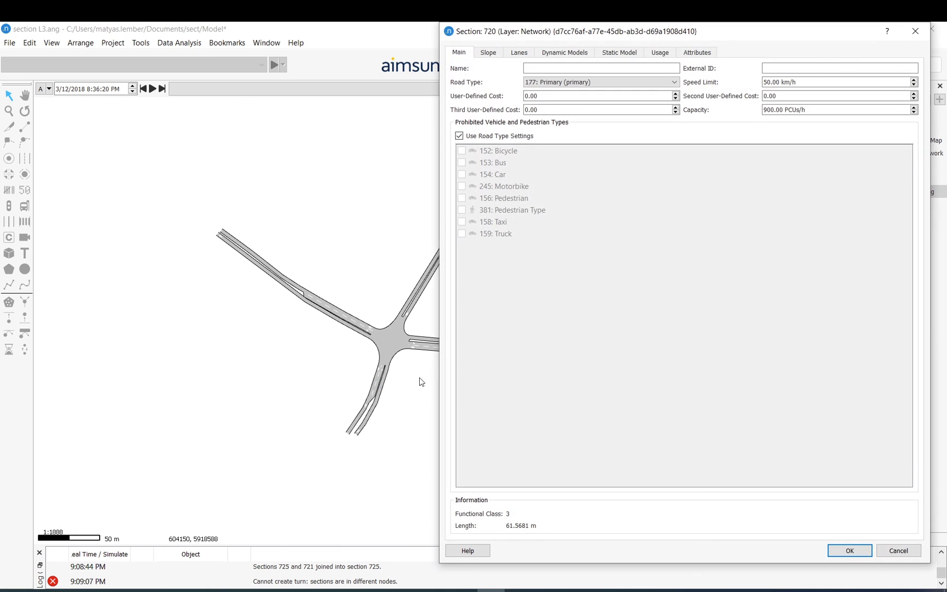
{"action": "left_click", "coordinate": [899, 550]}
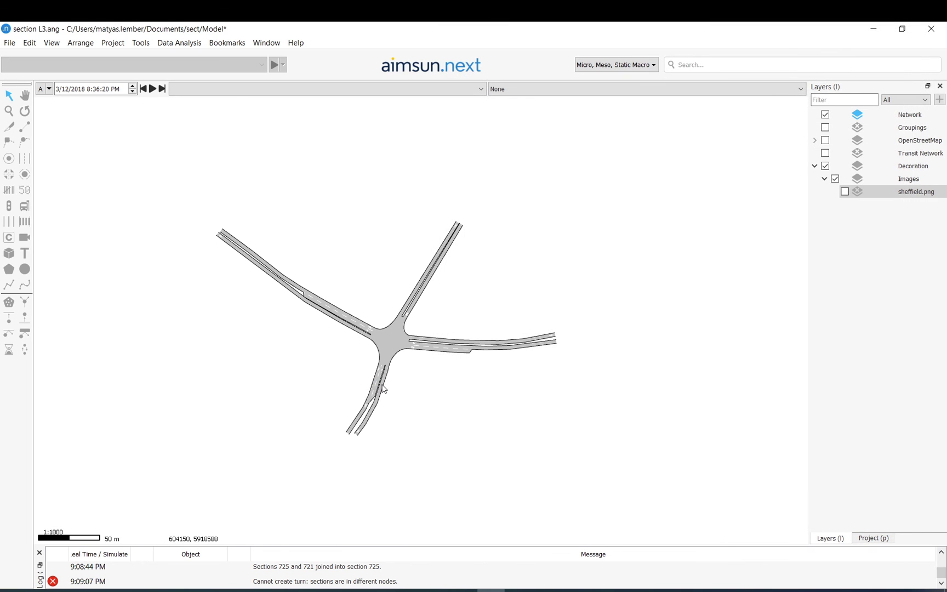
{"action": "left_click", "coordinate": [385, 384]}
{"action": "scroll", "coordinate": [386, 383], "scroll_direction": "up", "scroll_amount": 4}
{"action": "right_click", "coordinate": [385, 382]}
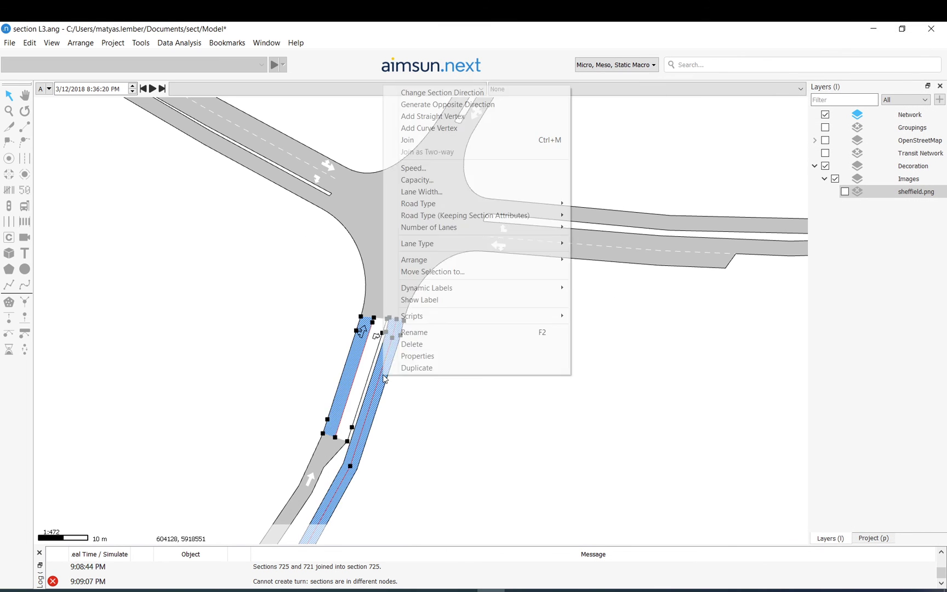
{"action": "left_click", "coordinate": [271, 301]}
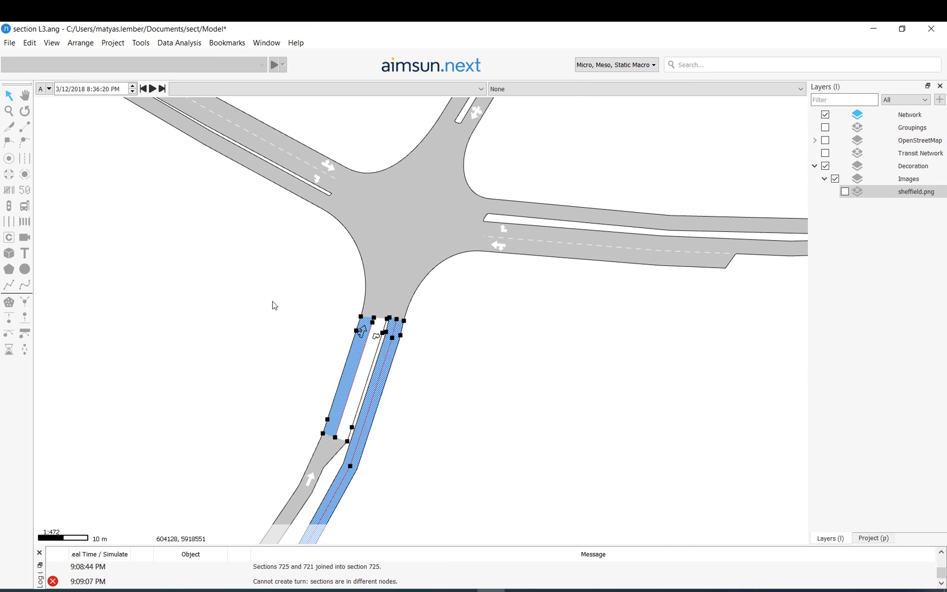
{"action": "left_click", "coordinate": [271, 301]}
Inspect the junction's turn from south to east, display all turns, and review the node's turn list without changes.
{"action": "left_click", "coordinate": [414, 248]}
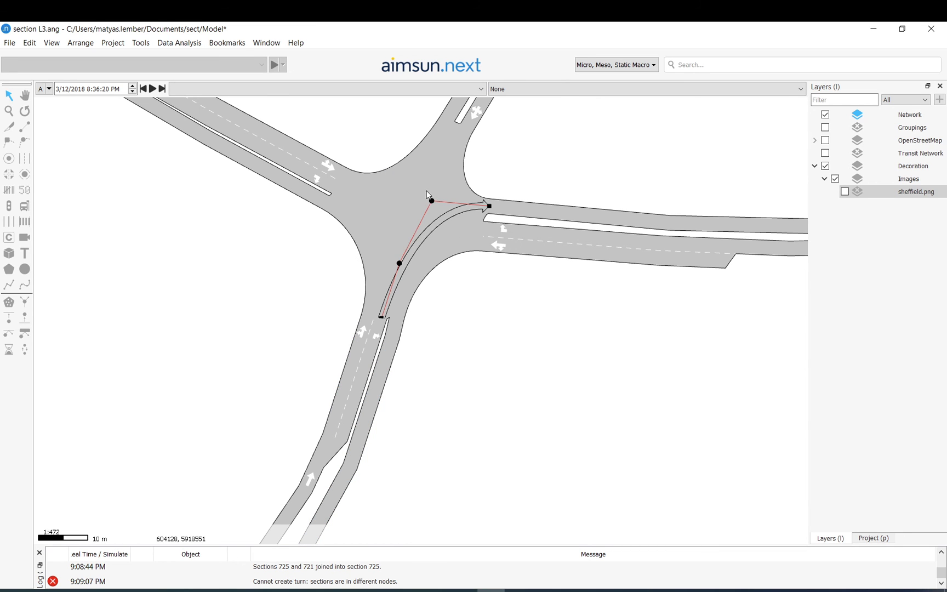
{"action": "left_click", "coordinate": [356, 161]}
{"action": "left_click_drag", "start_coordinate": [368, 164], "coordinate": [354, 295]}
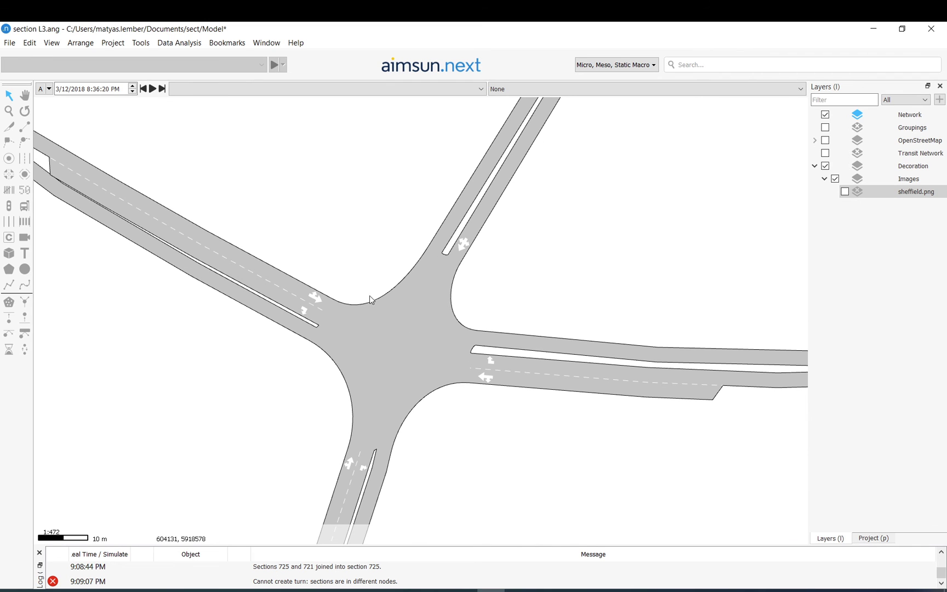
{"action": "scroll", "coordinate": [369, 295], "scroll_direction": "down", "scroll_amount": 3}
{"action": "key", "text": "s"}
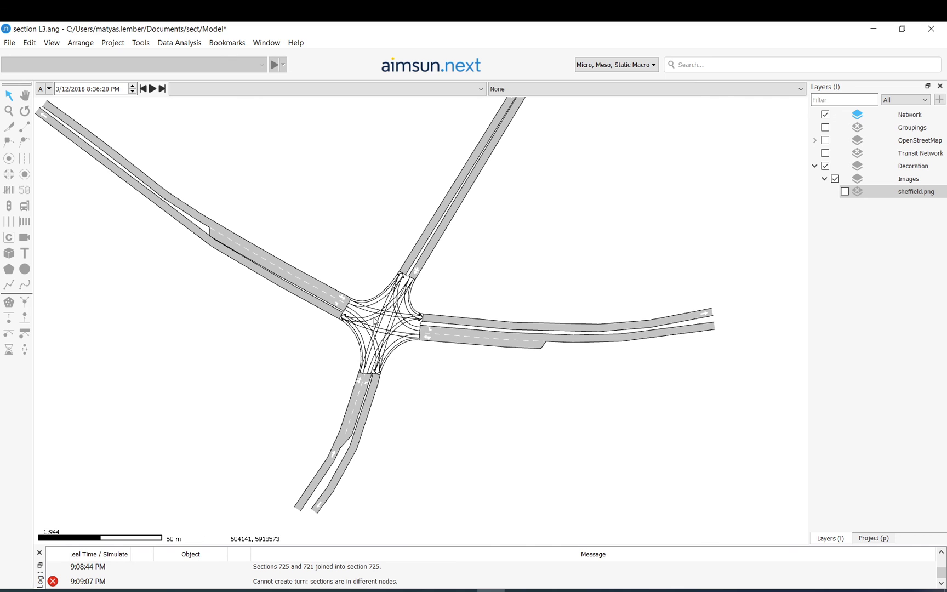
{"action": "left_click", "coordinate": [375, 321]}
{"action": "scroll", "coordinate": [374, 321], "scroll_direction": "up", "scroll_amount": 5}
{"action": "double_click", "coordinate": [371, 321]}
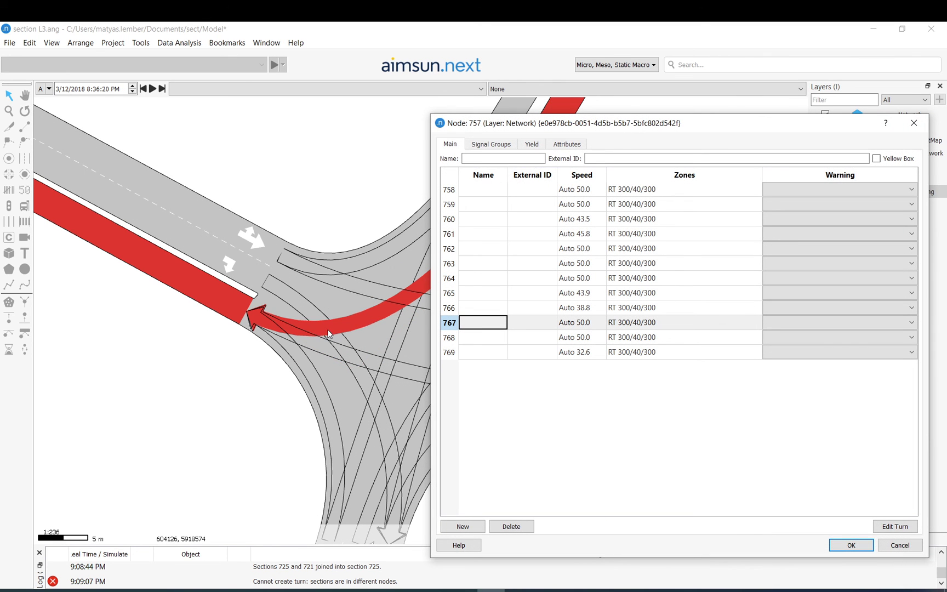
{"action": "left_click", "coordinate": [898, 545]}
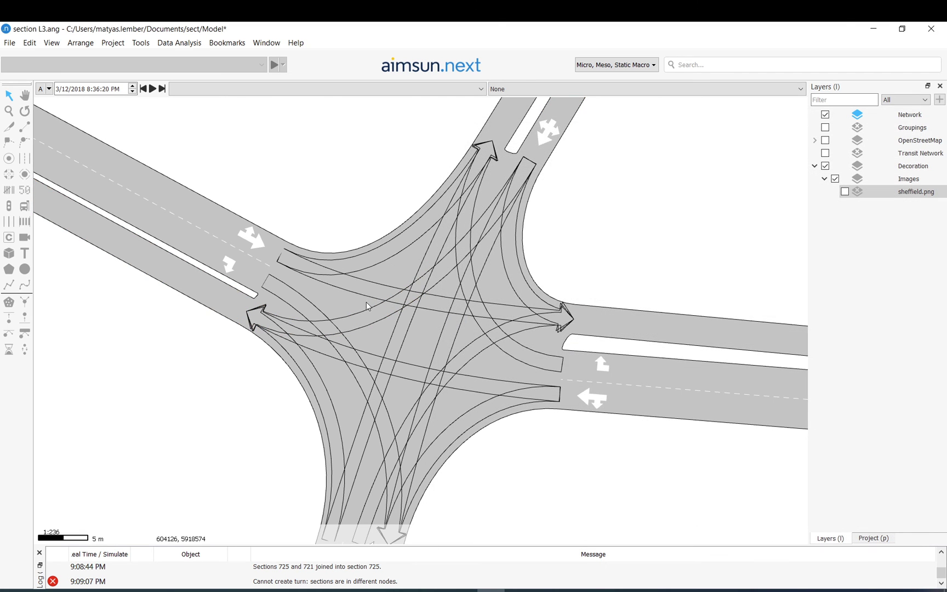
{"action": "scroll", "coordinate": [290, 250], "scroll_direction": "down", "scroll_amount": 5}
{"action": "scroll", "coordinate": [287, 256], "scroll_direction": "up", "scroll_amount": 2}
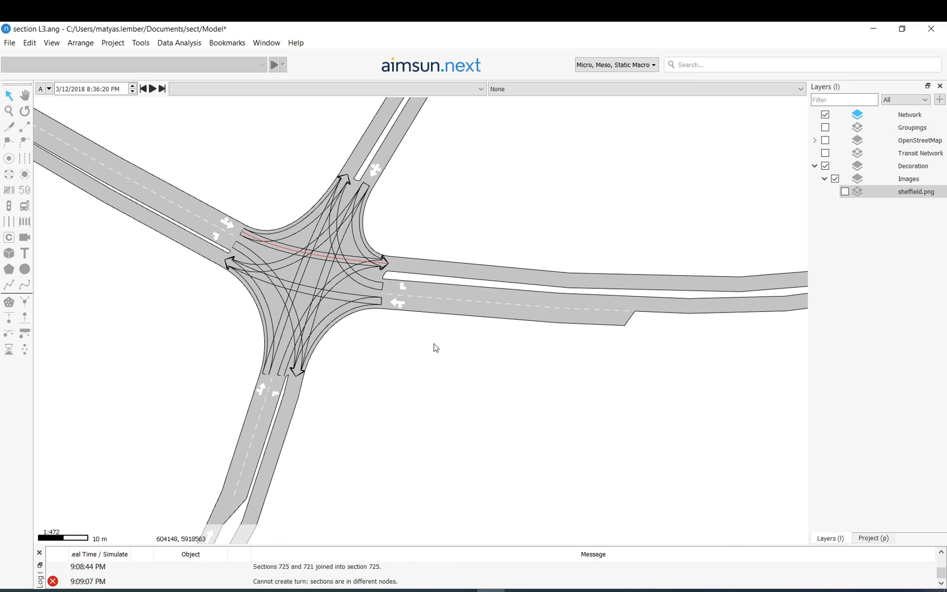
{"action": "scroll", "coordinate": [436, 347], "scroll_direction": "down", "scroll_amount": 4}
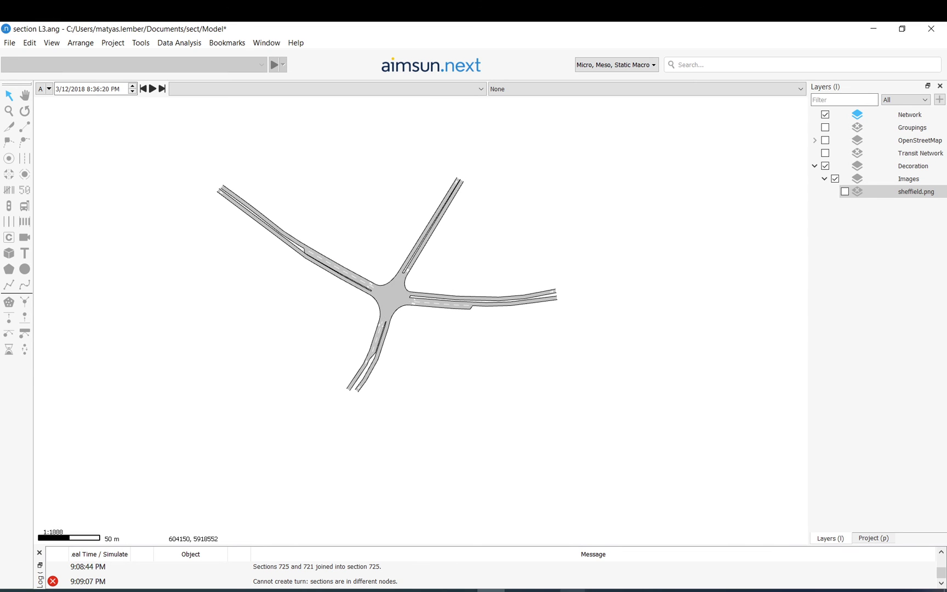